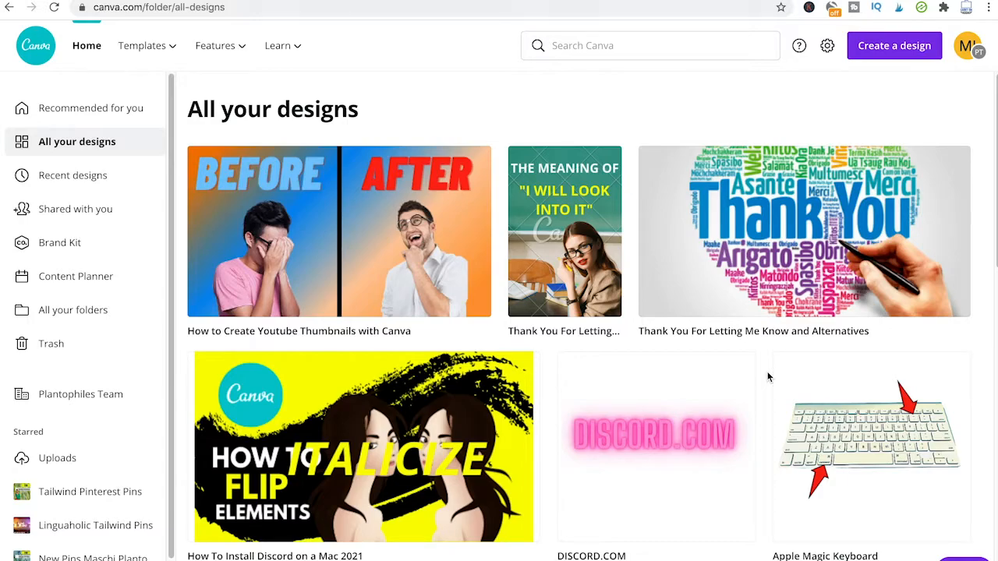
Step: Create a new design with custom dimensions of 1280 x 720 px
mouse_move(748, 373)
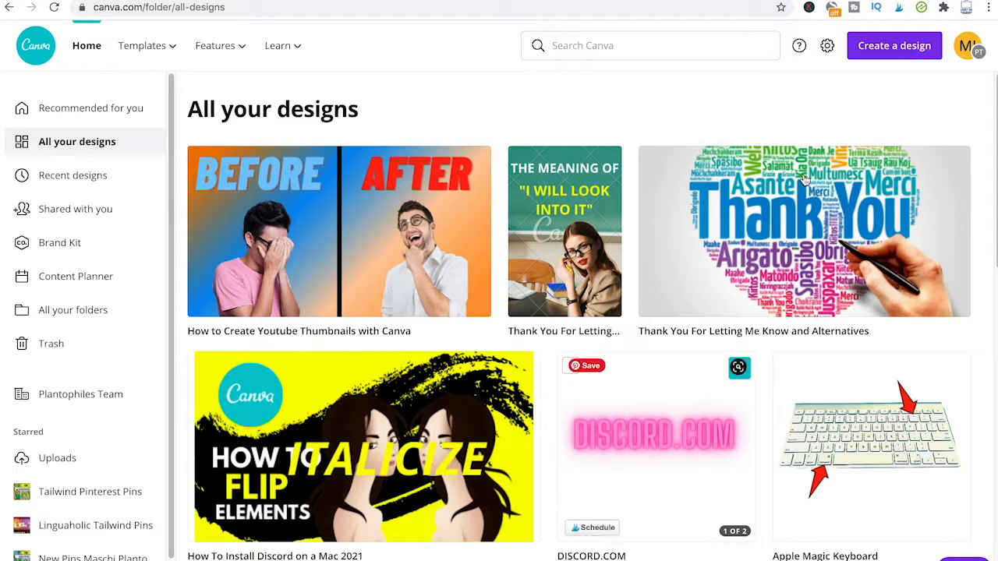
left_click(881, 54)
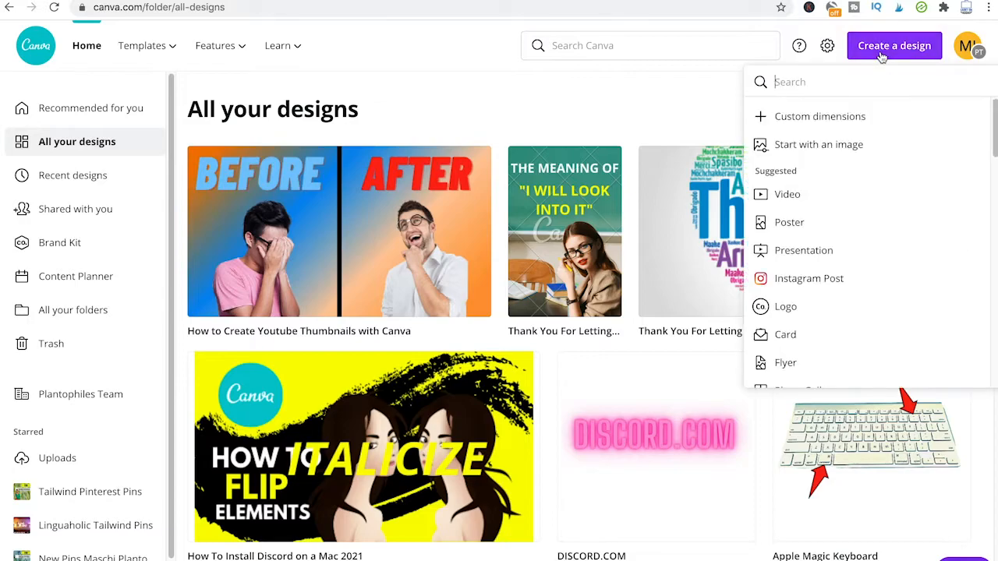
left_click(806, 116)
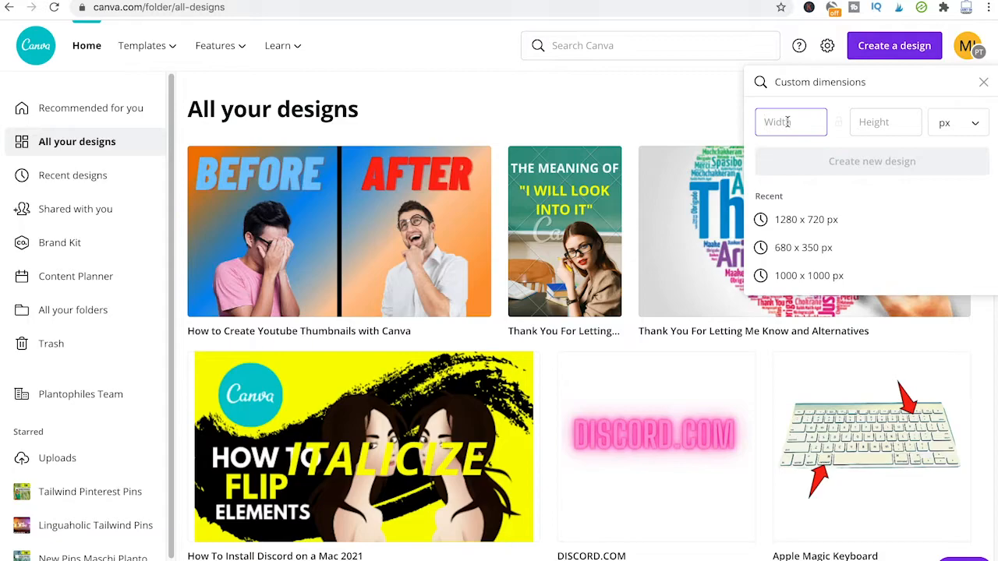
type("1280")
key("Tab")
type("6")
key("BackSpace")
type("720")
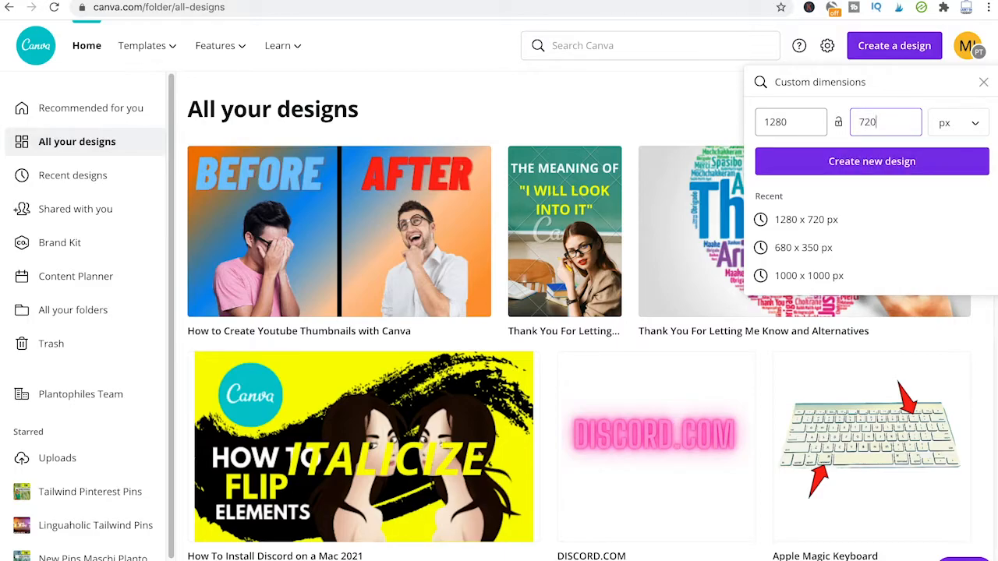
left_click(872, 162)
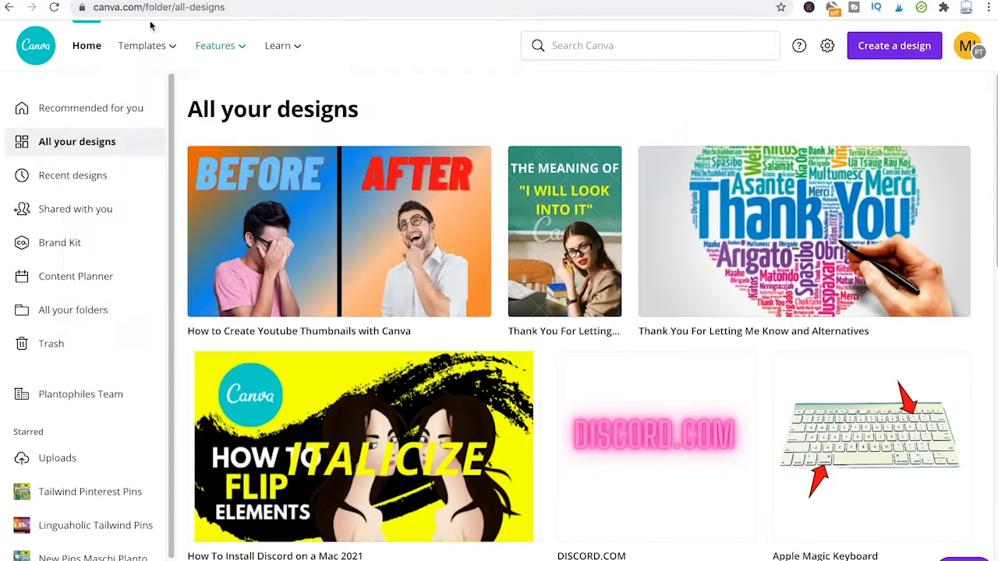
Step: Search the template library for "youtube thumbnails"
left_click(162, 50)
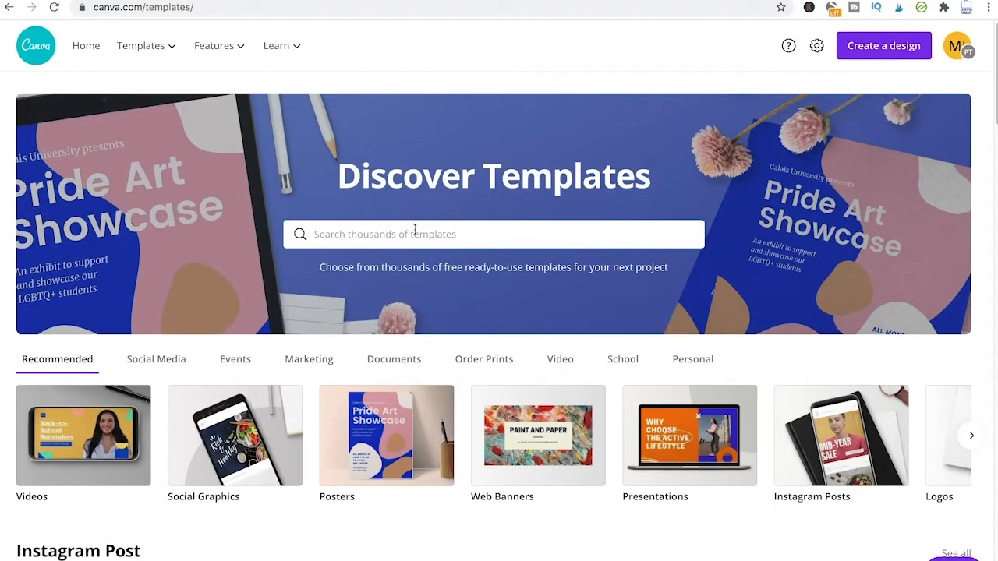
left_click(414, 231)
type("youtubu")
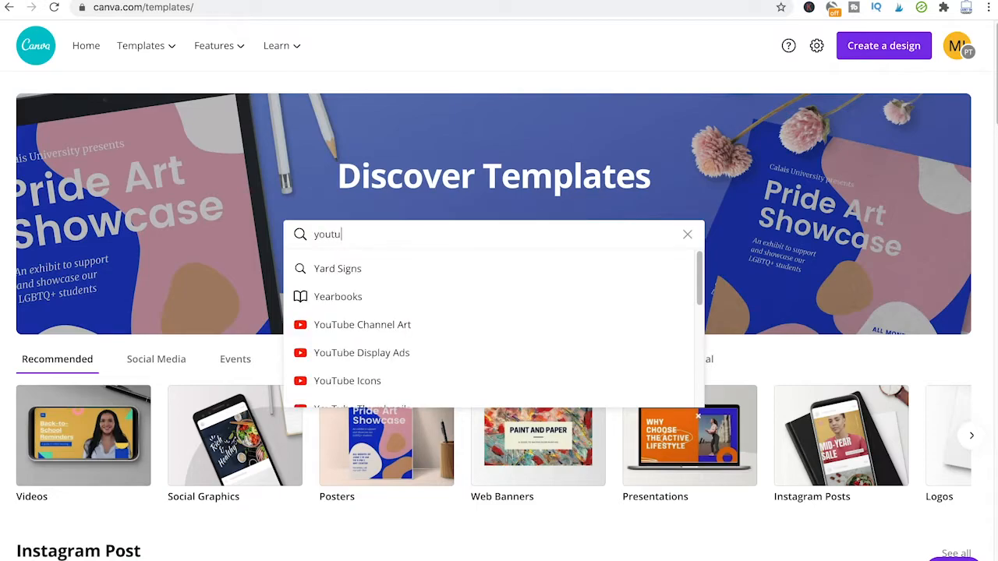
key("BackSpace")
type("e thumbnails")
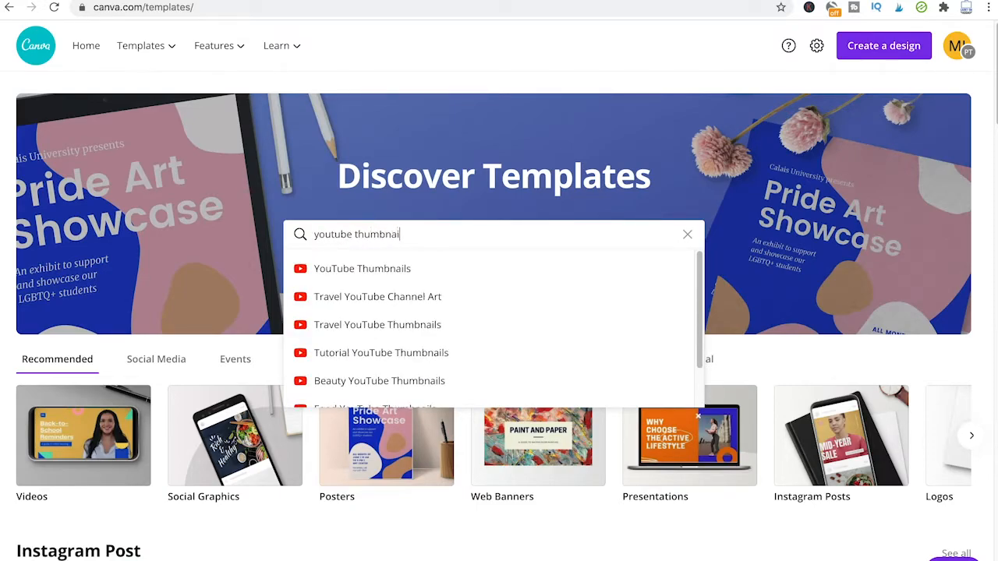
key("Return")
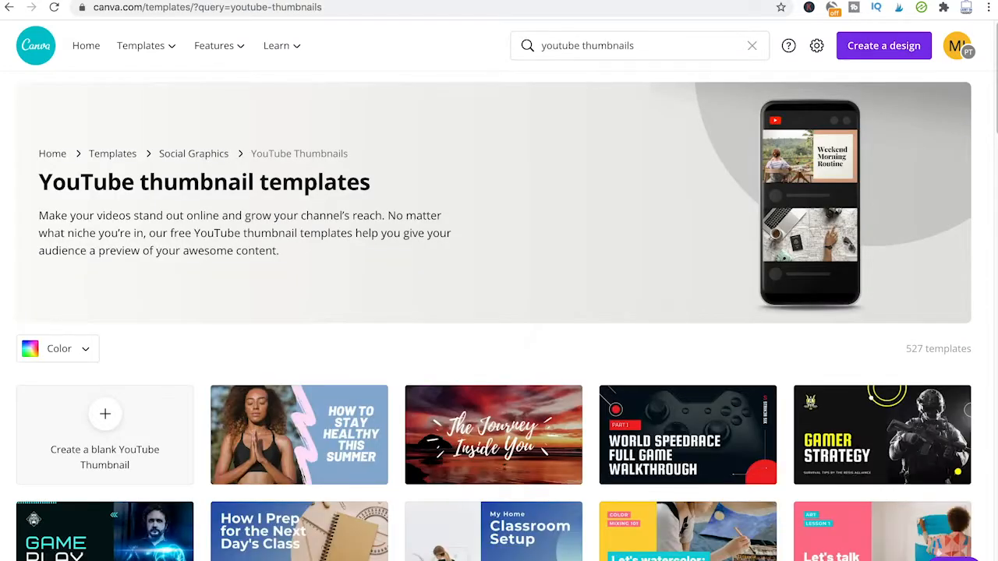
Step: Start a blank YouTube Thumbnail design from the YouTube thumbnail templates
scroll(566, 211, "down", 2)
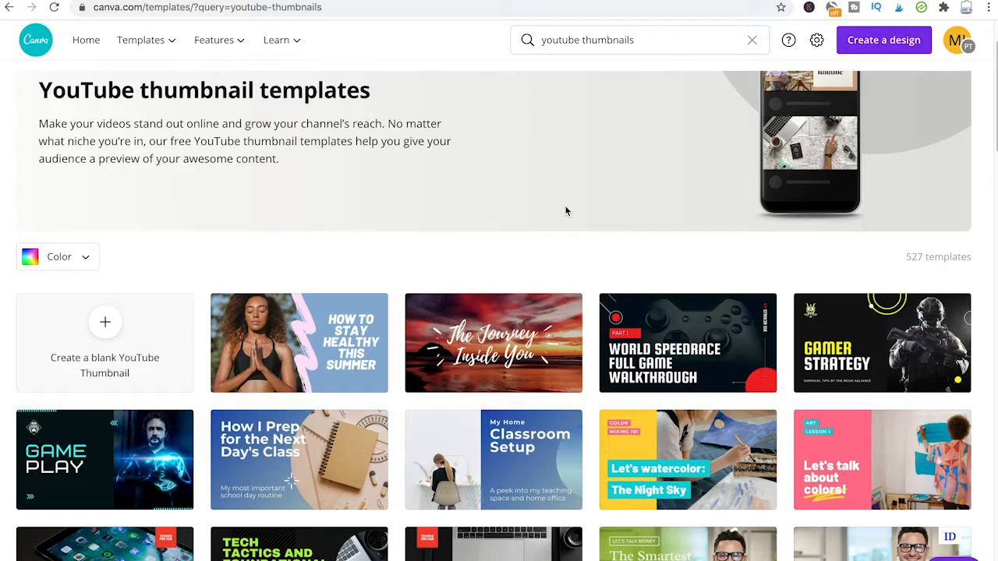
scroll(565, 211, "down", 1)
mouse_move(552, 272)
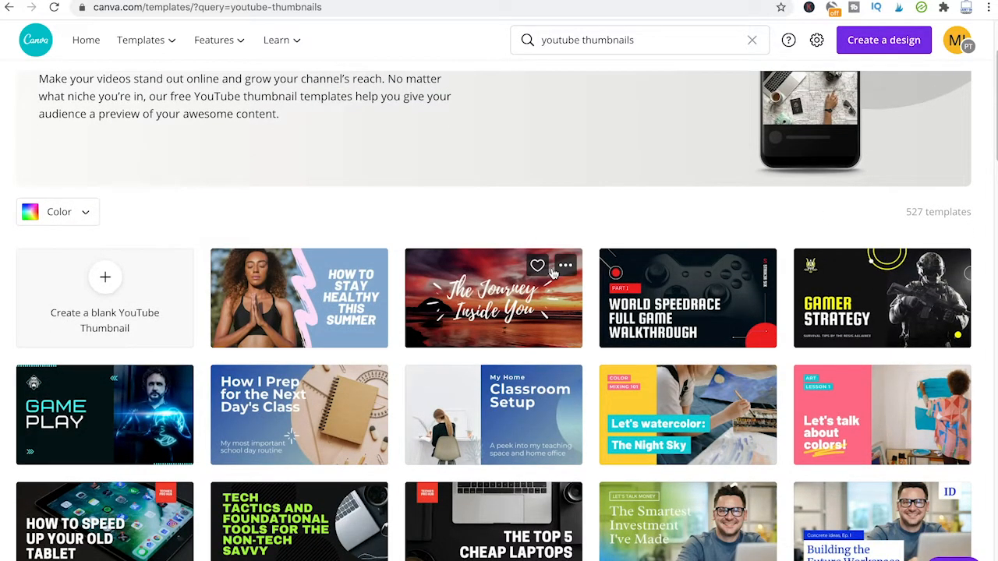
left_click(110, 284)
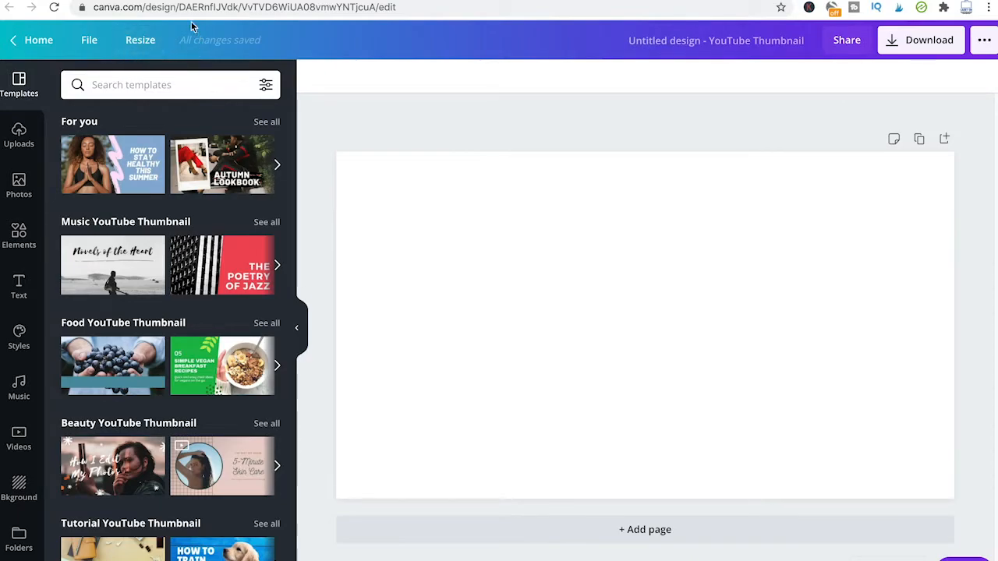
Step: Check the pixel dimensions of the blank thumbnail in the resize options, leaving them unmodified
left_click(140, 37)
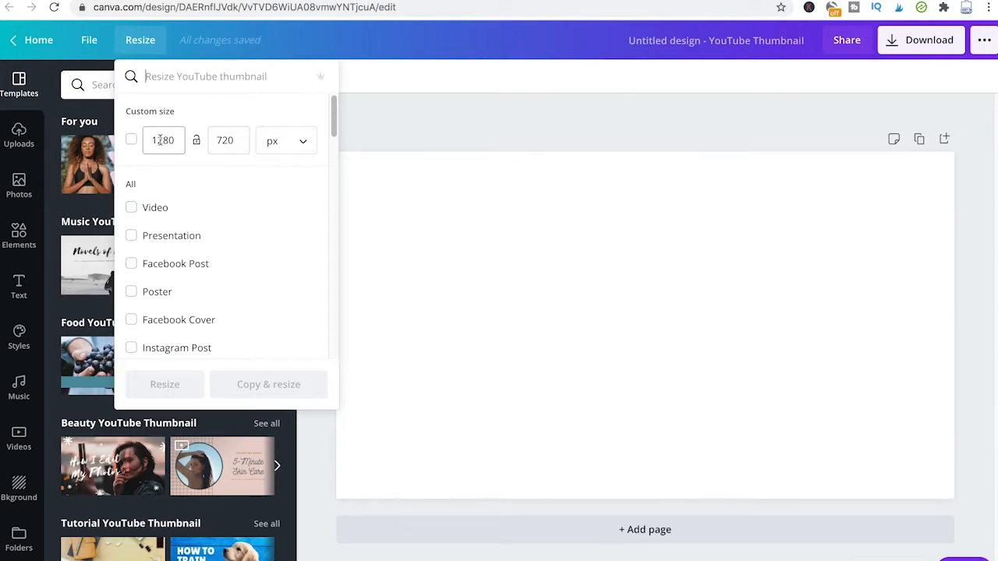
left_click(520, 247)
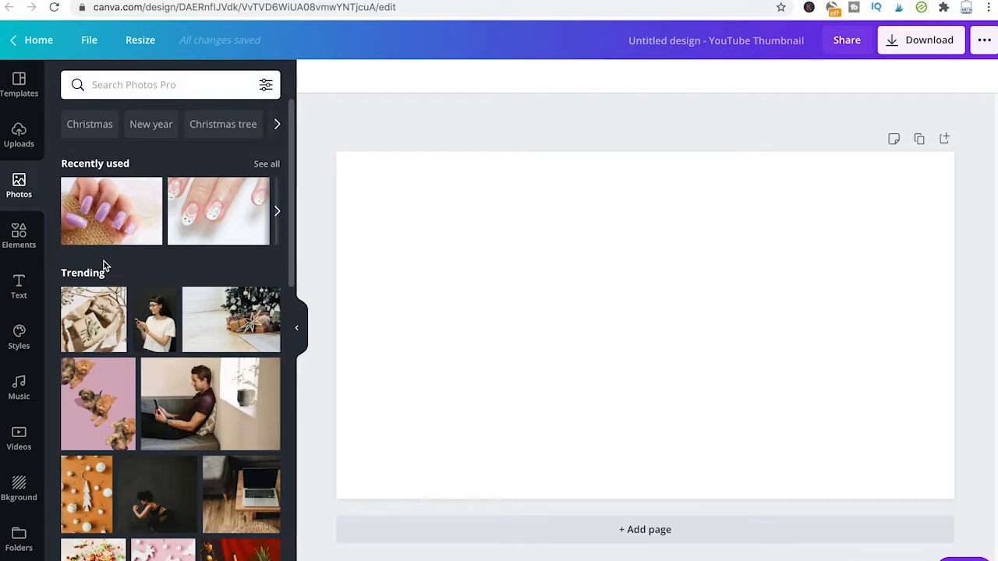
Step: Browse the available elements and the background categories for the thumbnail
left_click(22, 232)
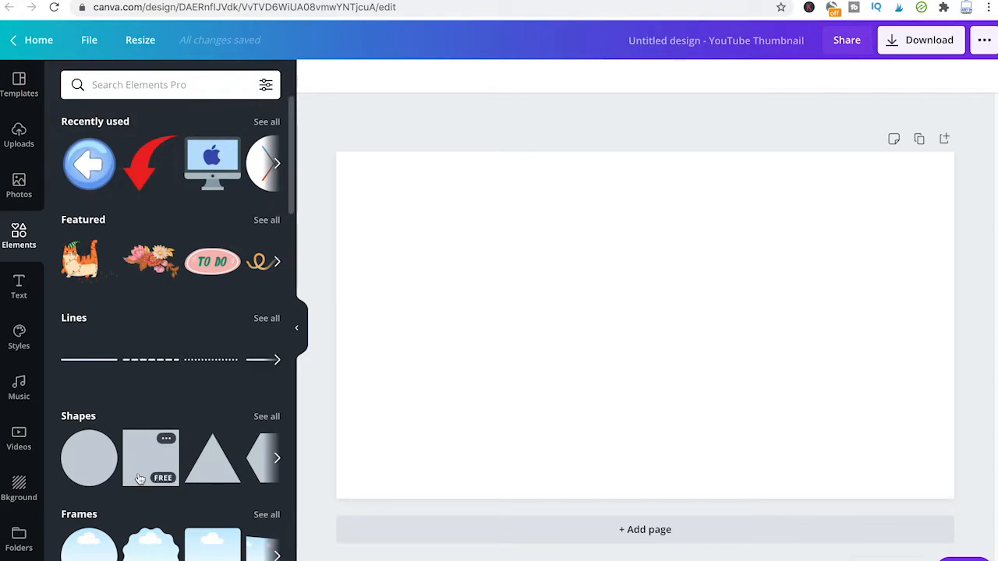
left_click(17, 482)
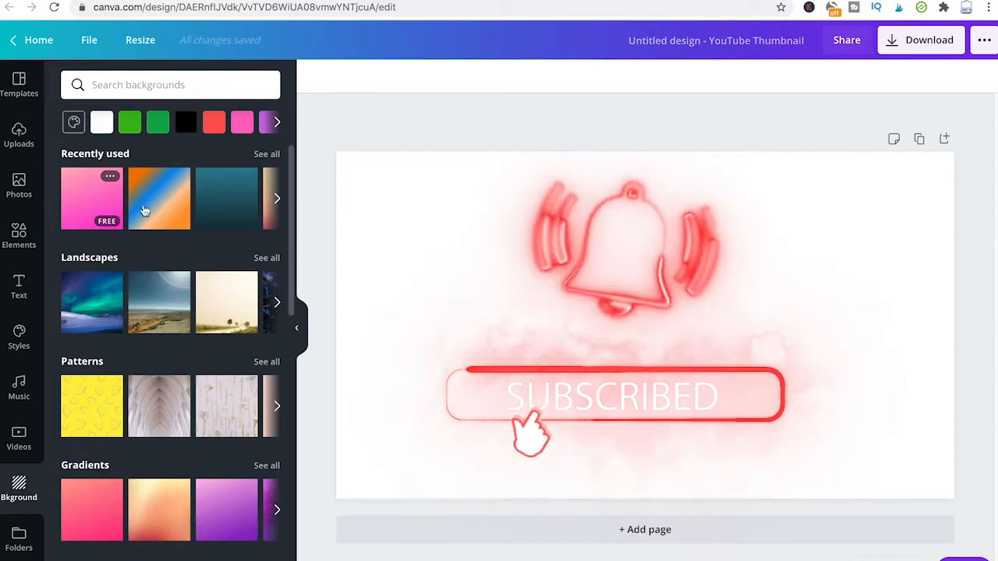
scroll(189, 250, "down", 1)
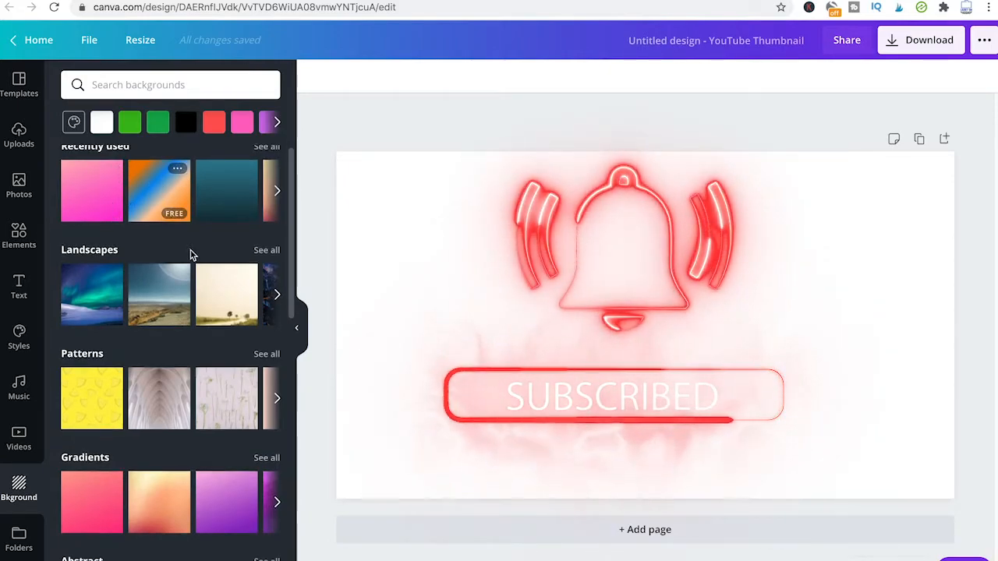
scroll(183, 339, "down", 3)
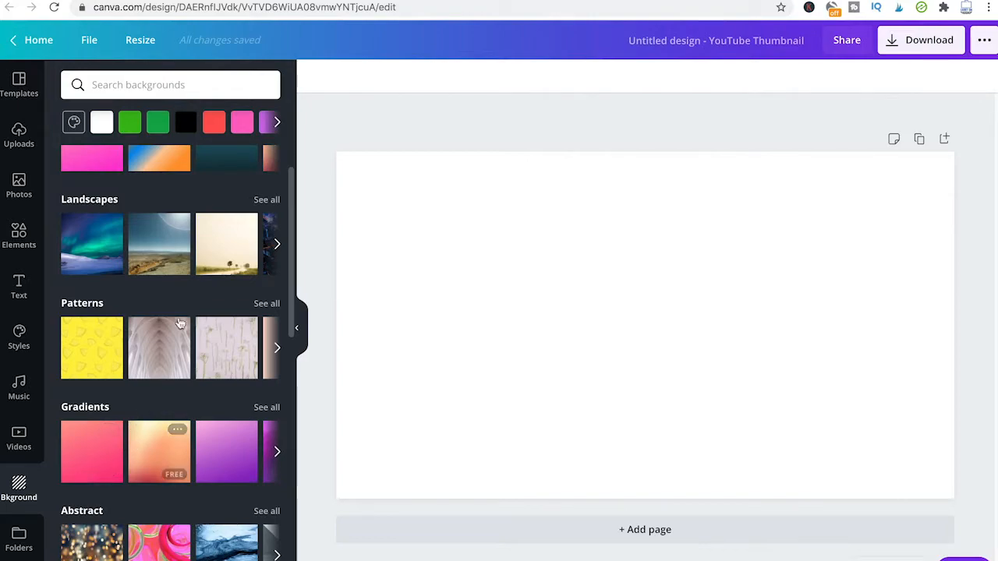
Step: Search the photos for "elegant woman" and add the picture of the woman in a red dress with shopping bags
left_click(12, 184)
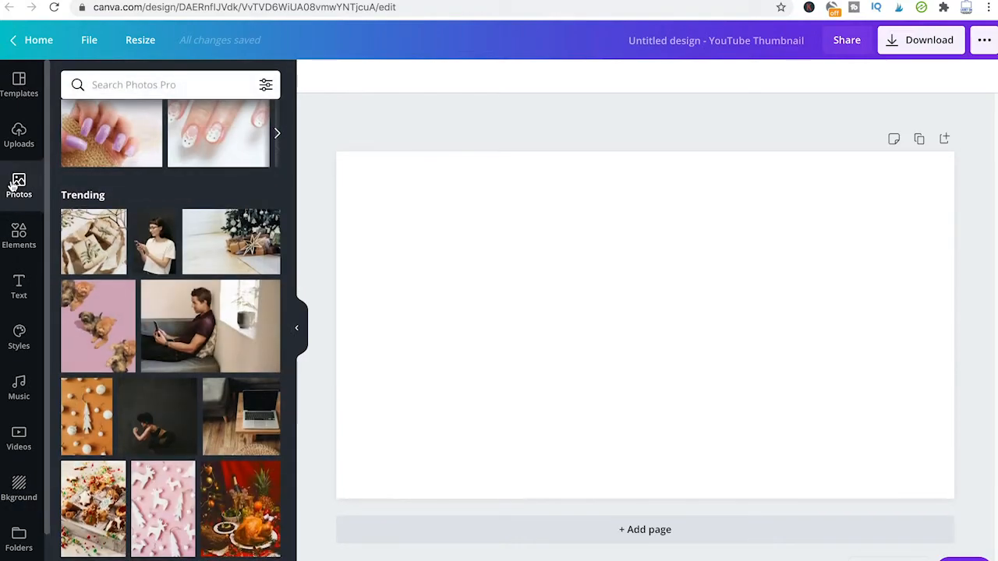
scroll(182, 256, "down", 5)
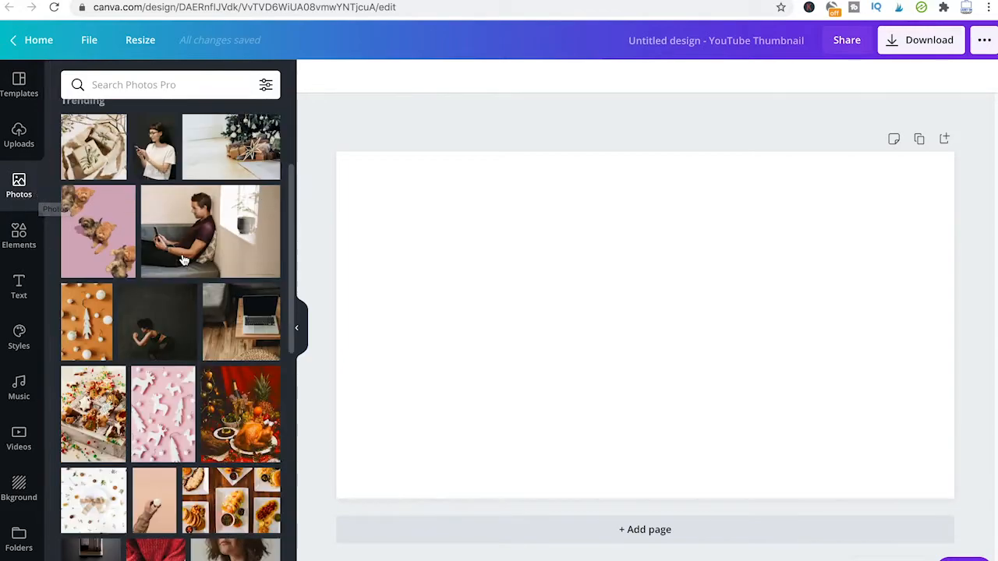
left_click(149, 84)
type("elegant wo")
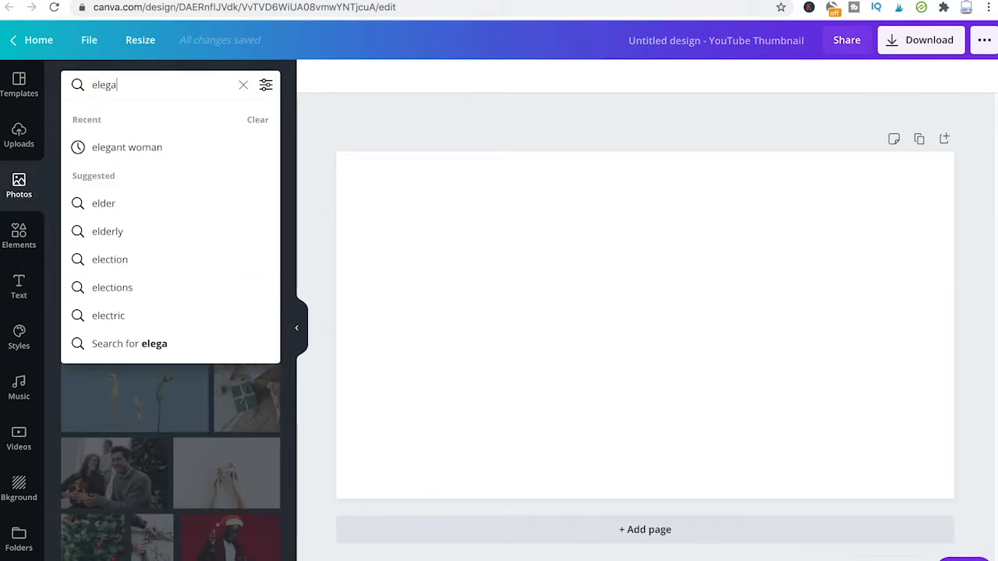
left_click(257, 146)
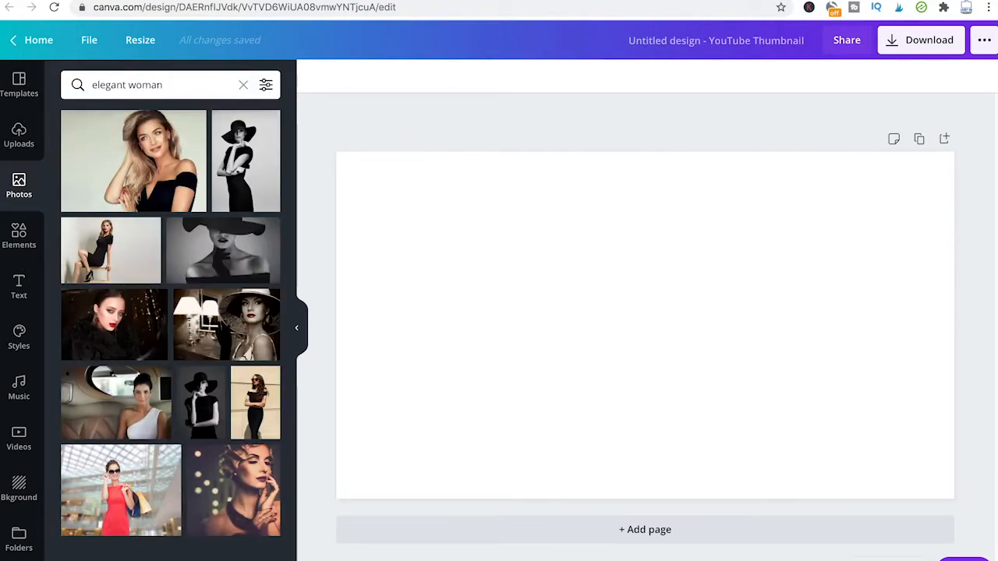
scroll(257, 226, "down", 5)
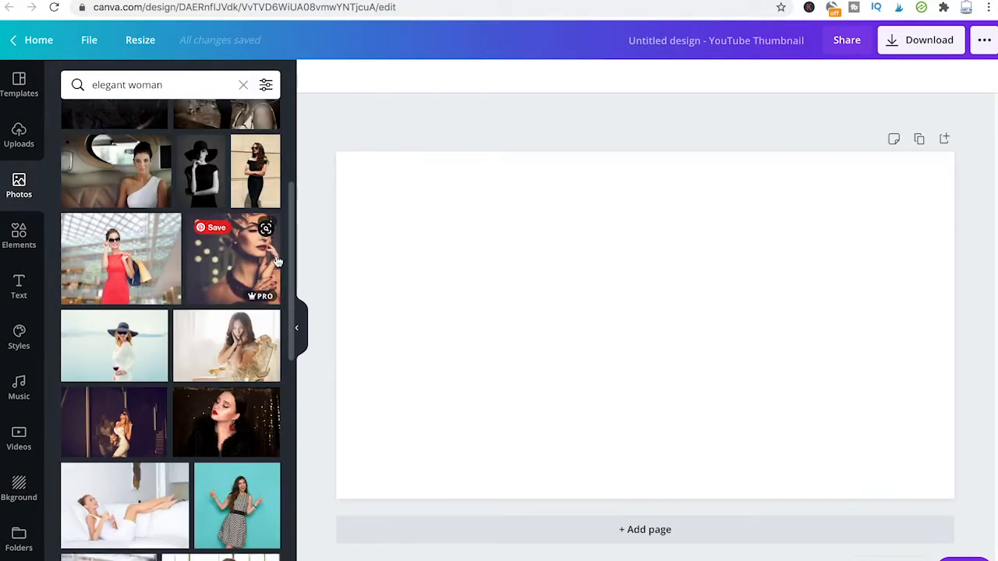
left_click(121, 256)
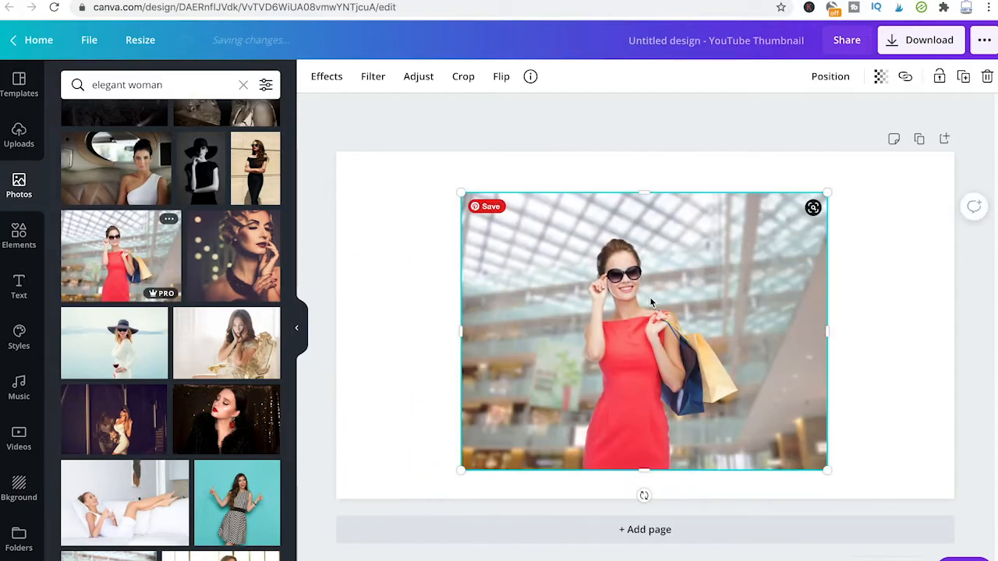
Step: Set the shopping woman photo as the page background, and detach it from the background again
right_click(650, 297)
right_click(616, 412)
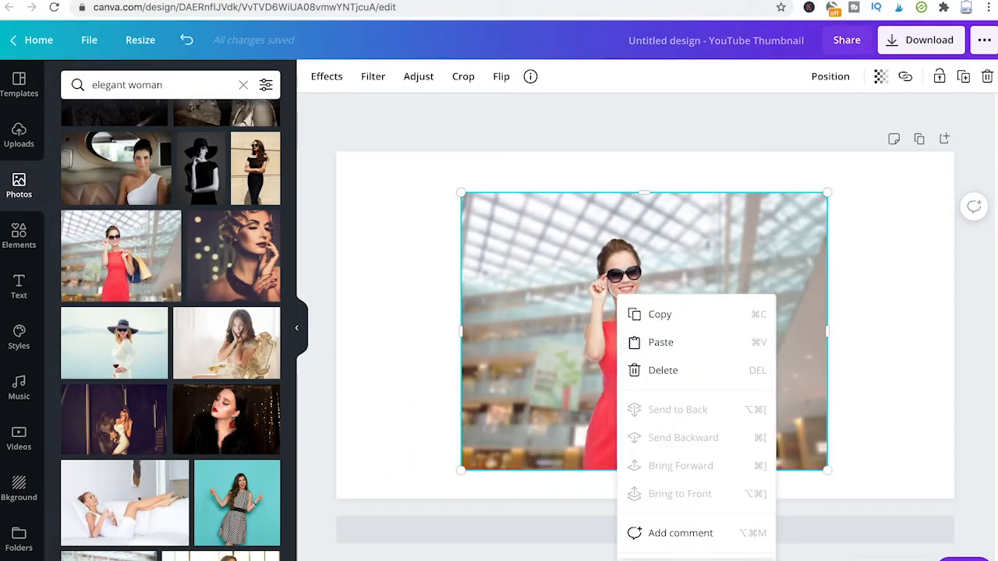
left_click(681, 559)
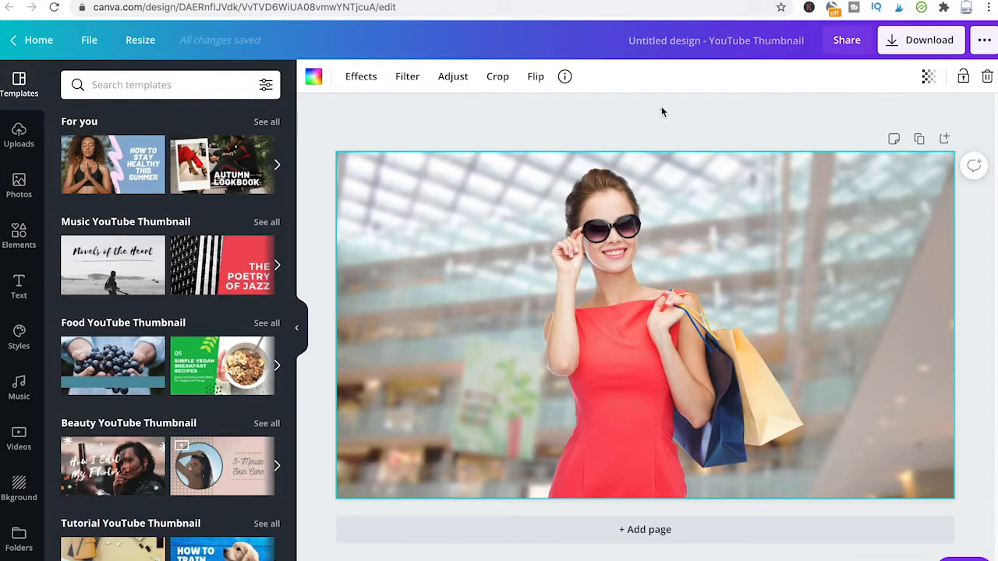
left_click(662, 105)
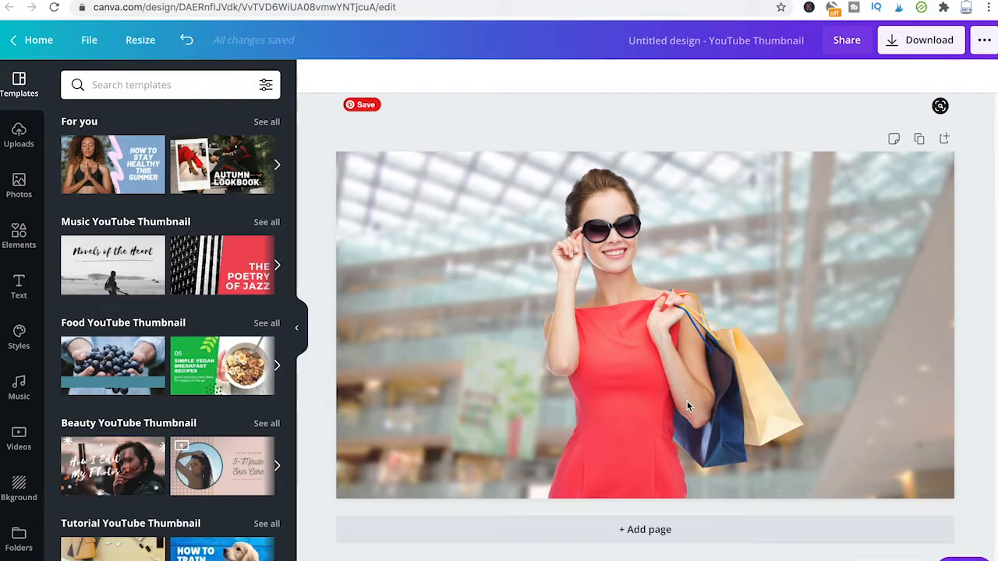
right_click(626, 341)
left_click(686, 491)
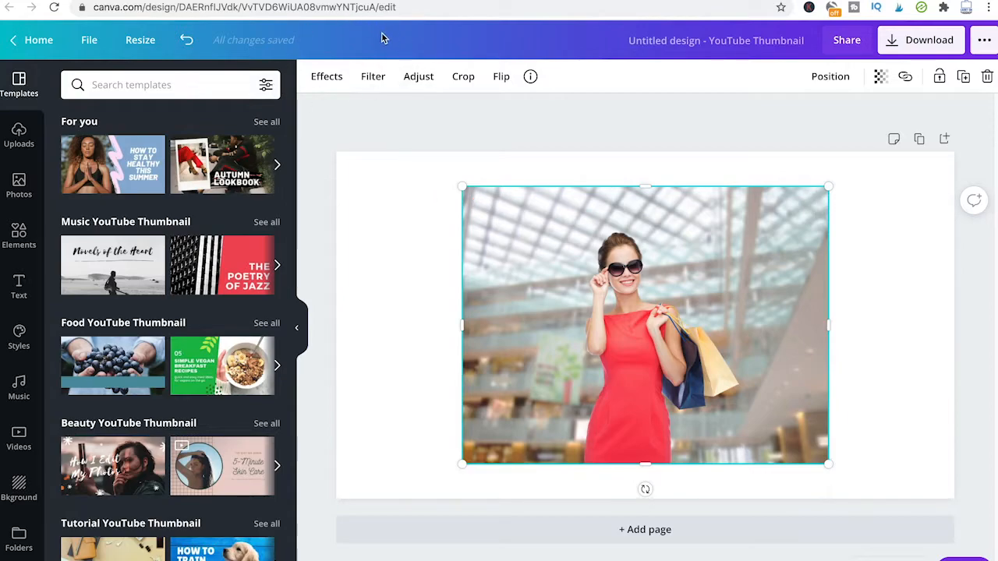
Step: Cut the woman out of her photo with Background Remover and move the cut-out towards the upper left of the page
left_click(326, 76)
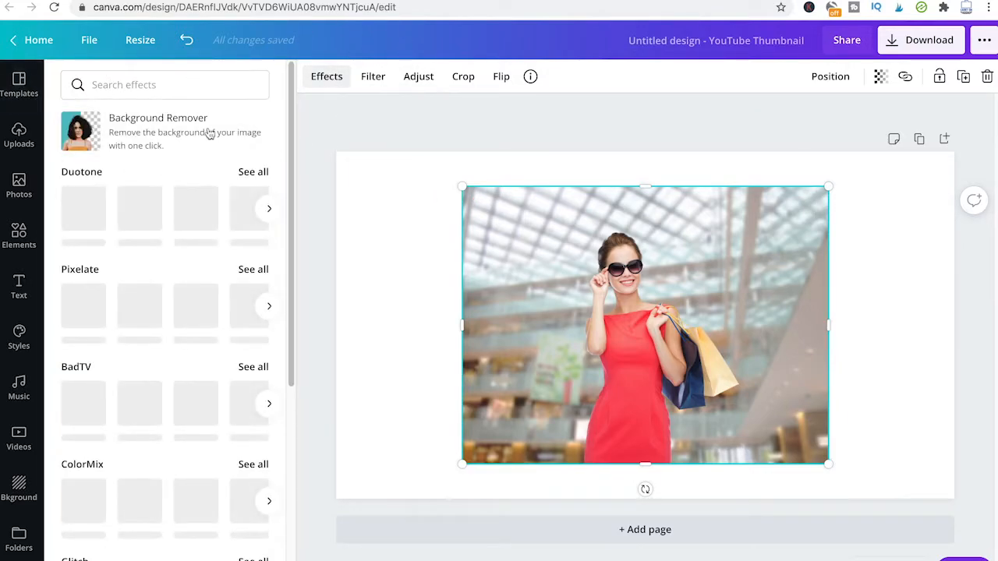
left_click(141, 133)
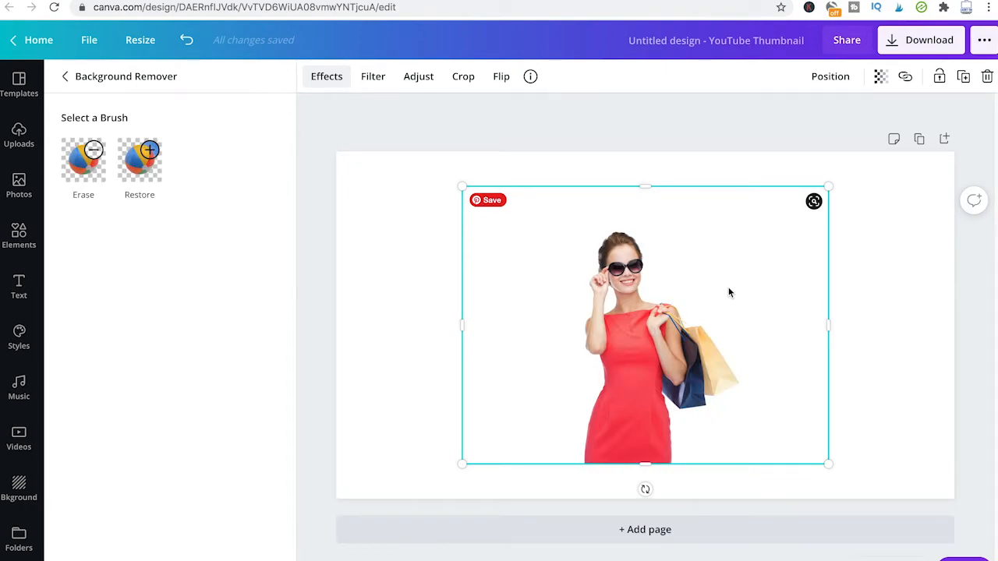
left_click_drag(677, 353, 551, 328)
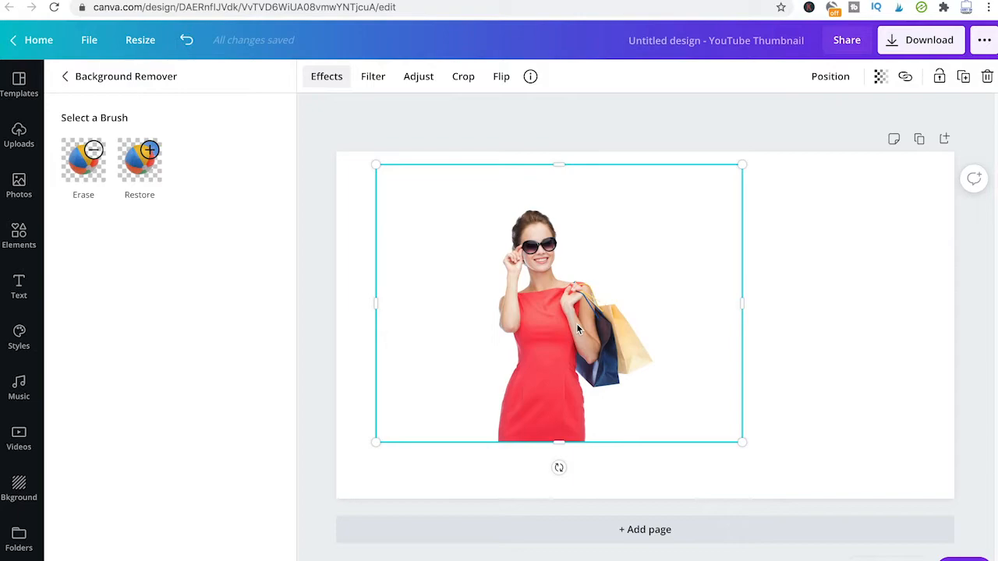
left_click_drag(576, 323, 587, 320)
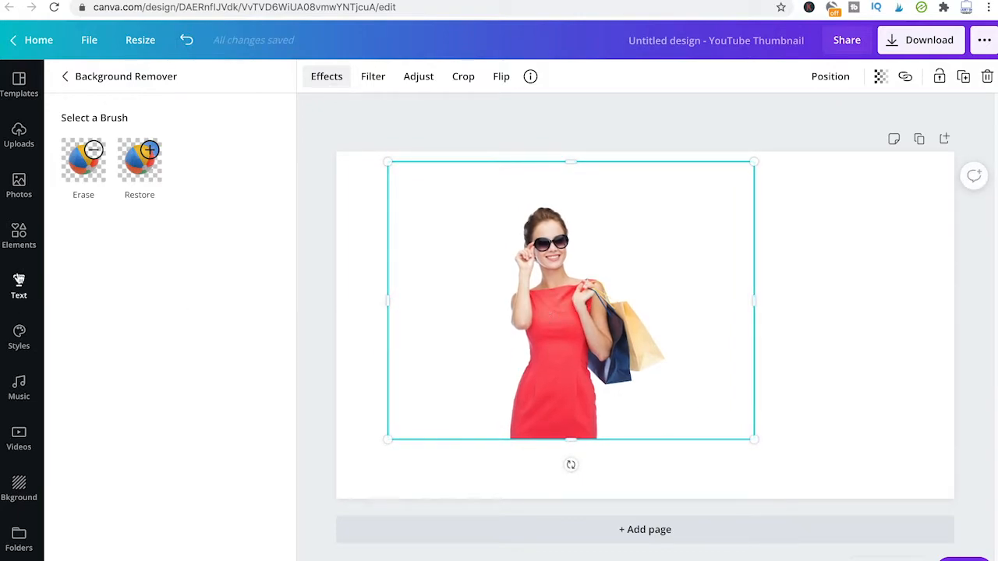
Step: Search the photos for "beauty" and set the pink flower petals photo as the page background
left_click(19, 189)
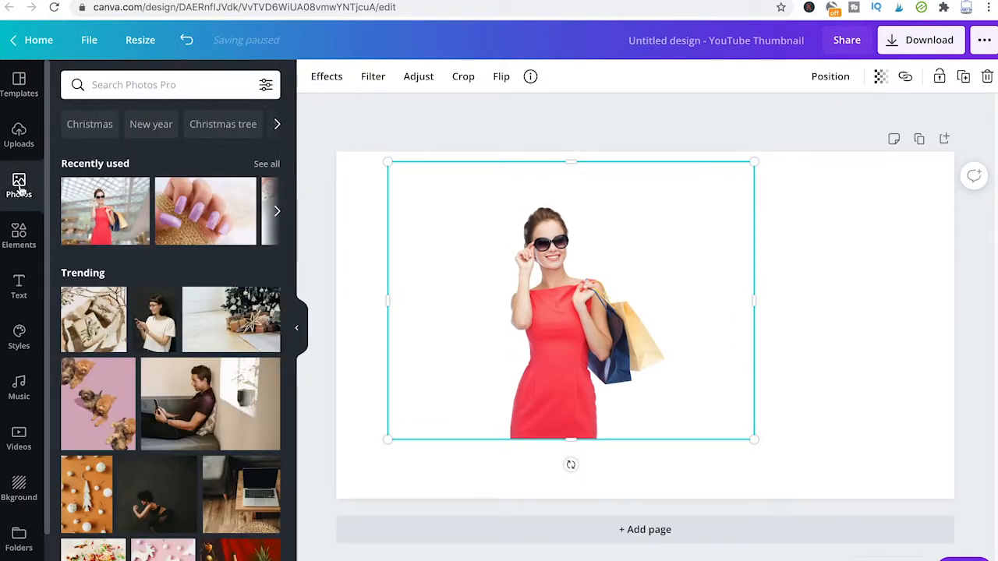
left_click(187, 83)
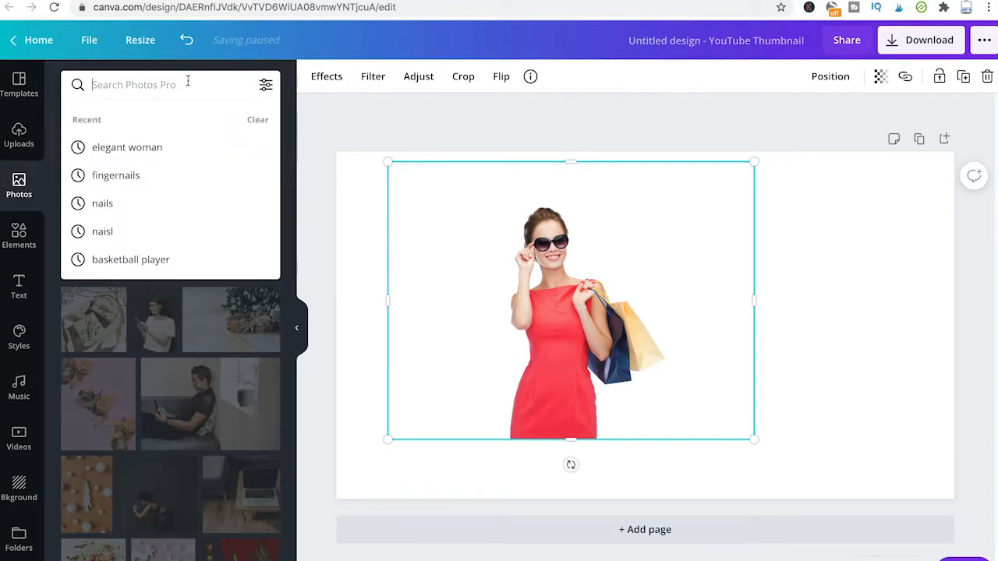
type("beauty")
key("Return")
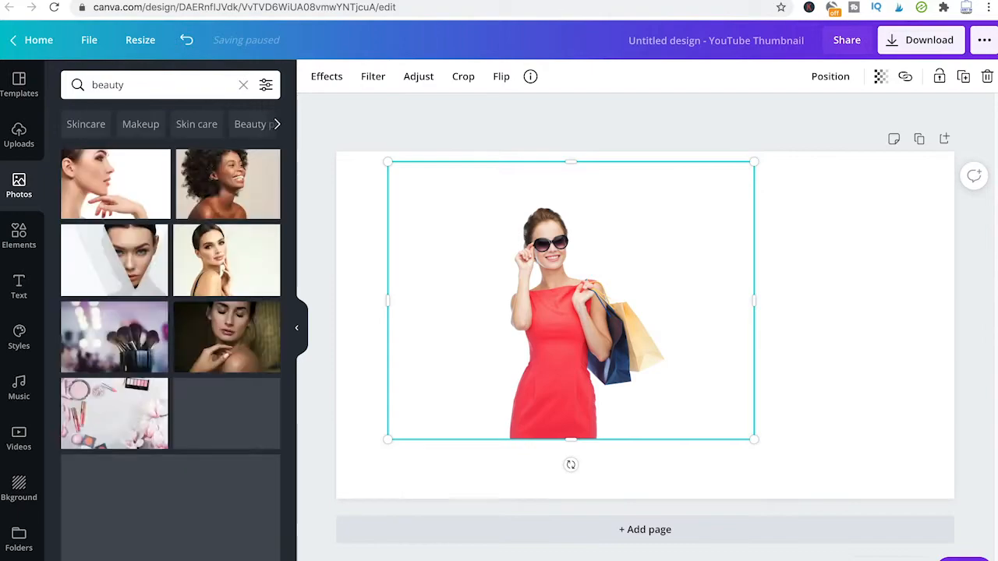
scroll(173, 316, "down", 5)
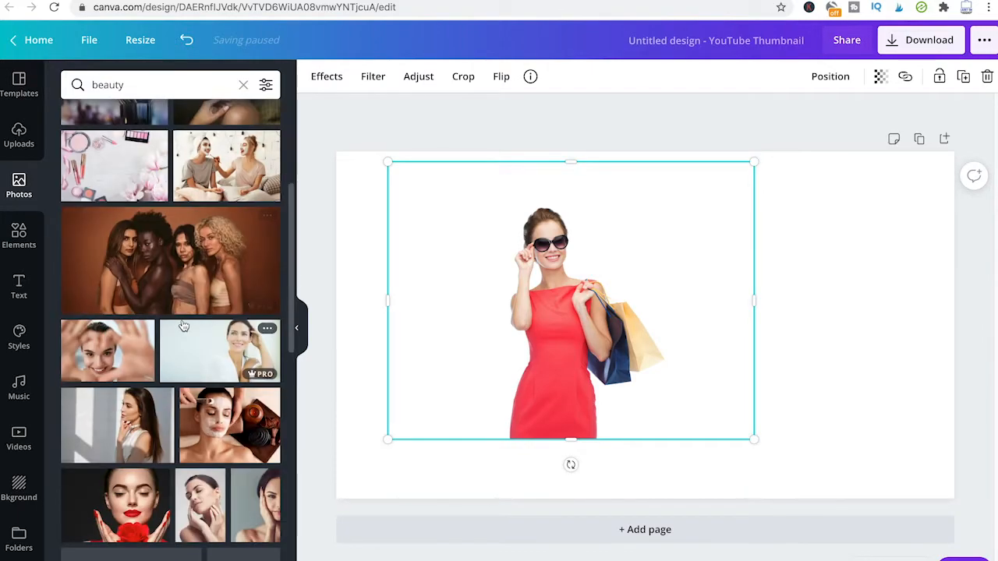
scroll(173, 315, "down", 5)
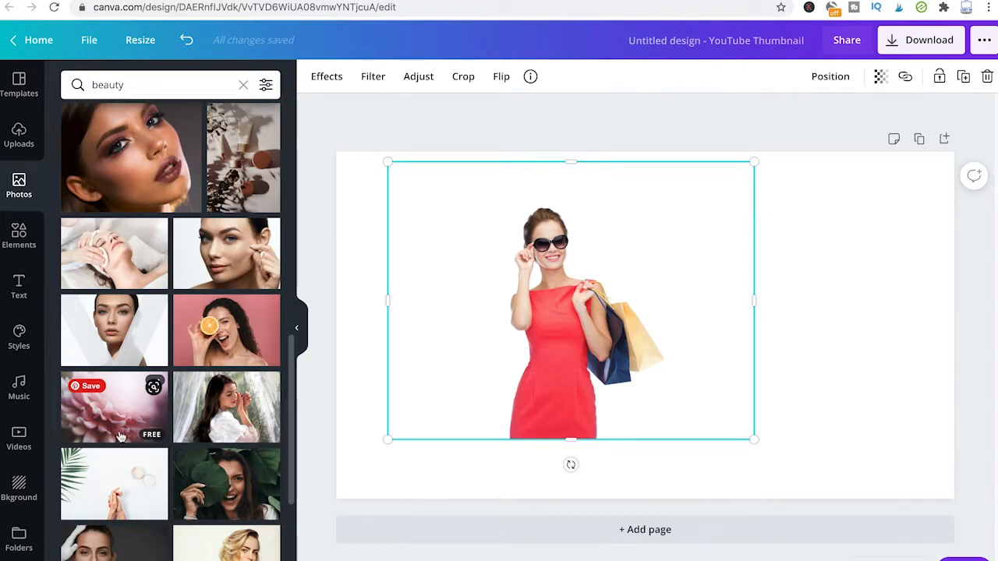
left_click_drag(121, 428, 413, 424)
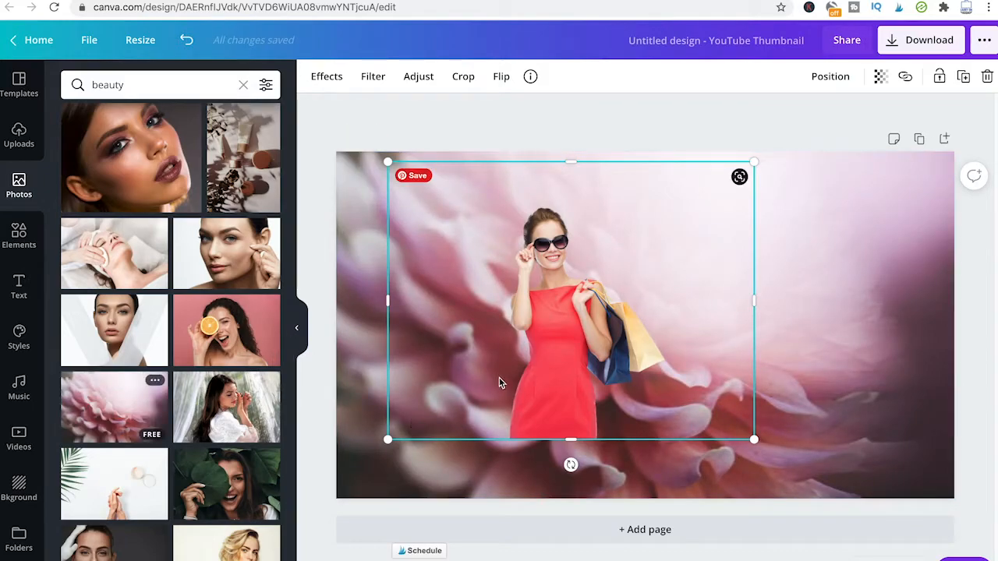
Step: Enlarge the cut-out woman until she nearly fills the page height, with her lower edge running off the page
left_click_drag(500, 382, 483, 372)
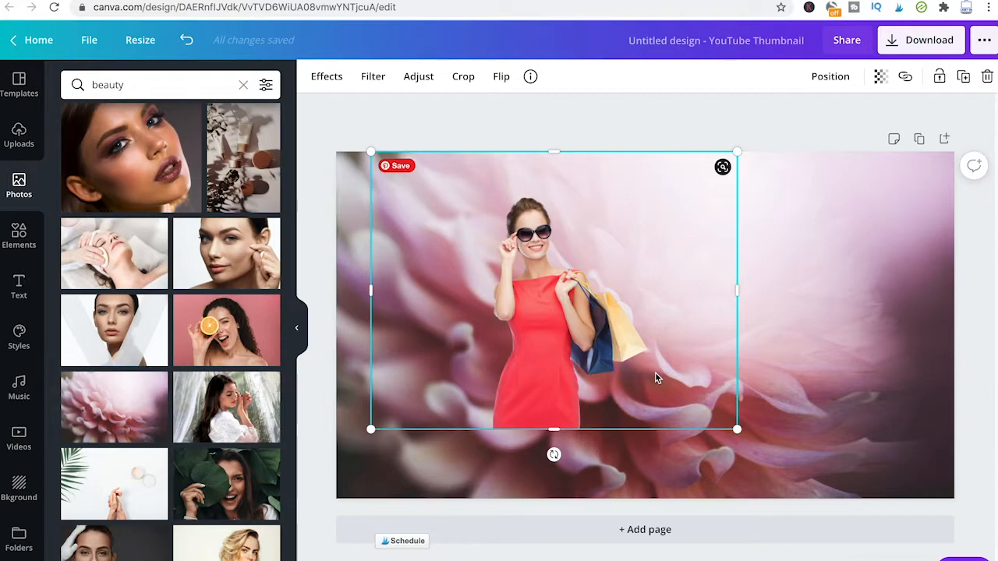
left_click_drag(497, 325, 572, 405)
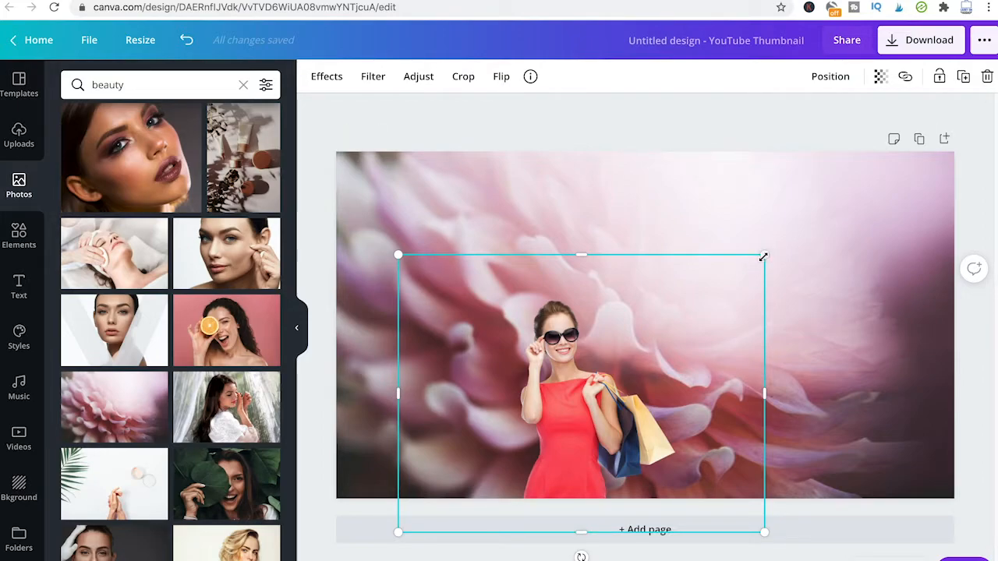
left_click_drag(766, 254, 941, 124)
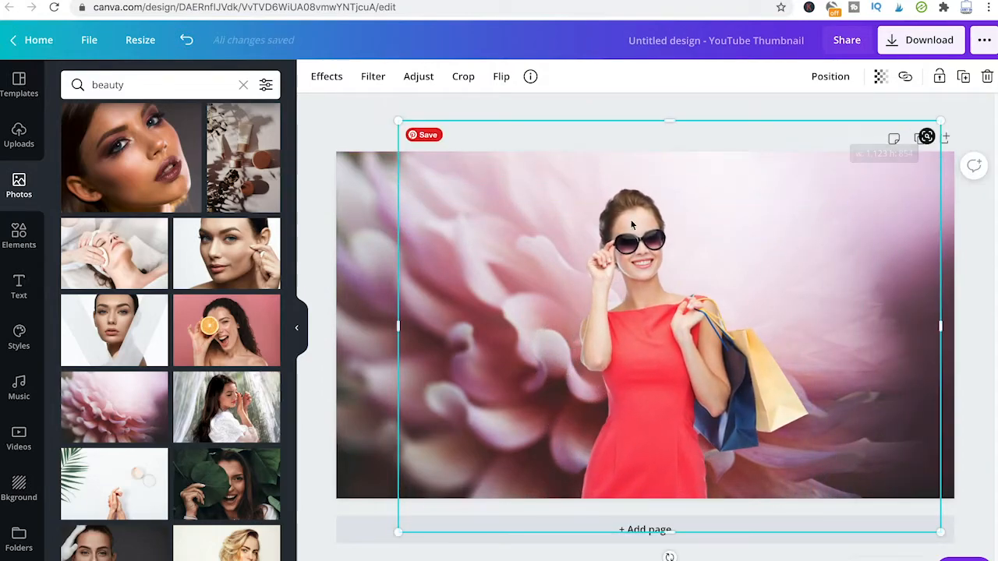
left_click_drag(600, 287, 531, 332)
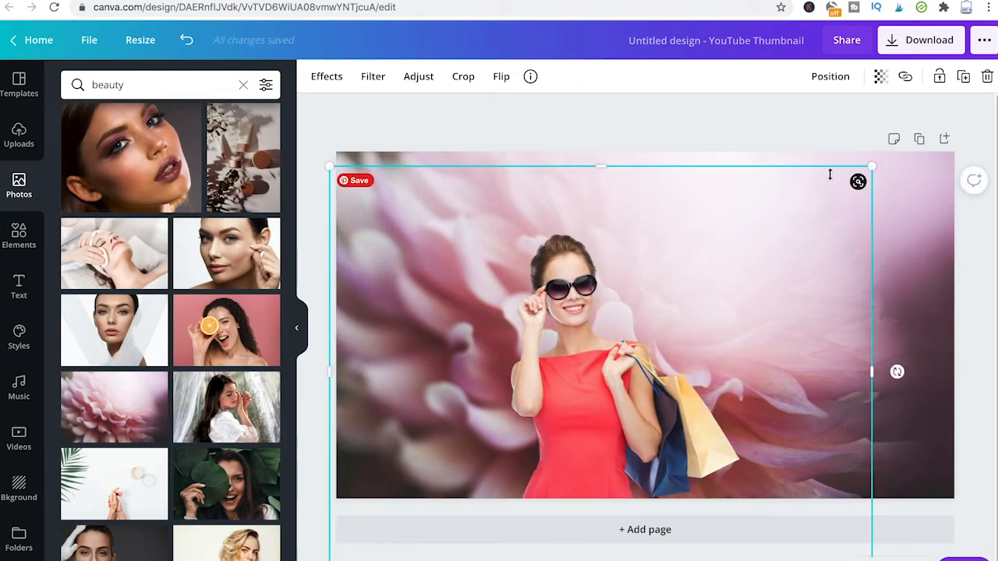
left_click_drag(873, 168, 965, 103)
mouse_move(649, 300)
left_mouse_down()
mouse_move(660, 301)
mouse_move(646, 301)
left_mouse_up()
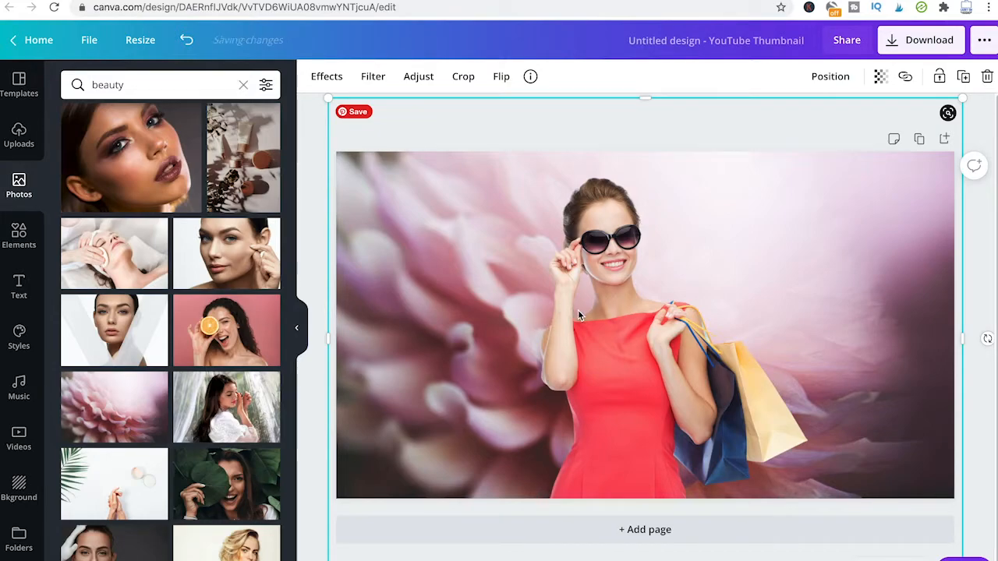
Step: Place the cut-out woman on the left side of the page and crop the empty area beside her shopping bags
left_click_drag(581, 314, 429, 316)
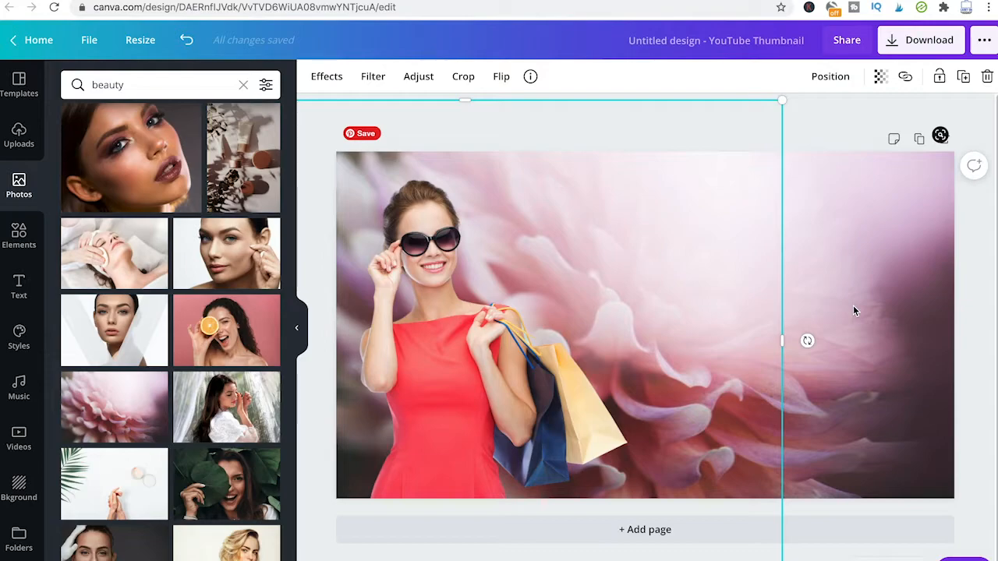
key("ctrl+z")
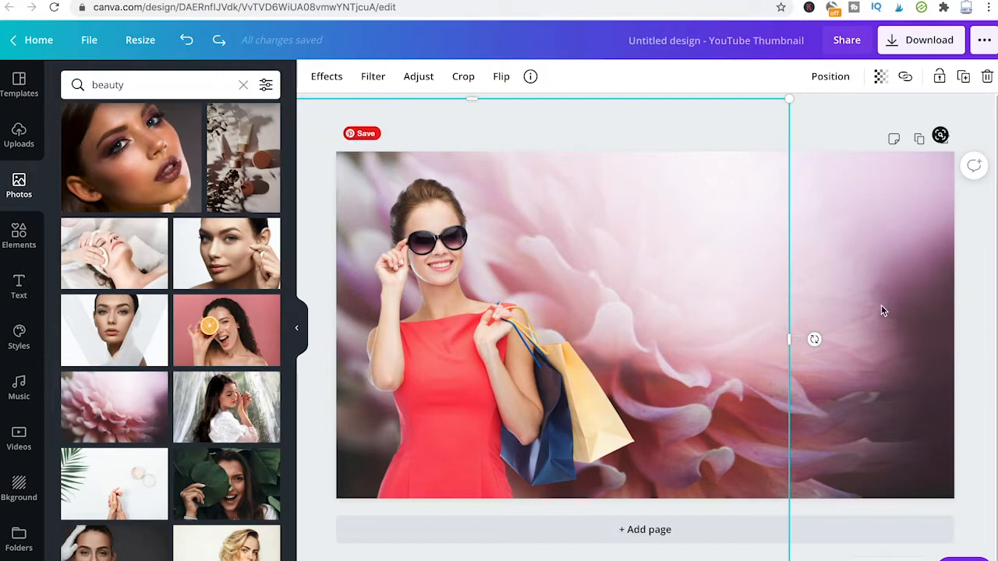
left_click_drag(784, 335, 640, 349)
left_click(817, 277)
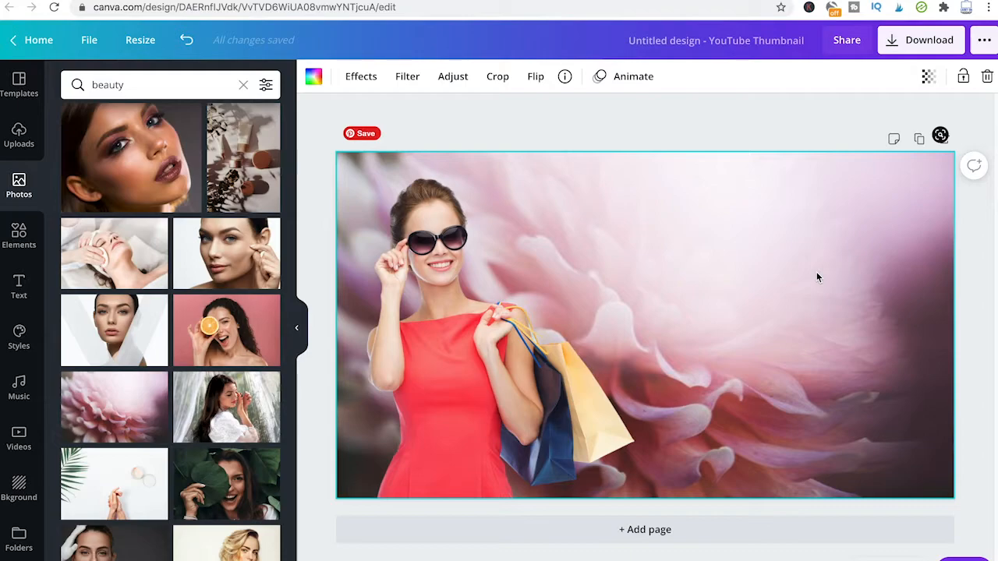
key("t")
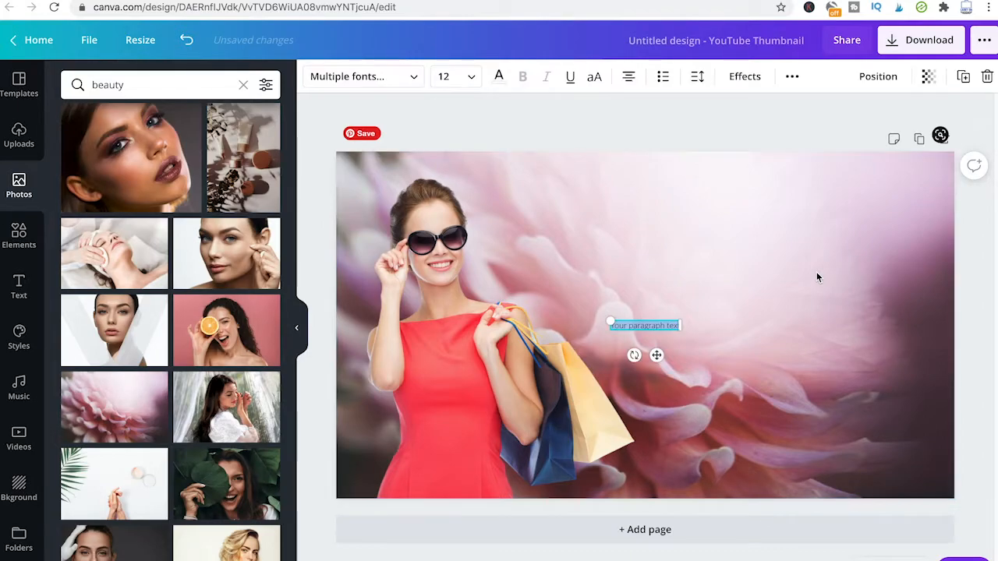
left_click_drag(610, 322, 443, 192)
left_click(721, 373)
left_click(653, 320)
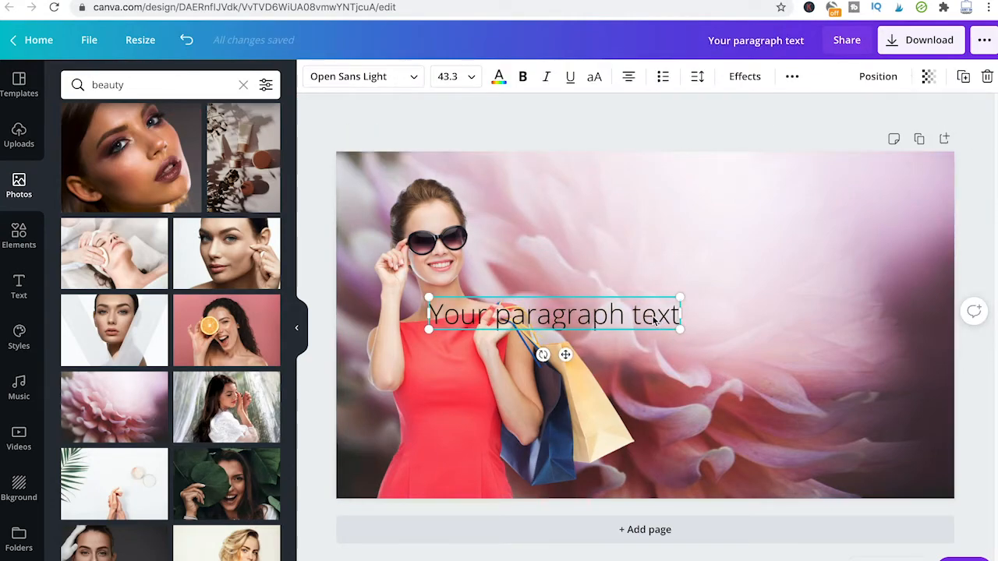
key("Delete")
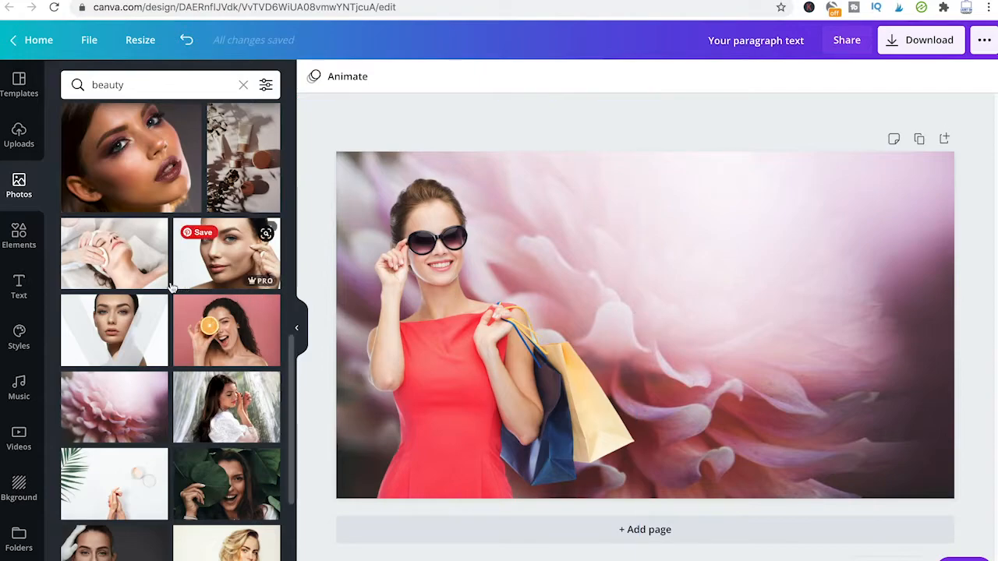
Step: Browse the default text styles and the ready-made font combinations for the thumbnail title
left_click(21, 283)
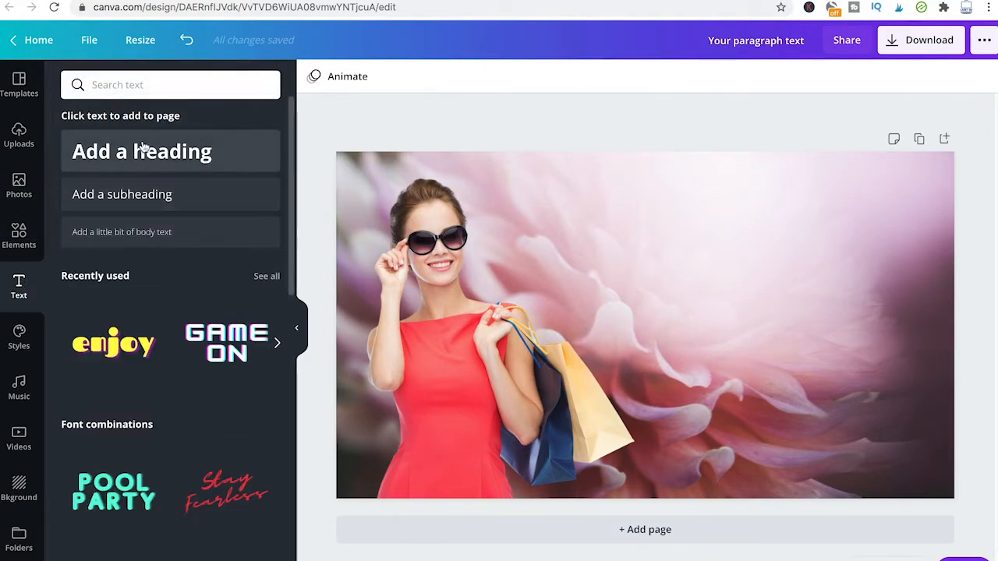
mouse_move(134, 156)
left_mouse_down()
mouse_move(234, 153)
mouse_move(585, 201)
mouse_move(149, 154)
left_mouse_up()
scroll(182, 245, "down", 2)
scroll(211, 267, "up", 2)
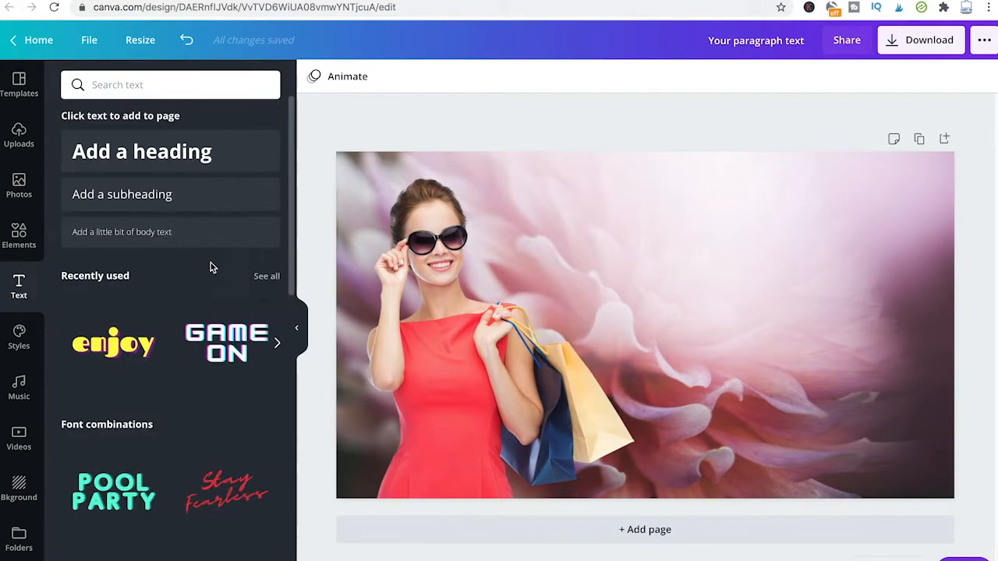
scroll(161, 360, "down", 3)
scroll(162, 360, "down", 3)
scroll(165, 345, "up", 1)
scroll(166, 346, "down", 2)
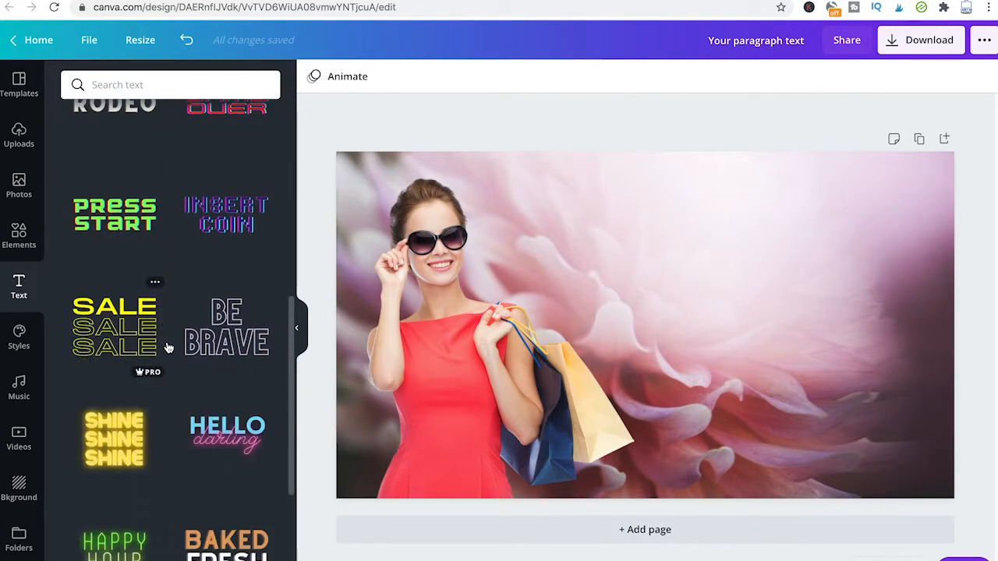
scroll(140, 392, "down", 3)
scroll(159, 365, "up", 10)
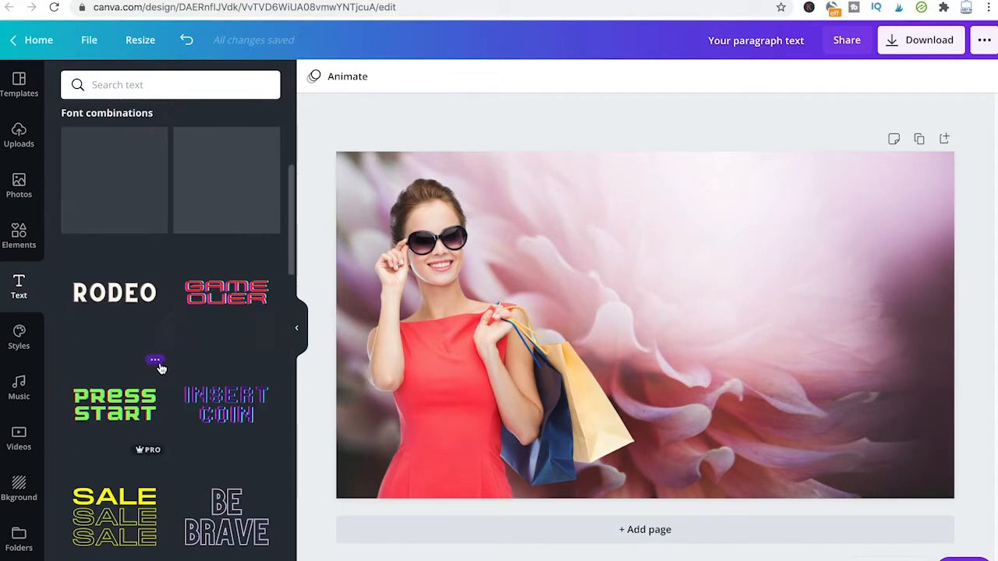
scroll(172, 351, "up", 2)
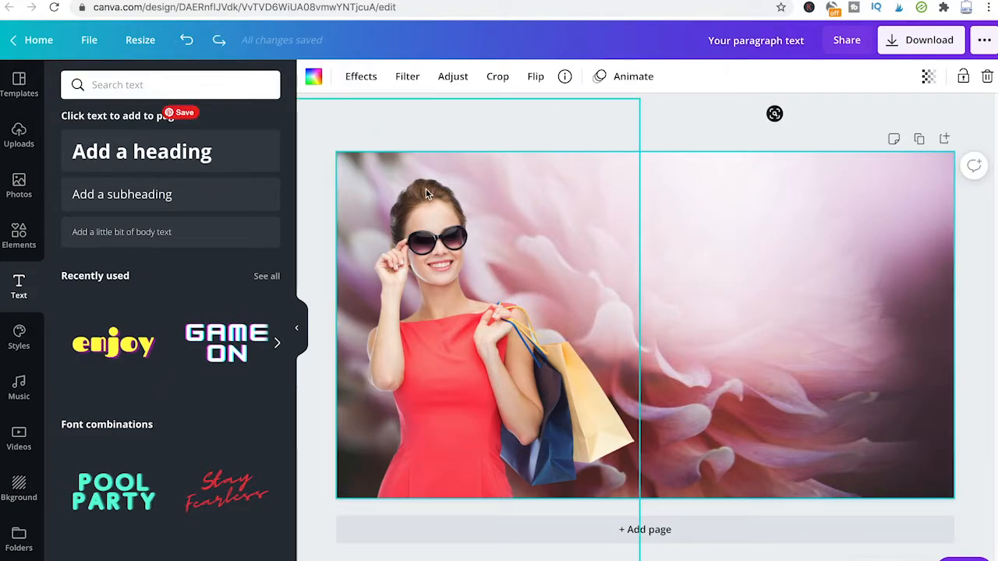
Step: Add a heading to the right of the woman with the text "BEAUTY"
left_click_drag(178, 149, 849, 329)
left_click(697, 232)
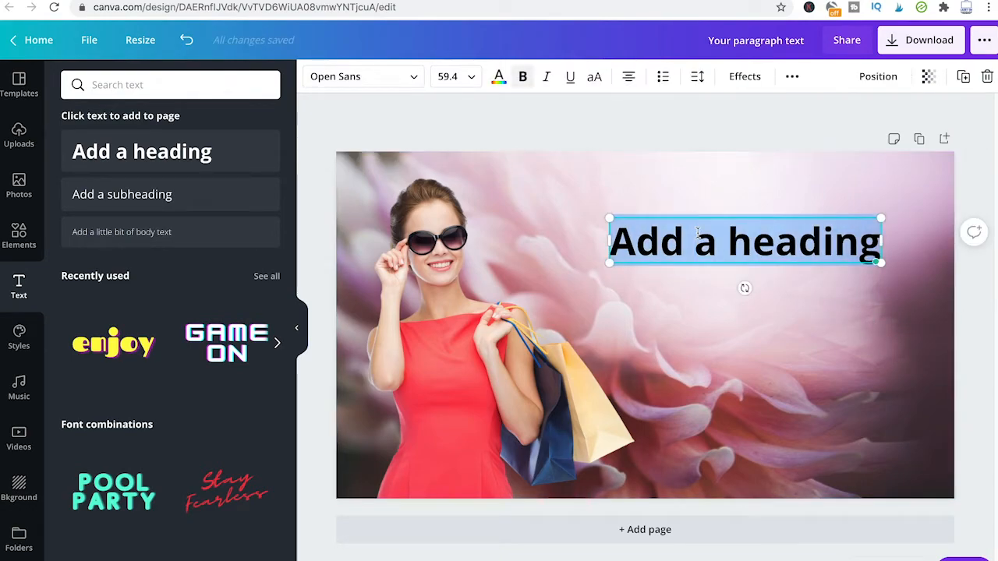
type("VBe")
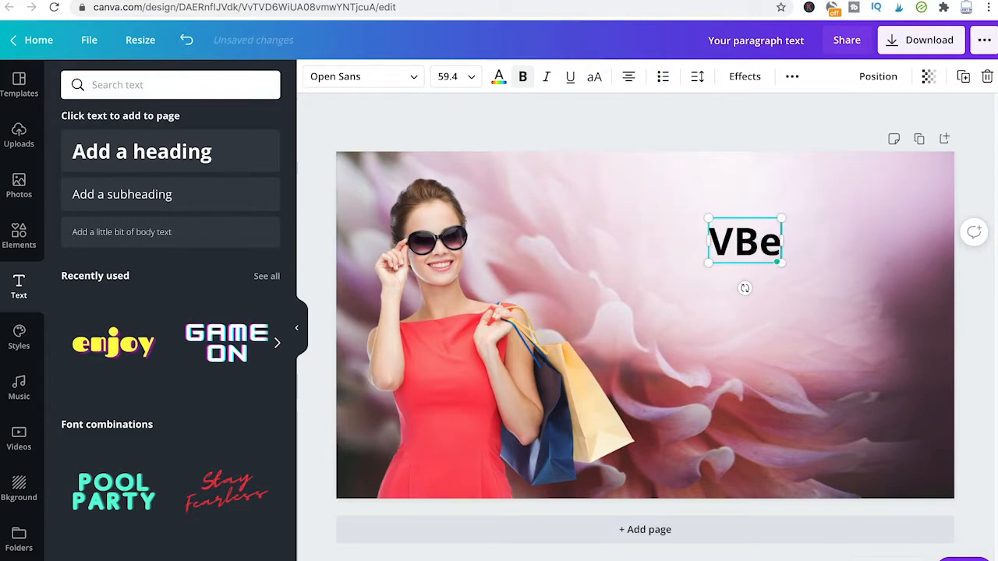
key("BackSpace")
key("BackSpace")
key("BackSpace")
type("Beauty")
key("BackSpace")
key("BackSpace")
key("BackSpace")
key("BackSpace")
key("BackSpace")
type("EAUTY")
Step: Move the BEAUTY heading to the upper right of the page and enlarge it to font size 117
left_click(727, 308)
left_click_drag(733, 248, 668, 208)
left_click(790, 265)
left_click(745, 212)
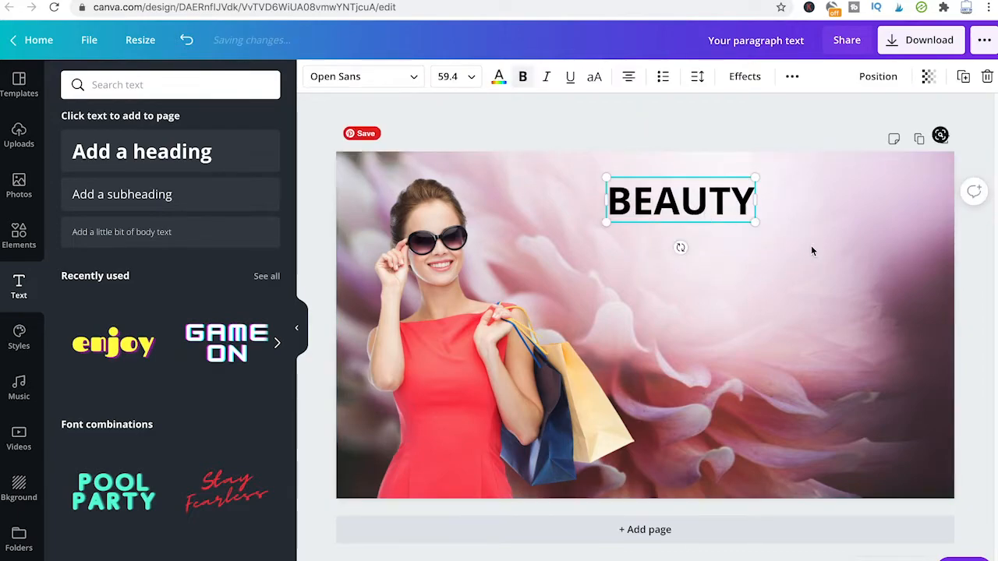
left_click(810, 248)
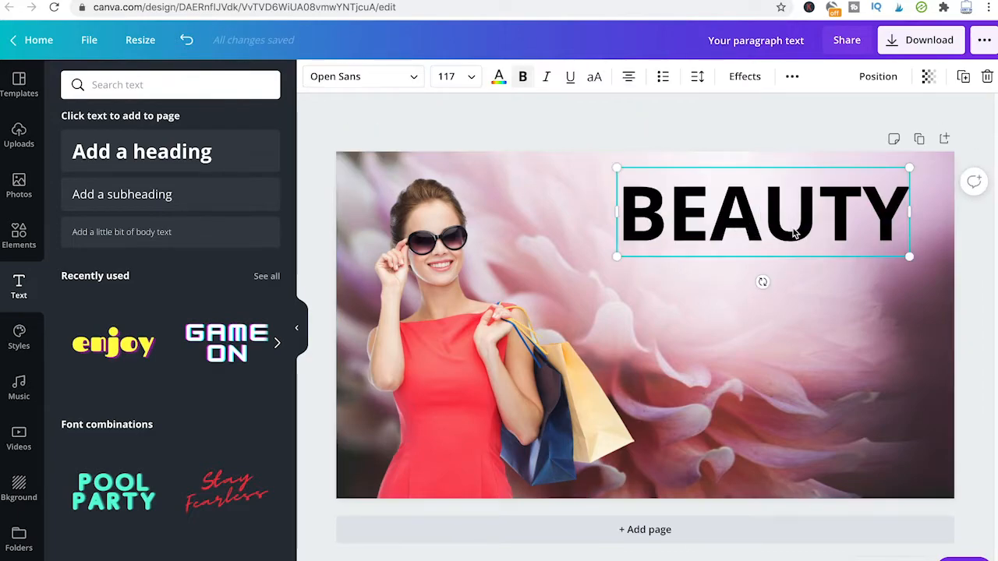
Step: Duplicate the BEAUTY heading directly below the original and tighten the gap between the two lines
left_click(802, 269)
left_click(805, 222)
left_click_drag(762, 221, 762, 326)
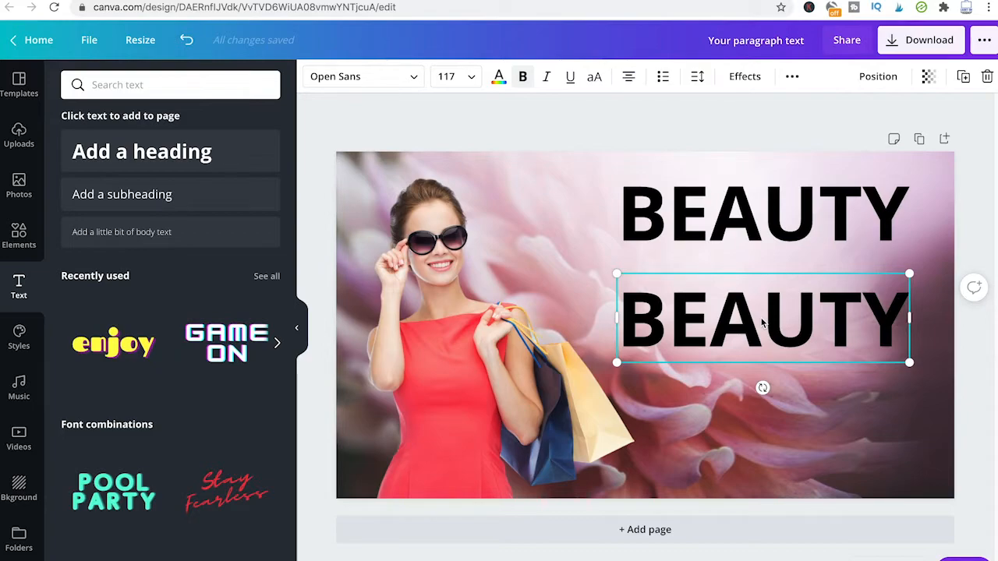
left_click_drag(779, 230, 769, 216)
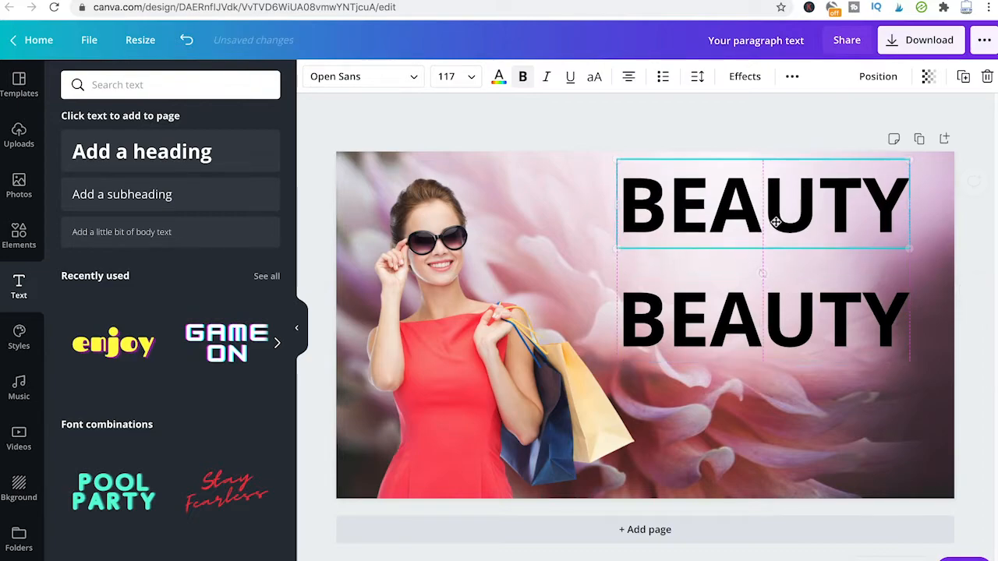
left_click_drag(761, 304, 761, 280)
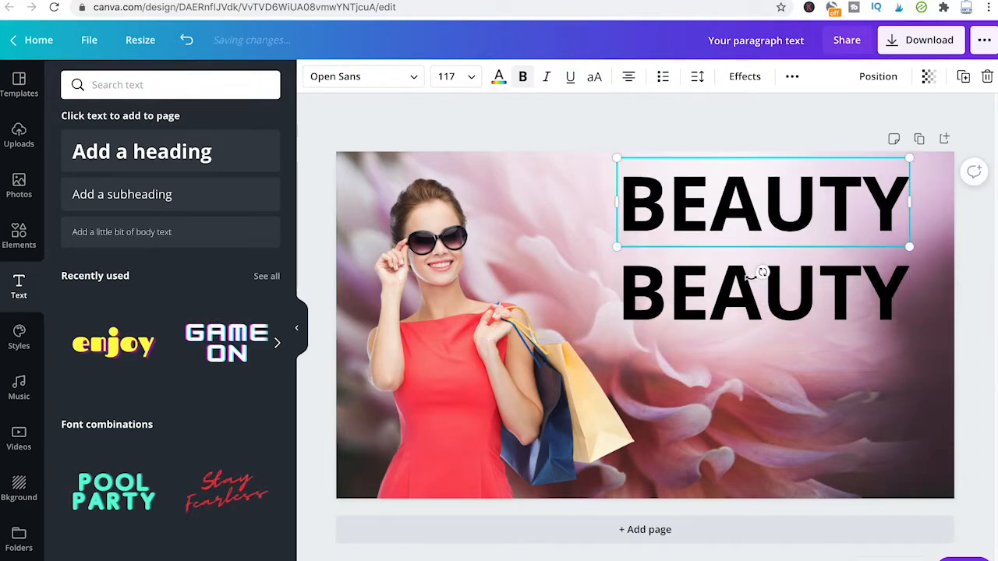
left_click(776, 368)
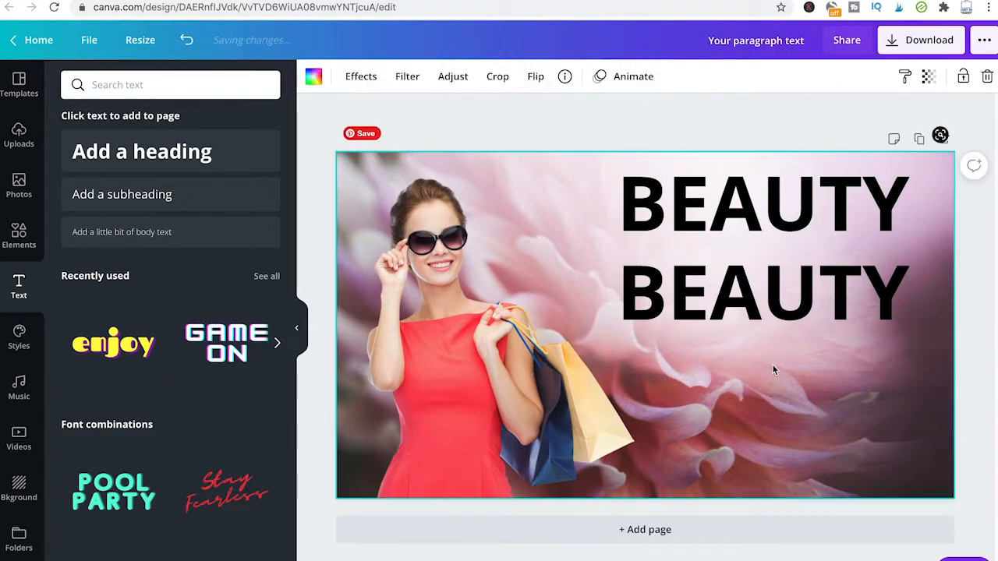
Step: Replace the text of the lower heading copy with "SHOPPING"
left_click(749, 320)
left_click(746, 318)
left_click_drag(631, 279, 895, 279)
type("SHPP")
key("BackSpace")
key("BackSpace")
key("BackSpace")
type("HOPPING")
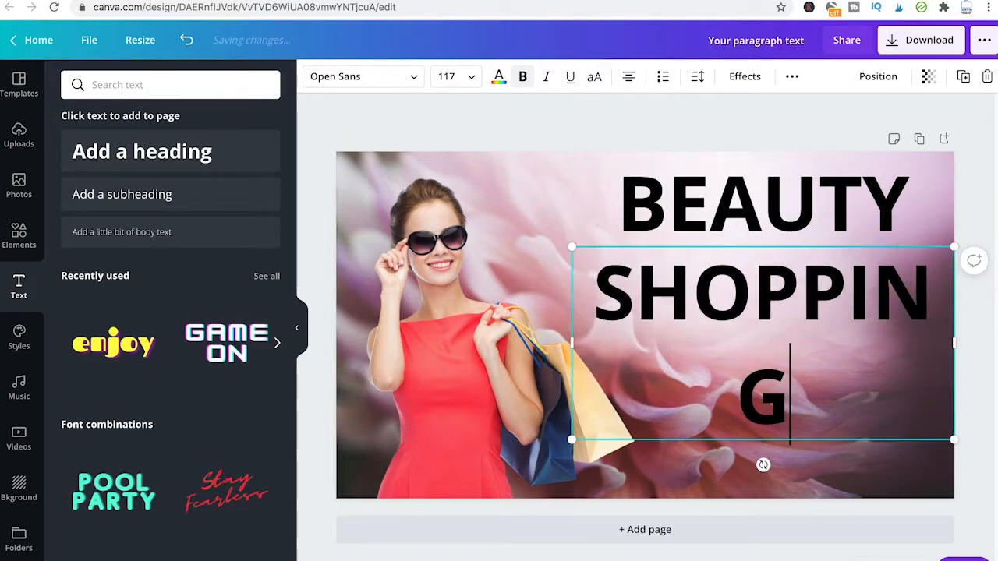
Step: Widen the SHOPPING text box so the word fits on one line under BEAUTY, at font size 96.8
left_click_drag(954, 247, 846, 301)
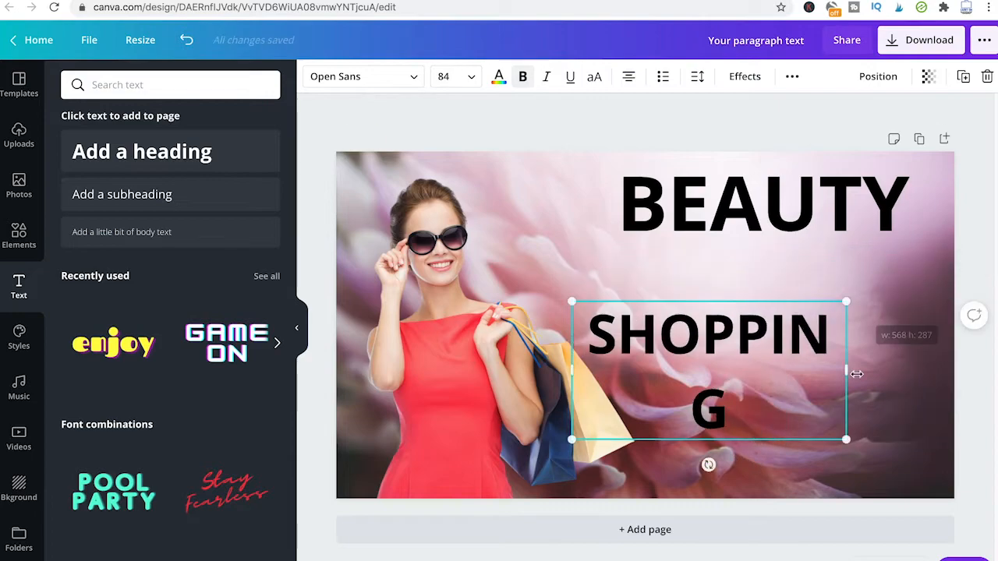
left_click_drag(846, 371, 926, 335)
left_click_drag(792, 349, 768, 285)
left_click_drag(901, 299, 947, 343)
Step: Fine-tune the positions of BEAUTY and SHOPPING so they stack closely in the upper right of the page
left_click_drag(780, 279, 775, 291)
left_click_drag(757, 211, 759, 219)
left_click(757, 293)
left_click_drag(743, 303, 757, 295)
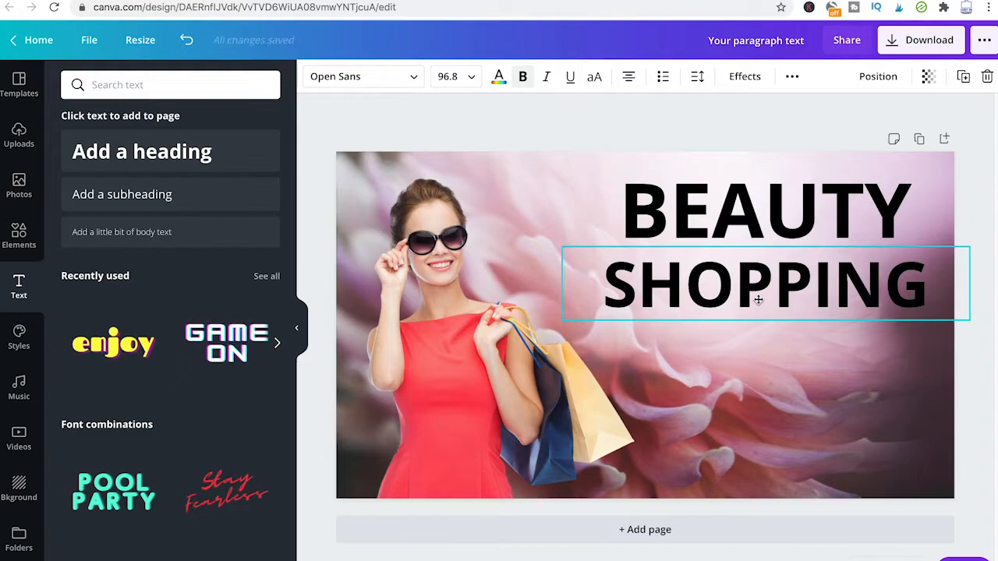
left_click_drag(746, 232, 744, 238)
left_click(751, 405)
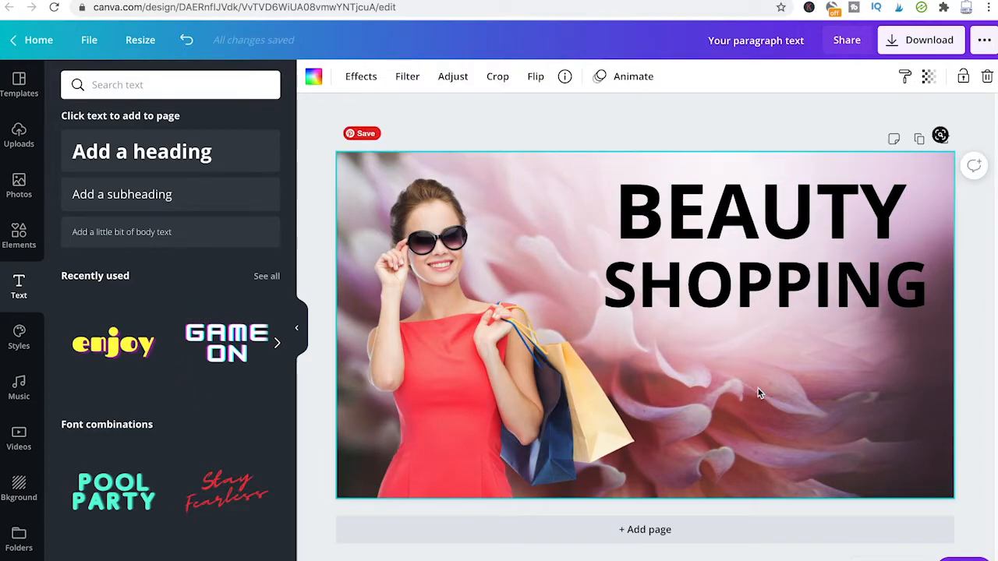
left_click(712, 177)
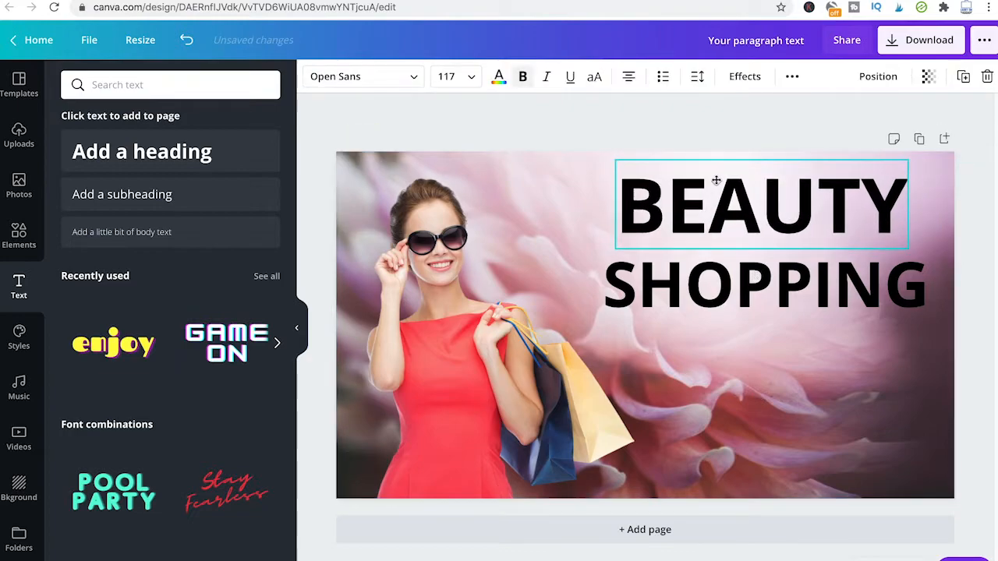
Step: Shift SHOPPING slightly left under BEAUTY and enlarge it to font size 98.1
left_click_drag(719, 282, 709, 281)
mouse_move(964, 321)
left_mouse_down()
mouse_move(971, 329)
mouse_move(967, 322)
left_mouse_up()
Step: Colour the BEAUTY heading pink, trying white and light grey first
left_click(739, 217)
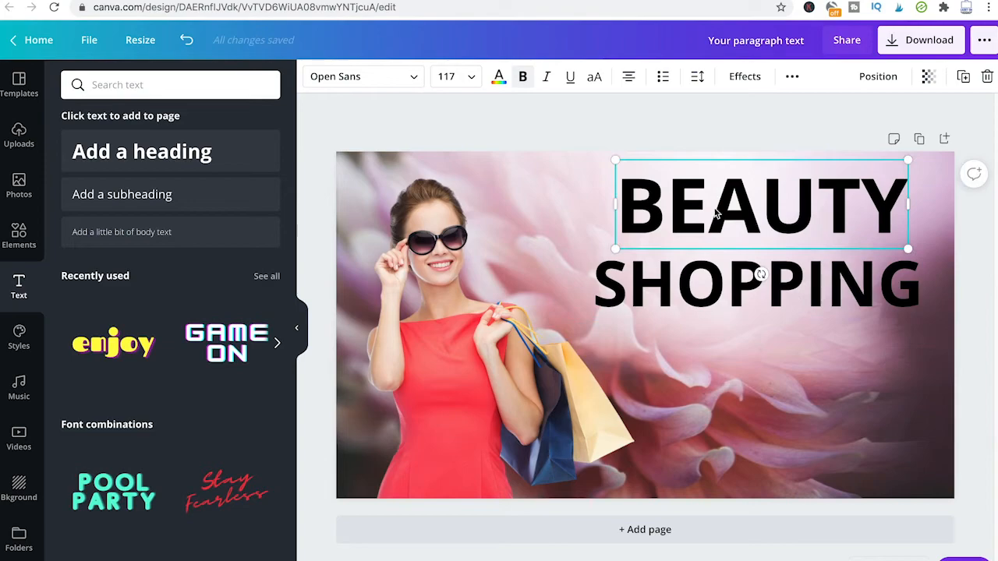
left_click(499, 78)
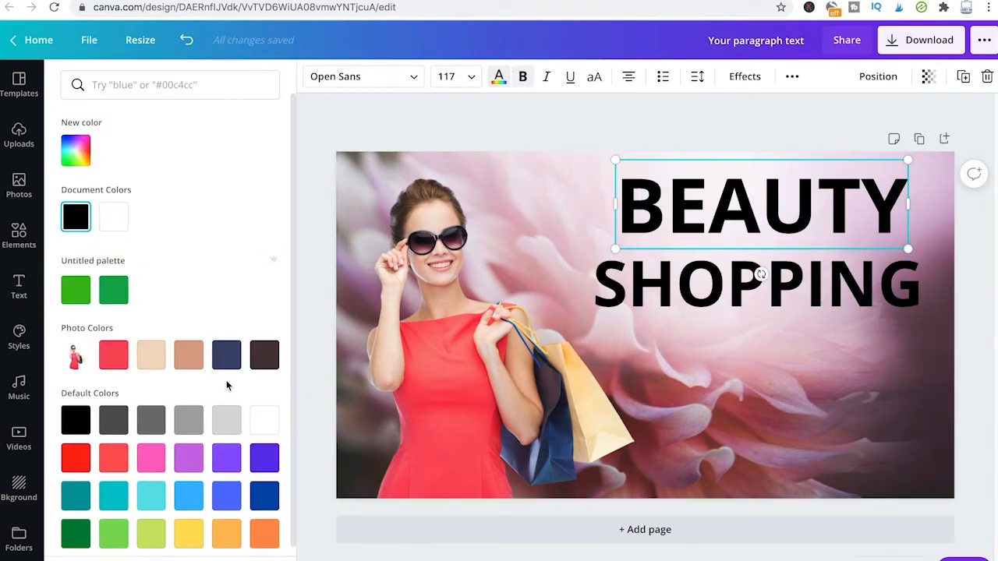
left_click(264, 419)
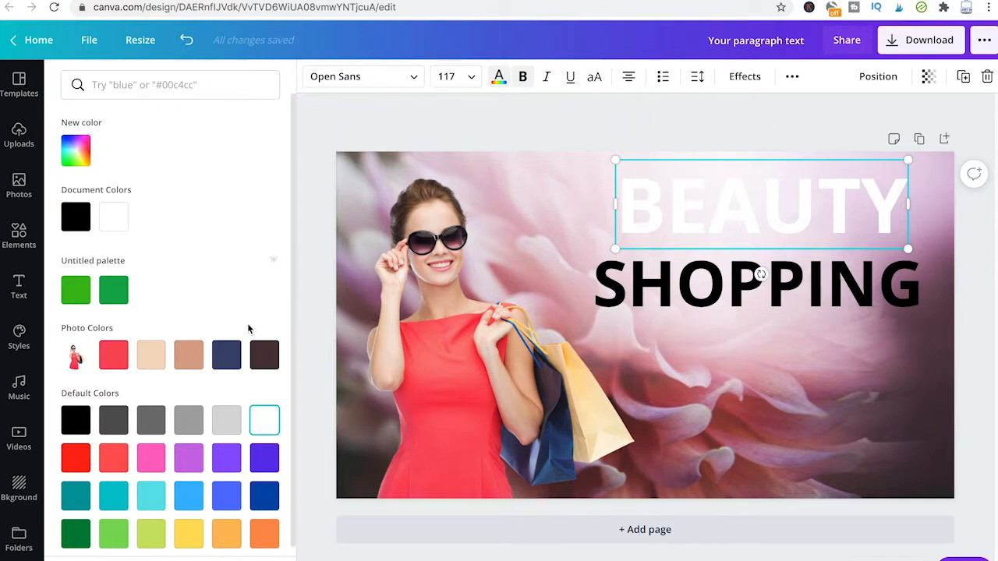
left_click(231, 414)
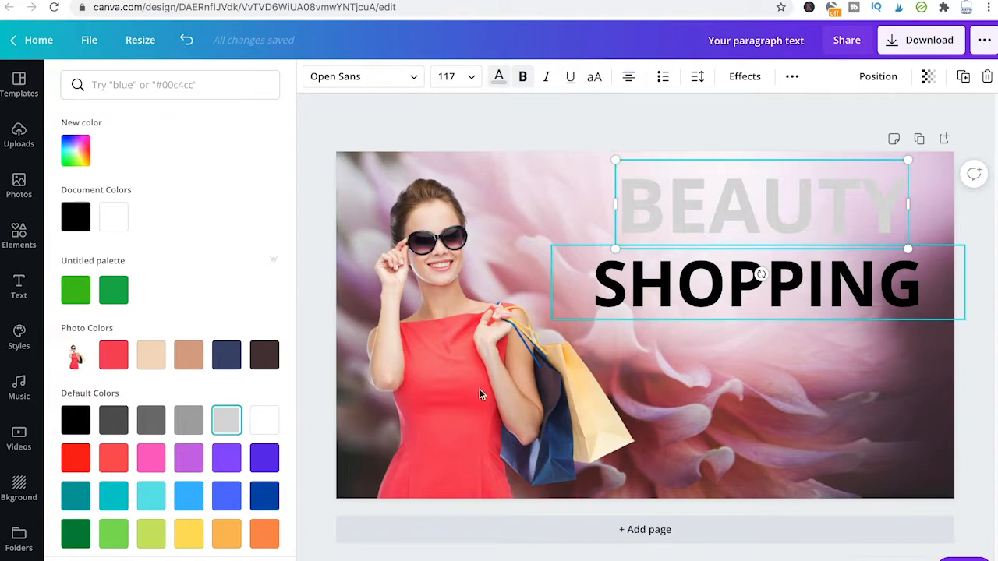
left_click(156, 465)
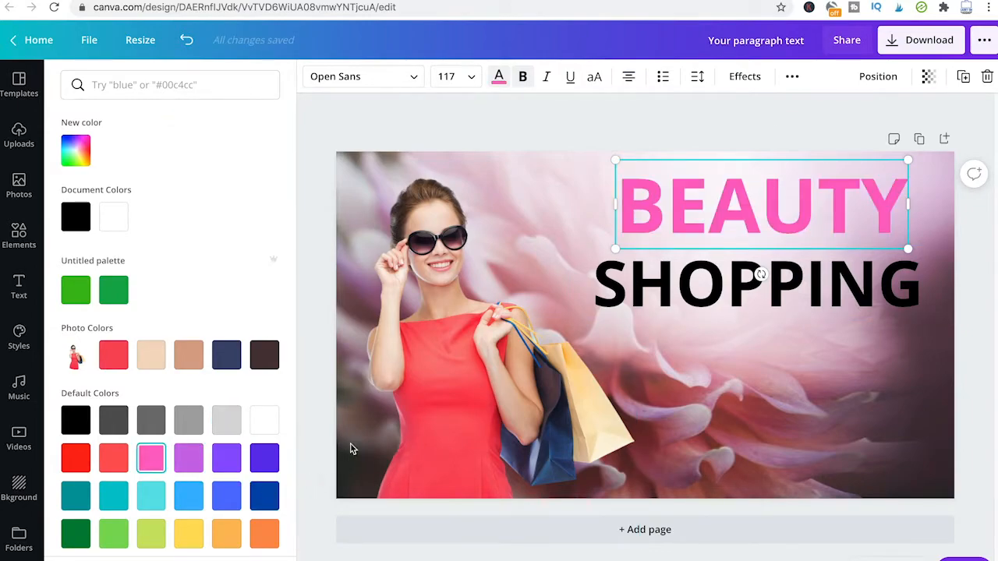
left_click(752, 277)
left_click(804, 282)
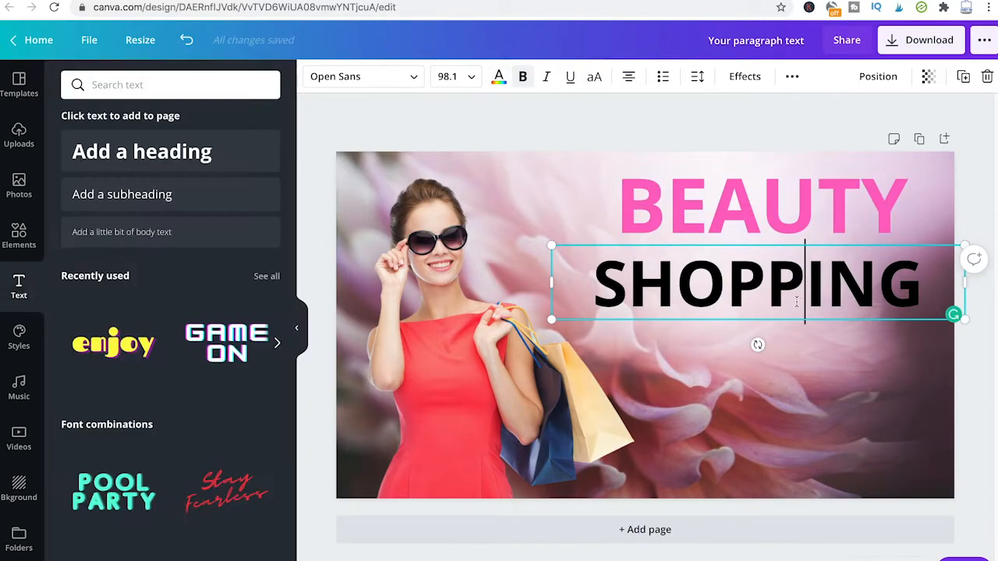
left_click(711, 217)
left_click(709, 288)
left_click(721, 222)
left_click(711, 285)
left_click(730, 226)
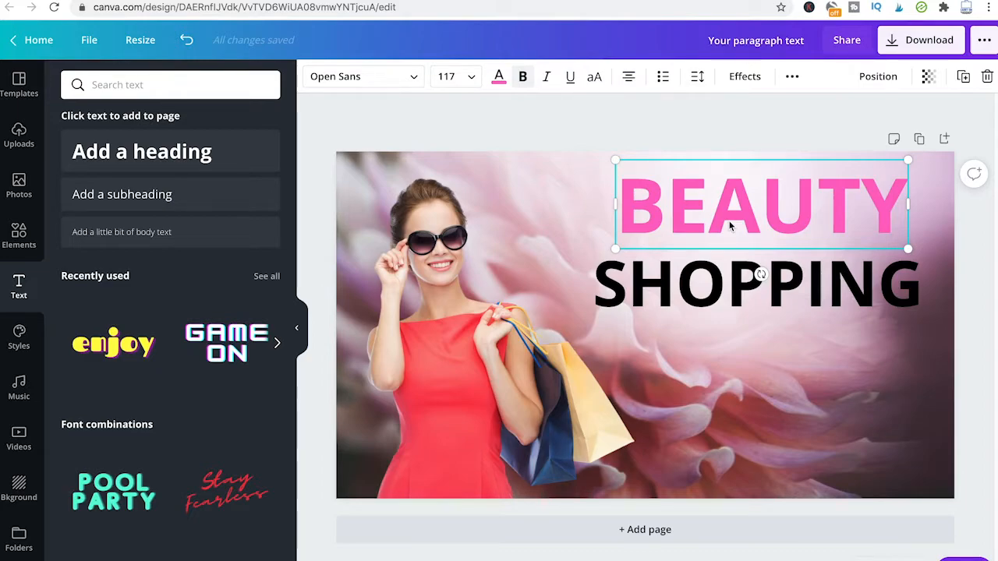
Step: Duplicate the thumbnail page to make a second version of the design
left_click(920, 140)
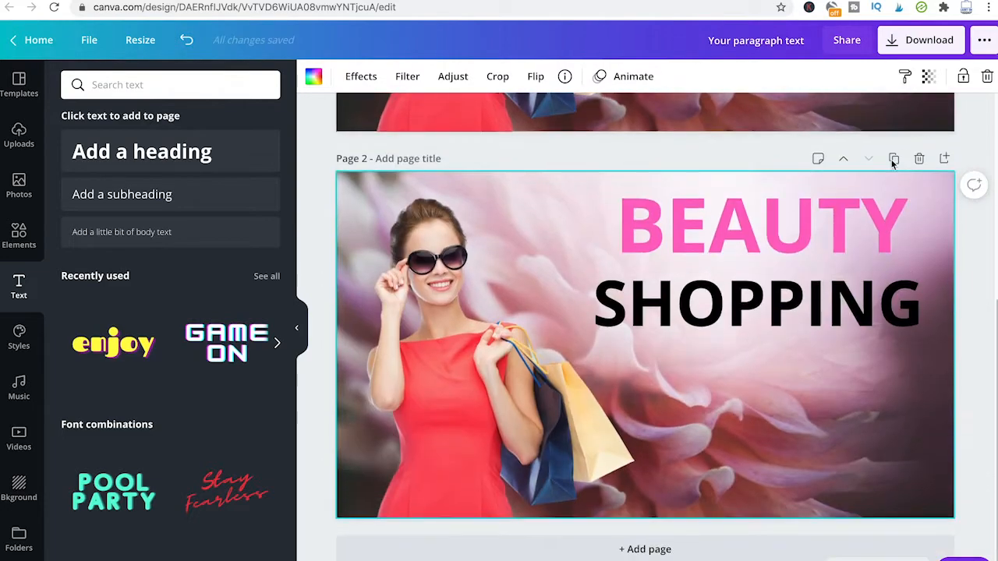
scroll(904, 148, "up", 3)
scroll(766, 247, "down", 2)
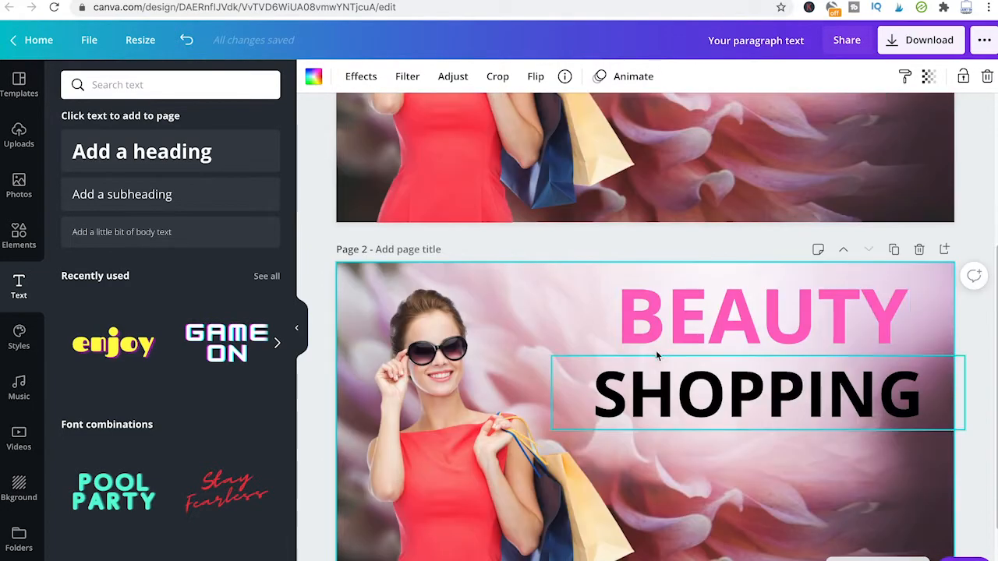
scroll(592, 327, "down", 2)
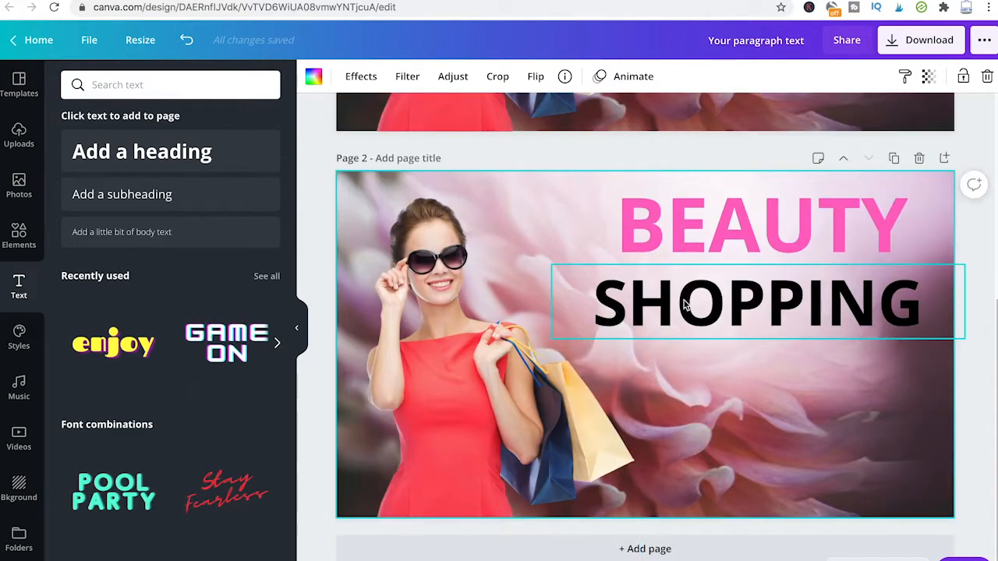
Step: On page 2, shrink the SHOPPING heading and move it lower and to the right, clear of BEAUTY
left_click(699, 304)
left_click(723, 238)
left_click(750, 308)
left_click(774, 322)
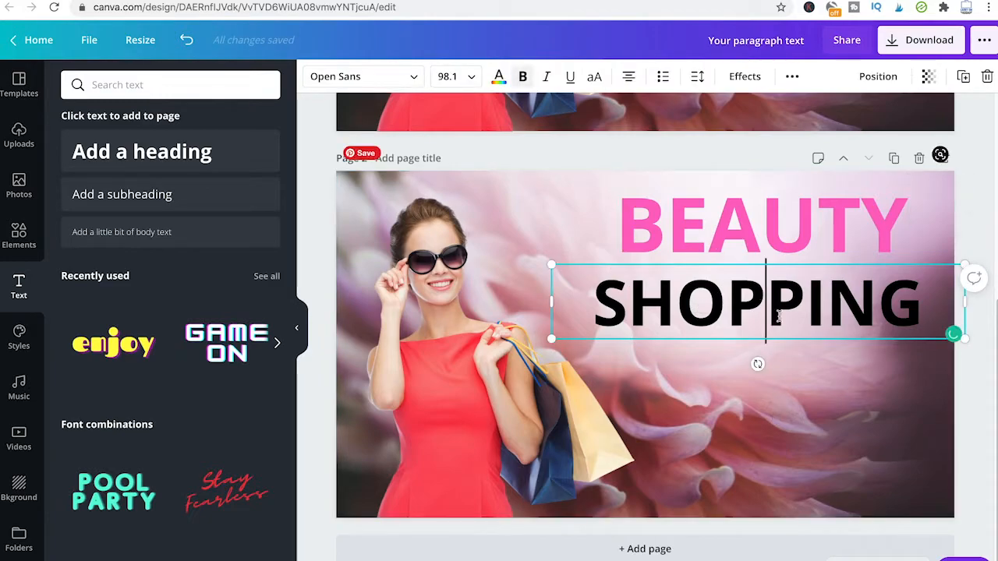
left_click_drag(966, 264, 907, 282)
left_click_drag(768, 307, 825, 337)
Step: Enlarge BEAUTY on page 2 to span the area right of the woman's face, and align SHOPPING closely beneath its right part
left_click(725, 237)
left_click_drag(782, 255, 950, 306)
left_click_drag(803, 229, 790, 228)
left_click_drag(786, 365, 778, 344)
left_click(777, 441)
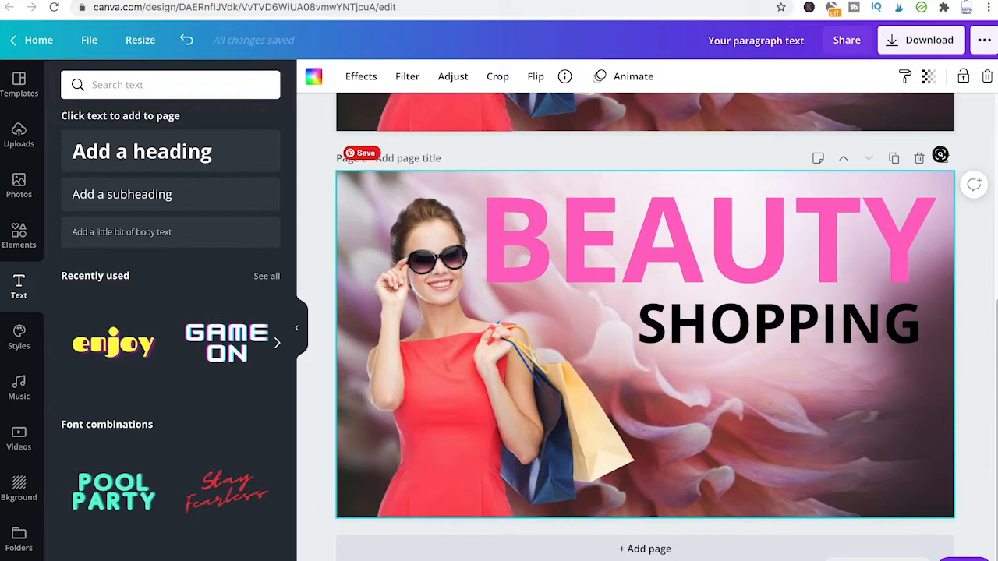
Step: Set the canvas zoom to 25% to compare both thumbnail versions at small size
left_click(854, 558)
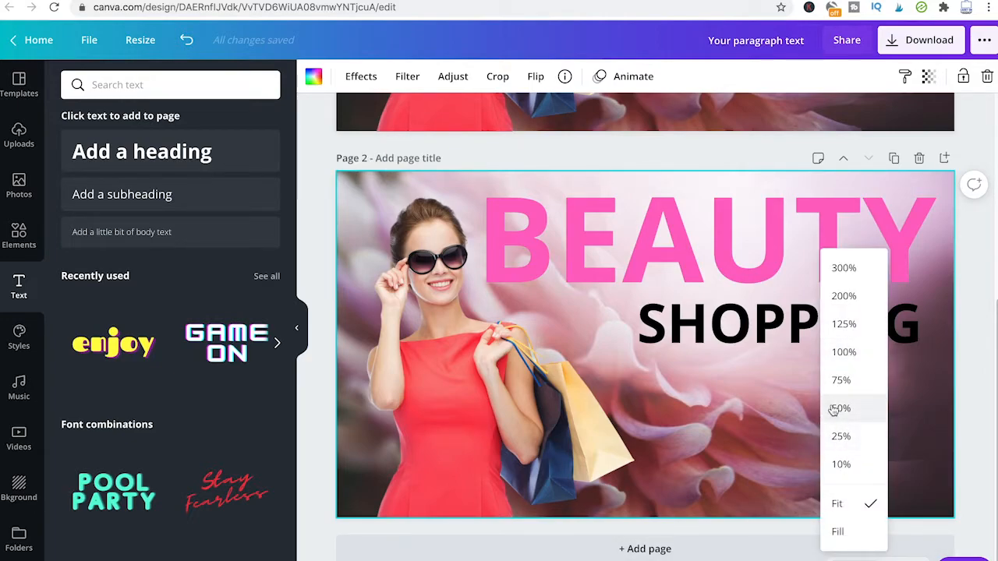
left_click(842, 438)
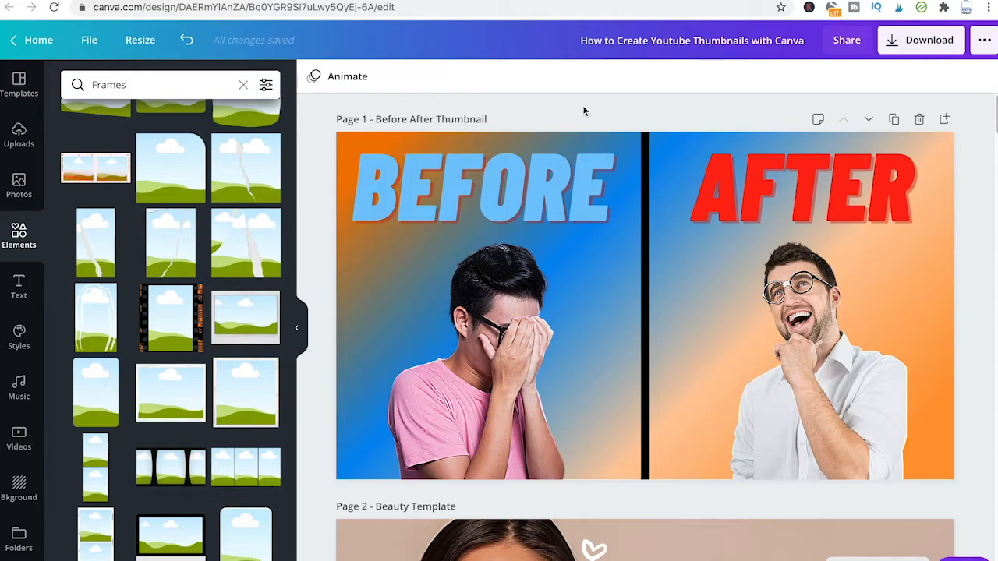
scroll(566, 265, "down", 1)
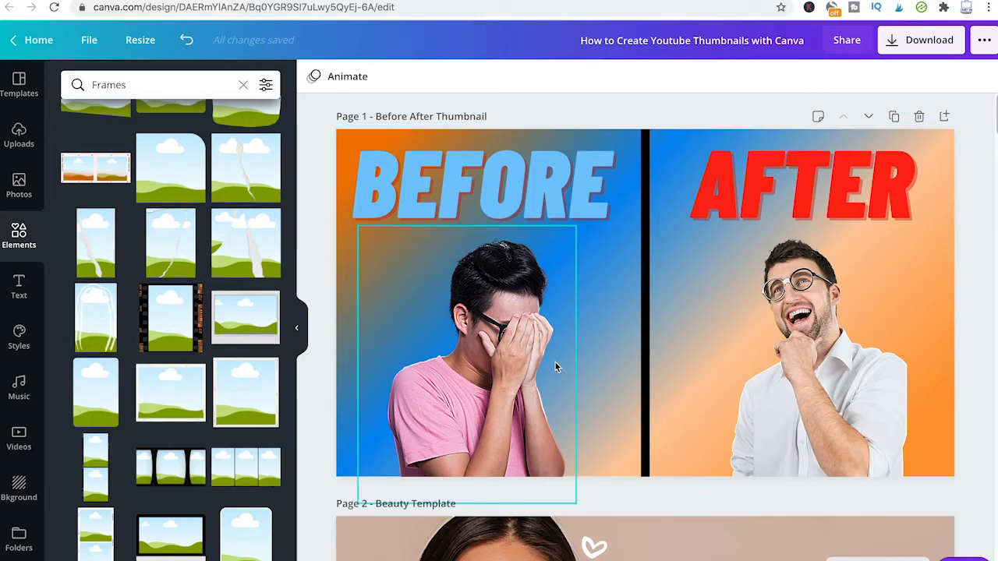
left_click(30, 187)
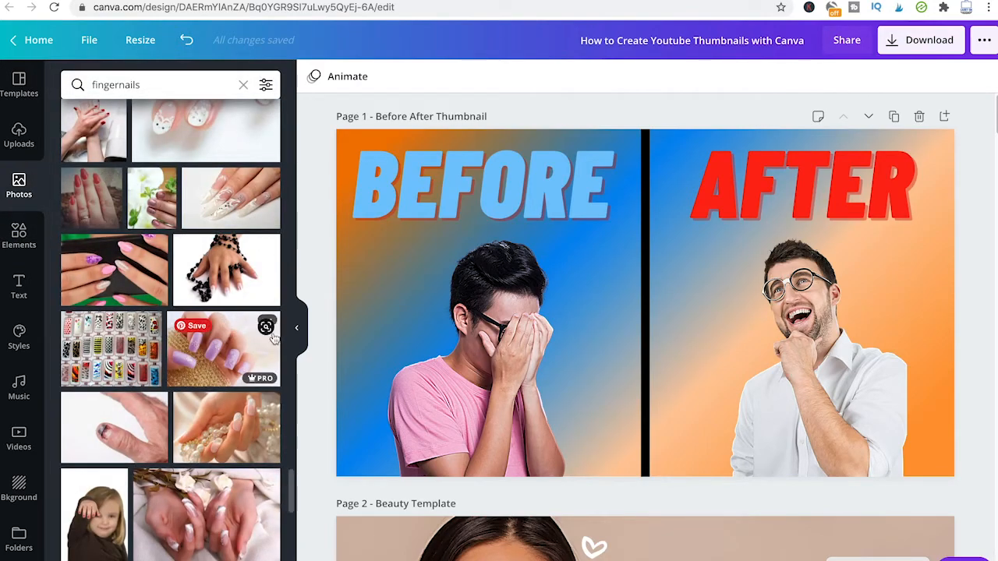
scroll(226, 265, "down", 1)
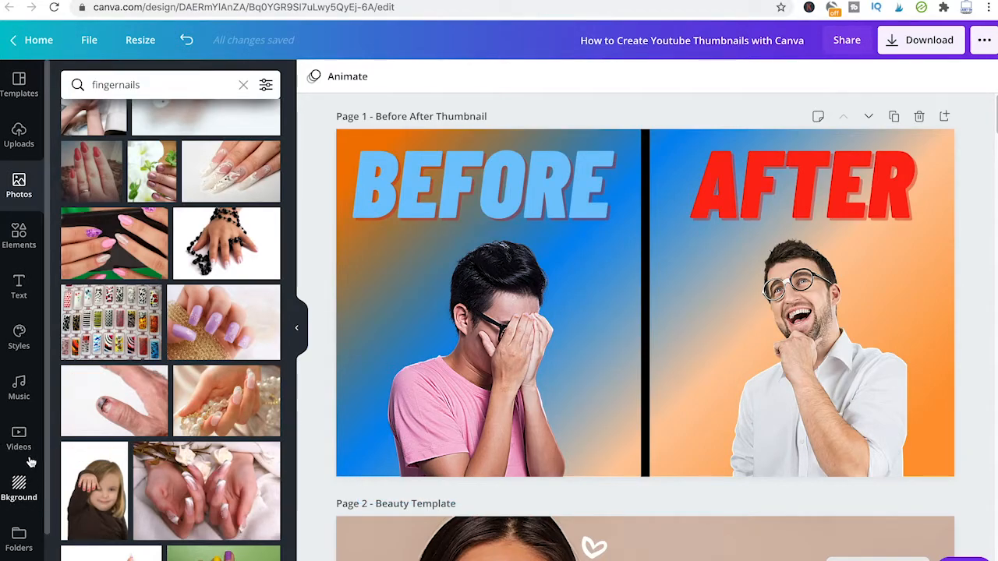
left_click(20, 490)
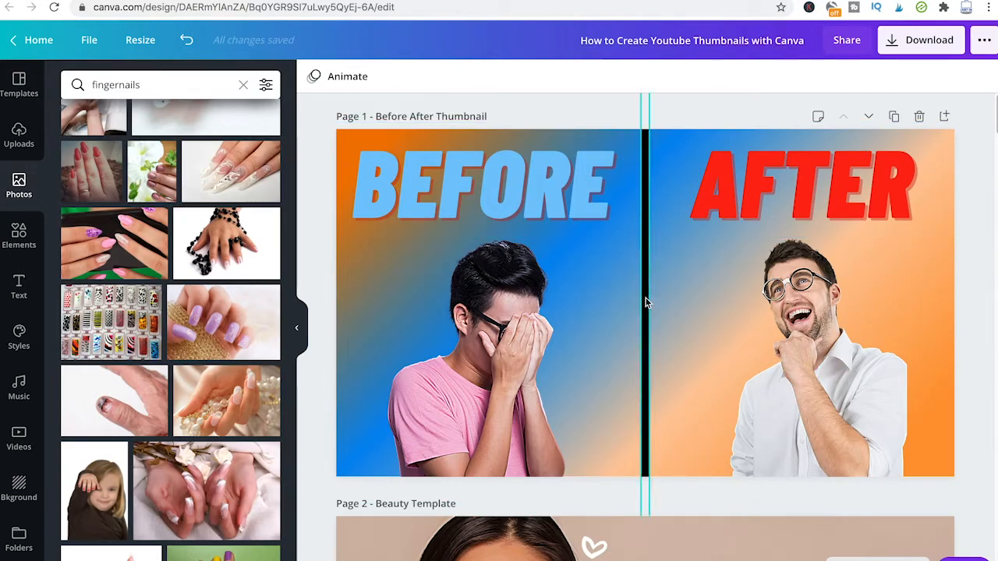
Step: Search the elements library for "line"
left_click(18, 236)
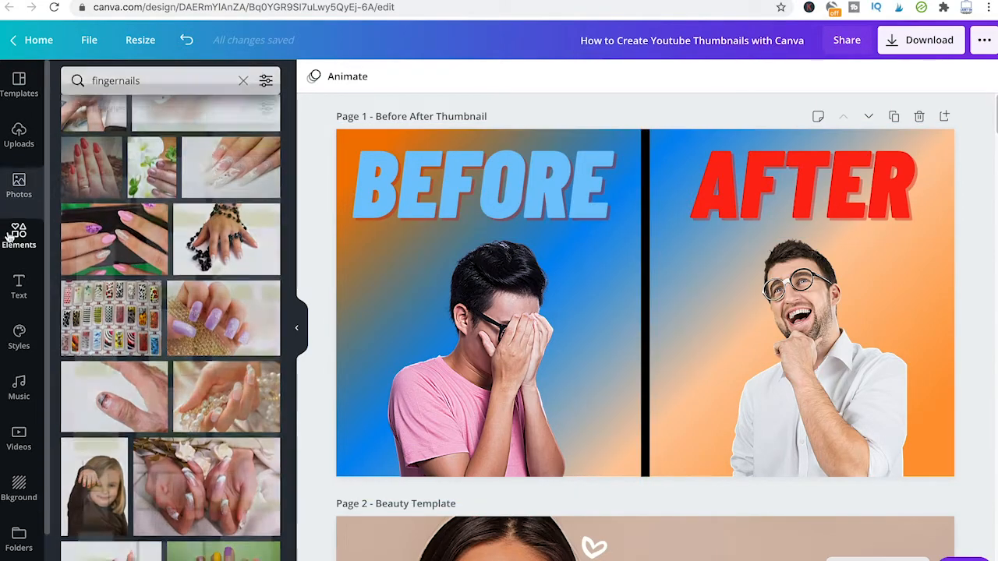
left_click(156, 84)
key("ctrl+a")
key("BackSpace")
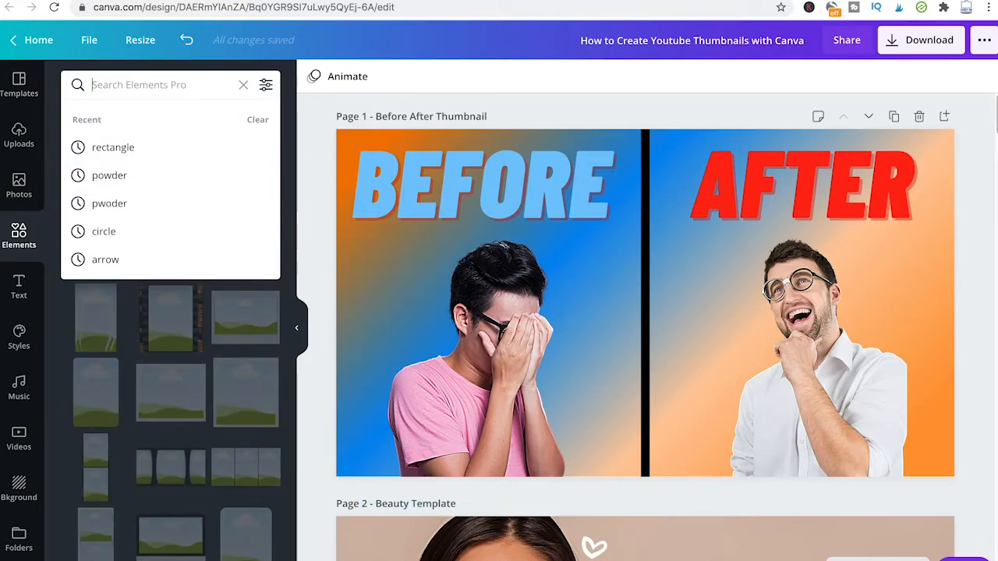
type("li")
key("BackSpace")
type("ine")
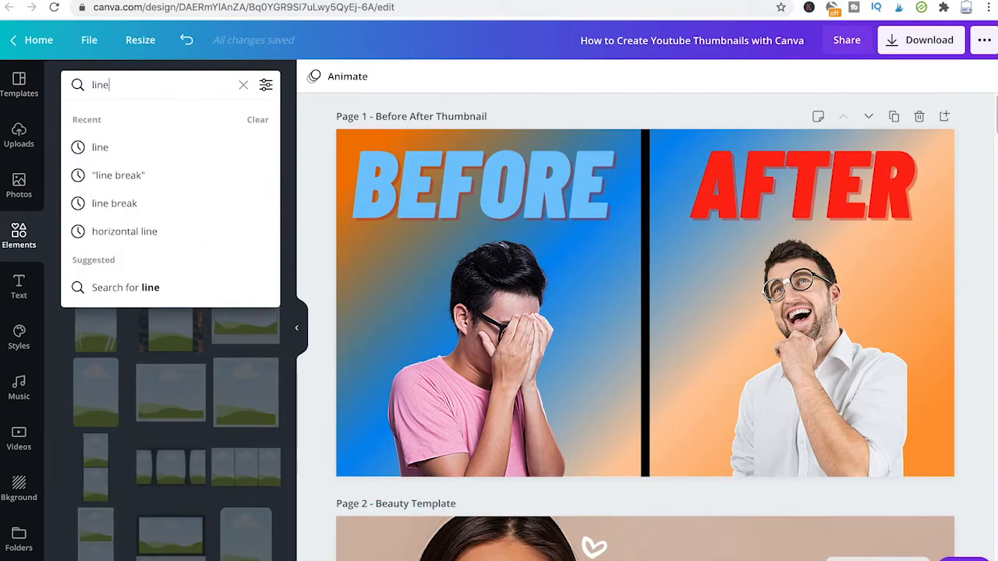
key("Return")
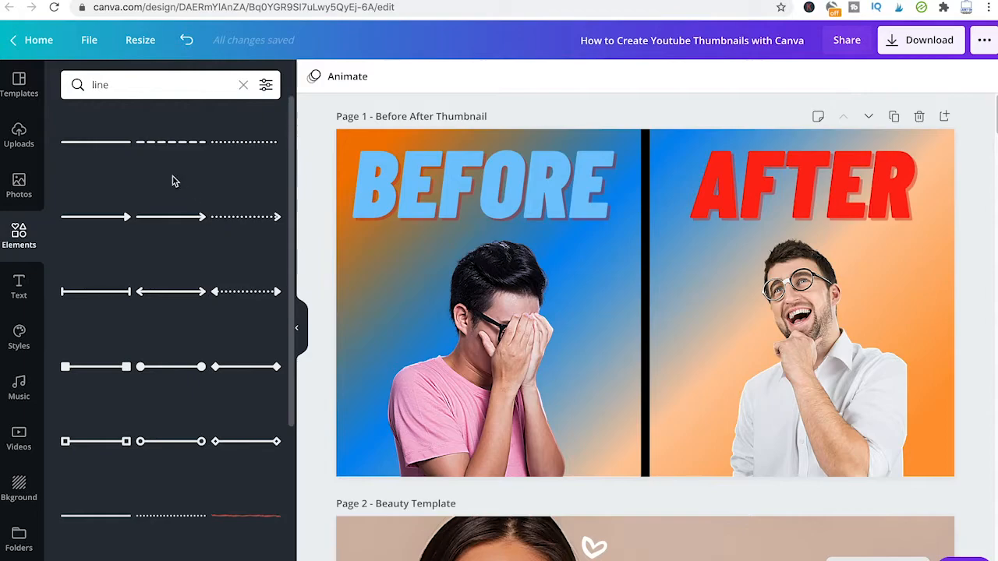
Step: Try a solid line rotated to vertical beside the centre divider on the Before After Thumbnail page, and remove it
left_click_drag(109, 150, 453, 304)
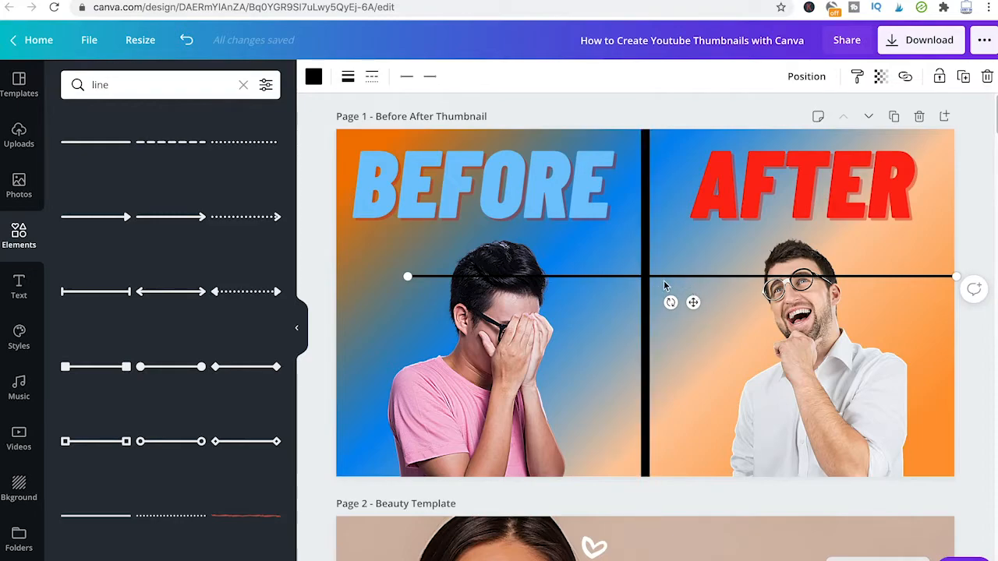
left_click_drag(670, 303, 810, 345)
left_click_drag(834, 351, 799, 283)
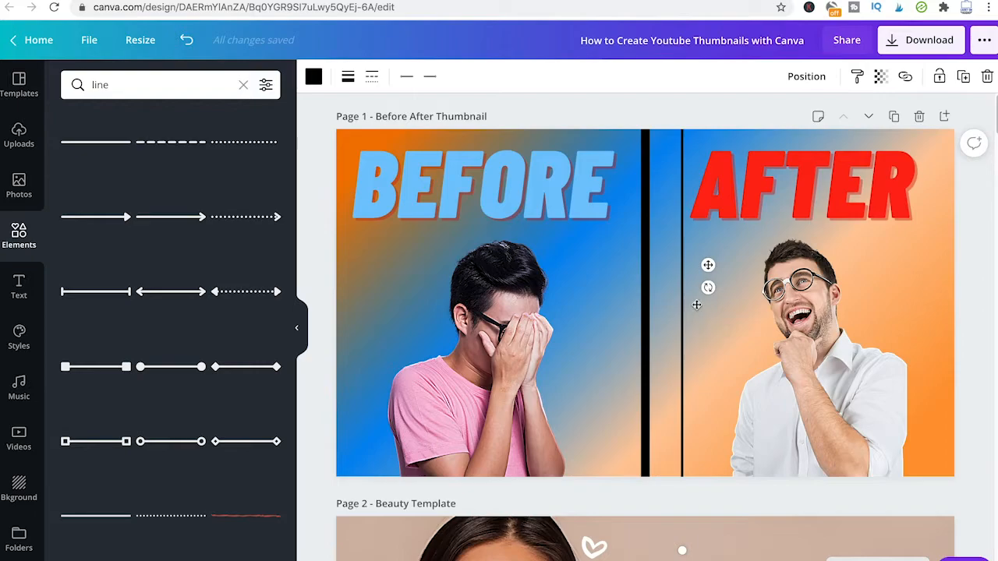
key("ctrl+z")
key("Delete")
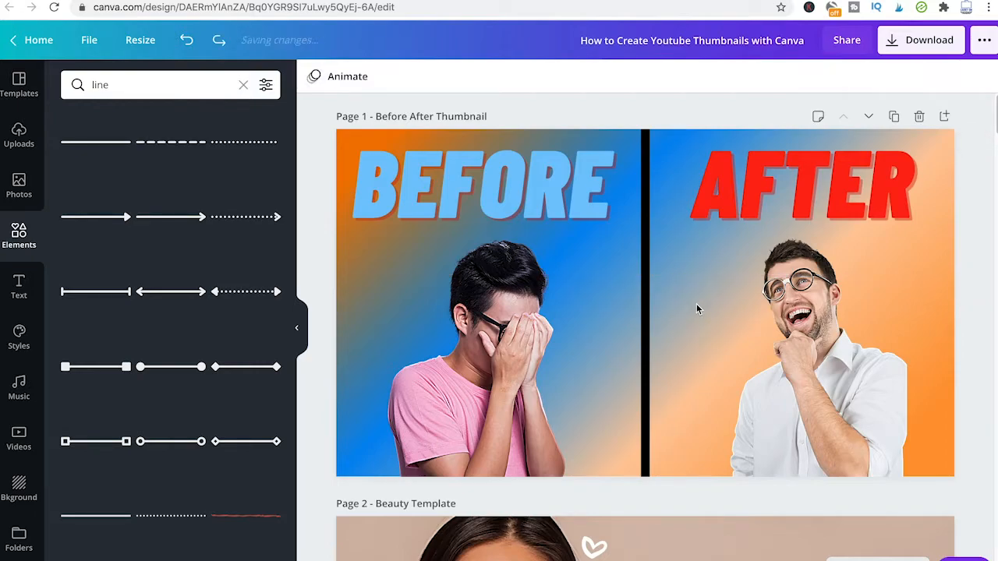
Step: Search the templates for "youtube thumbnail" and browse the available designs, with the Beauty Template page in view
scroll(702, 300, "down", 1)
scroll(702, 293, "up", 1)
scroll(693, 283, "down", 2)
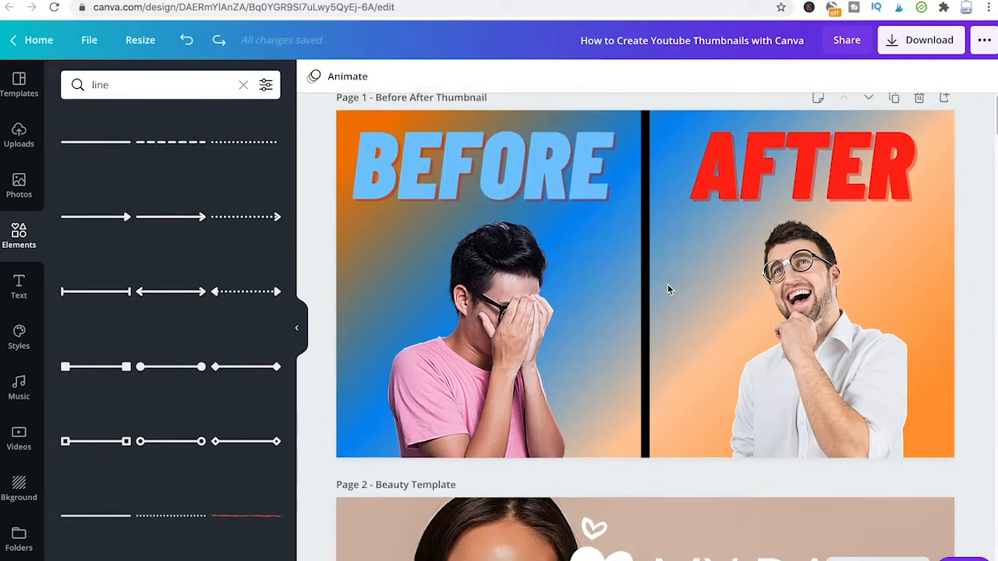
scroll(689, 234, "down", 5)
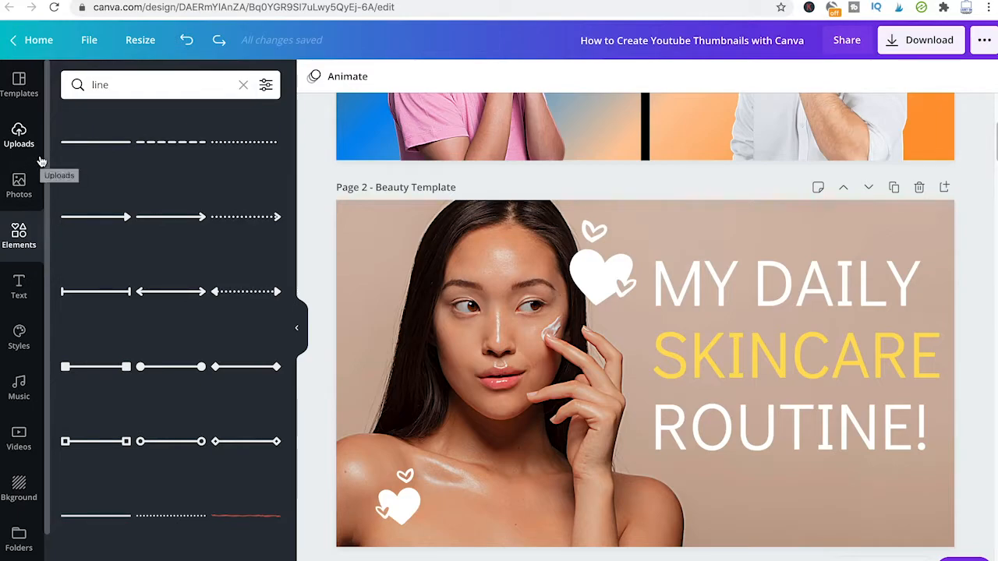
left_click(22, 84)
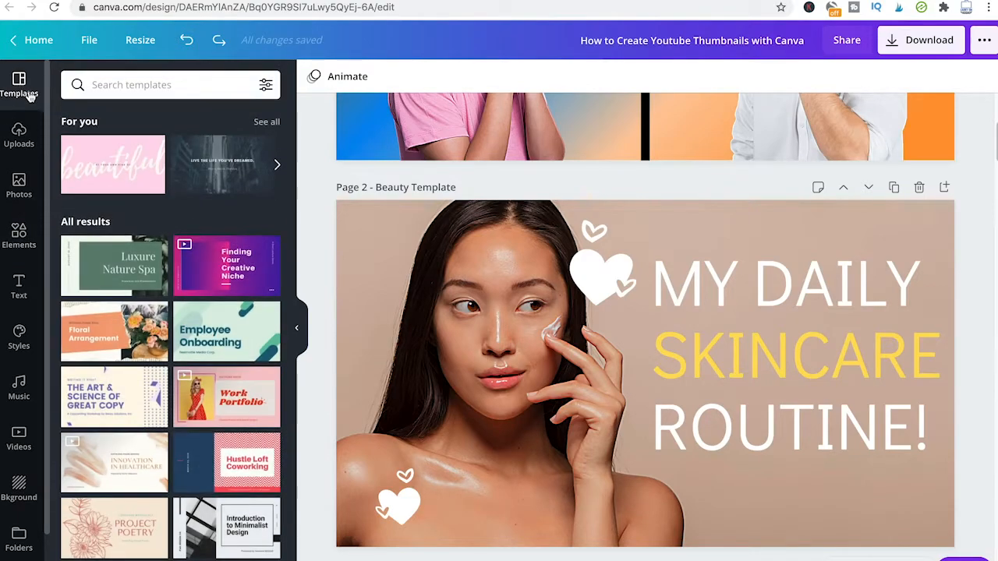
left_click(133, 84)
type("youtube thumbnail")
key("Return")
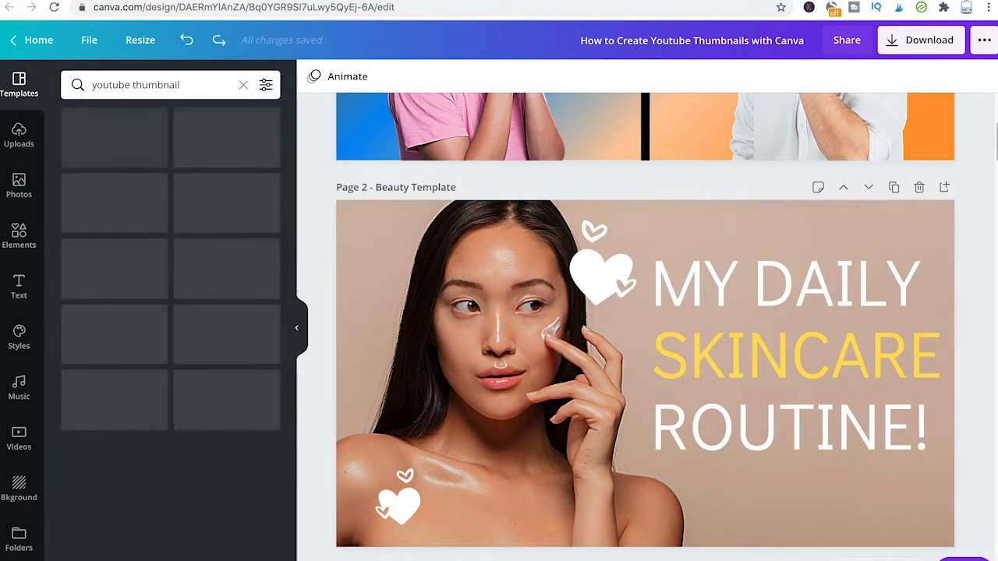
scroll(179, 230, "down", 15)
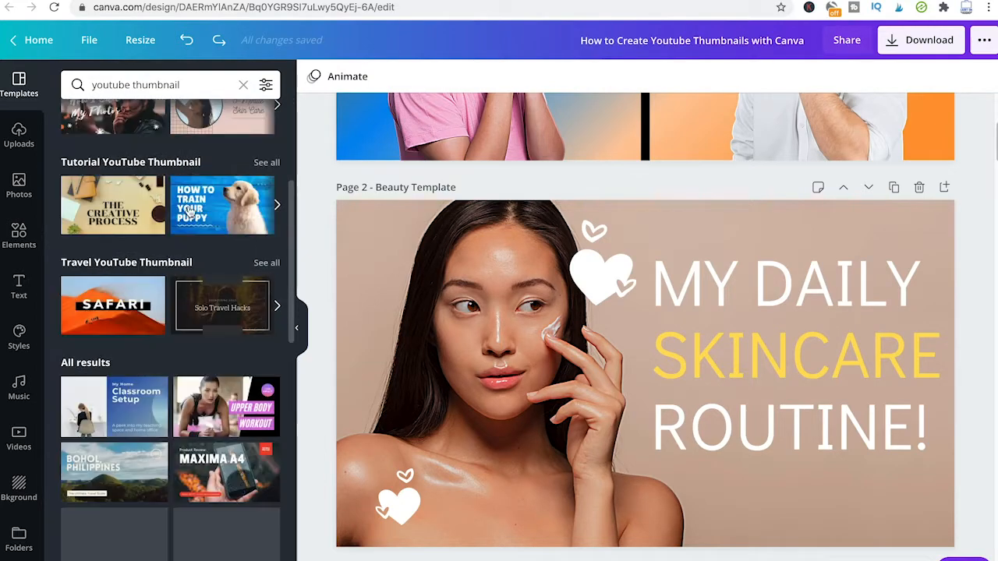
scroll(193, 201, "down", 5)
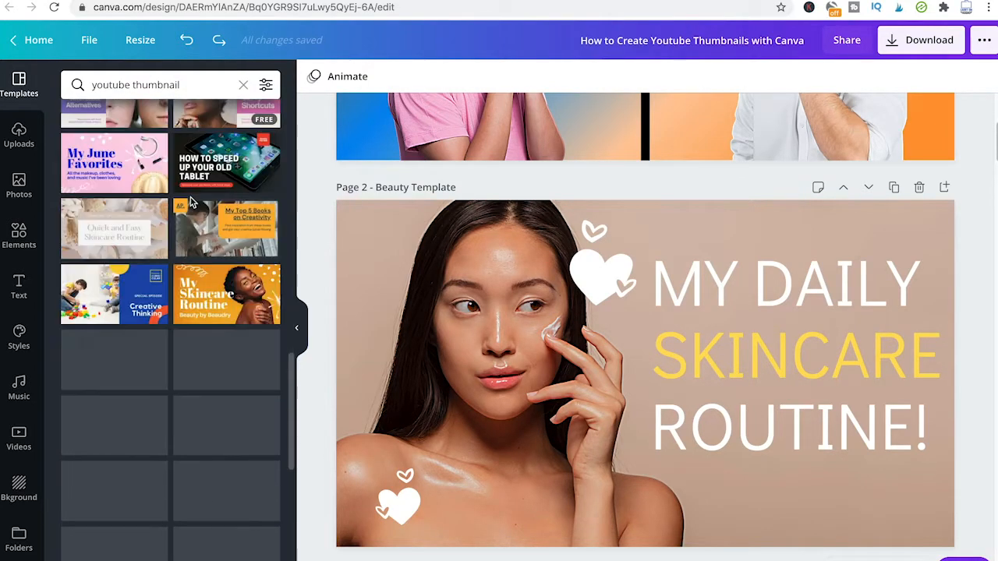
scroll(193, 201, "up", 4)
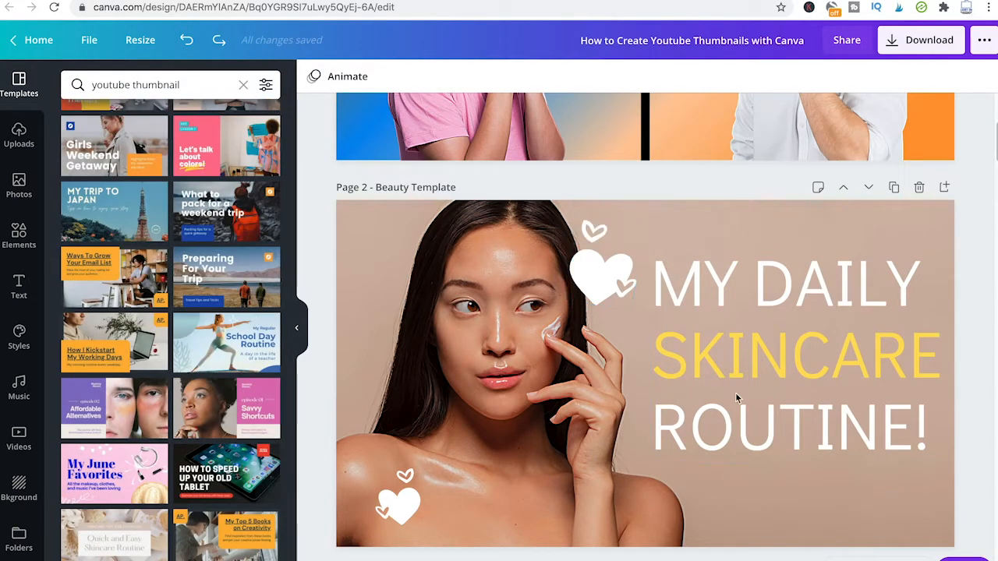
Step: Clear the Beauty Template page by deleting the photo, the hearts and all of the skincare text
left_click(728, 318)
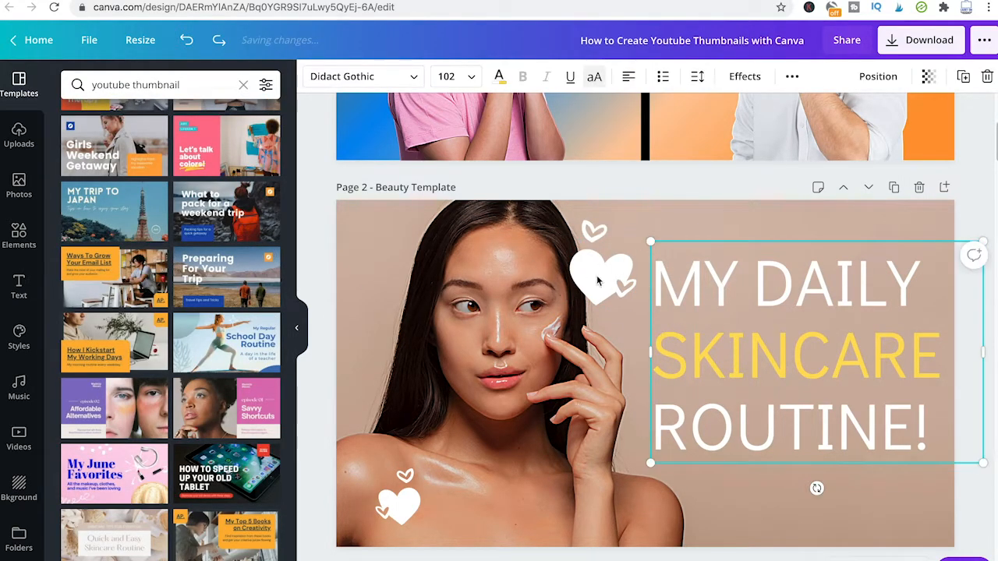
left_click(633, 327)
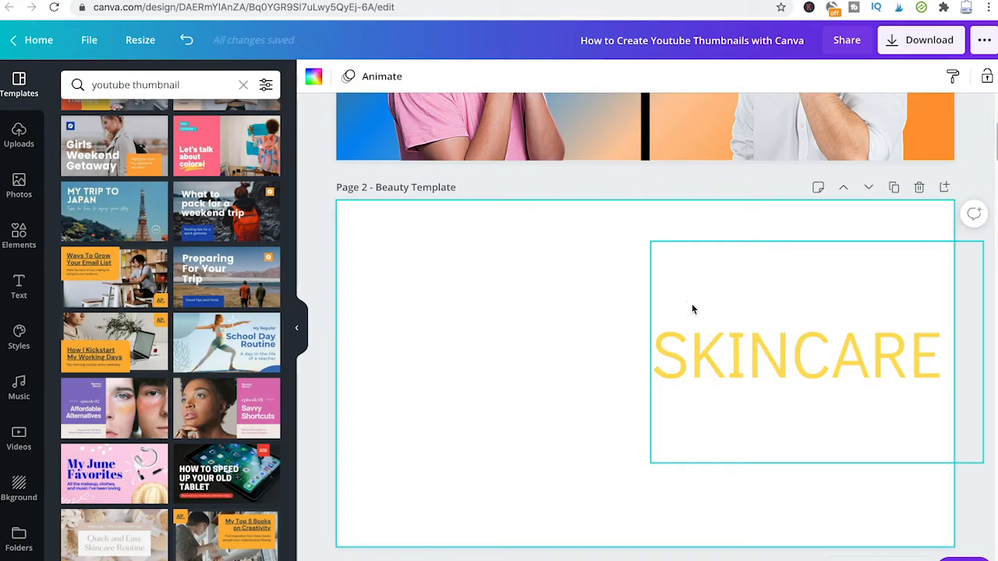
left_click(708, 350)
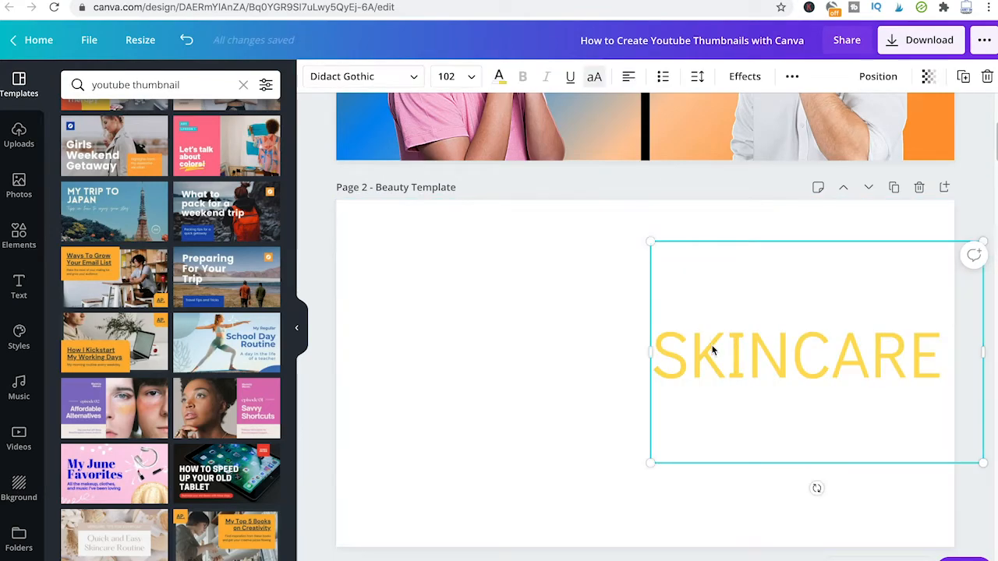
key("BackSpace")
key("BackSpace")
left_click(715, 381)
key("BackSpace")
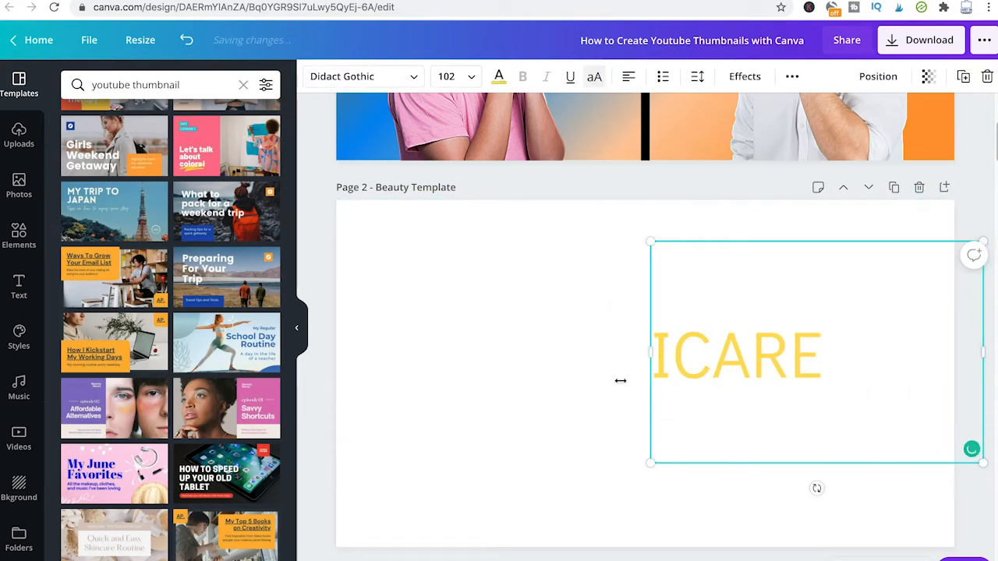
left_click(639, 377)
left_click(688, 357)
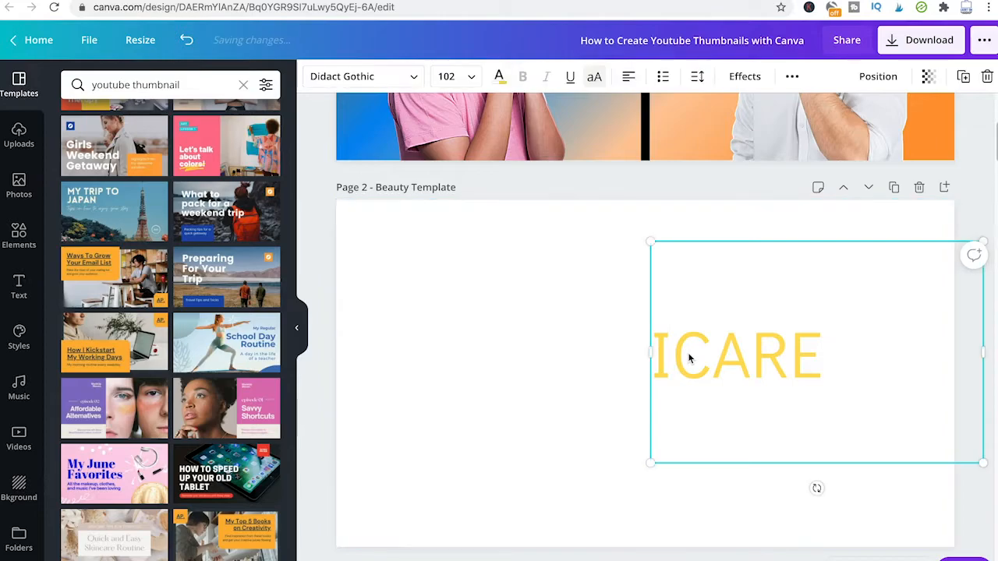
key("Delete")
left_click_drag(377, 225, 835, 460)
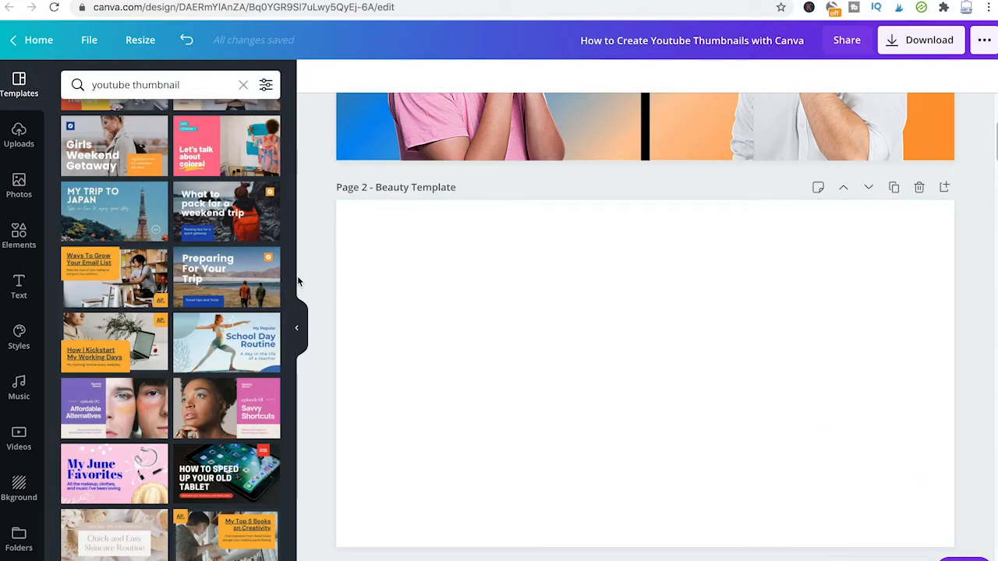
Step: Find the "Easy Morning Makeup Tutorial" template among the results and apply it to the Beauty Template page
scroll(185, 258, "down", 5)
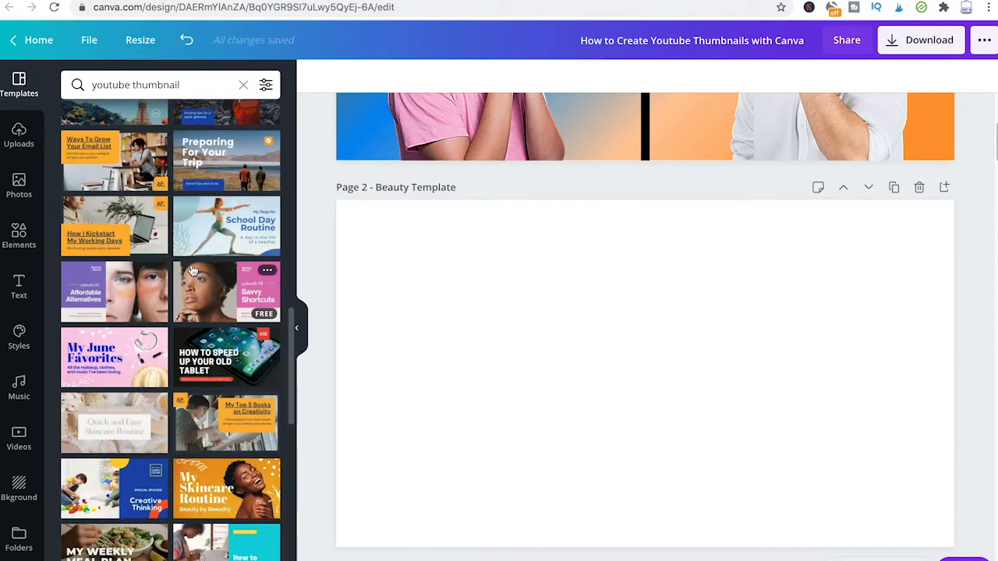
scroll(219, 389, "down", 3)
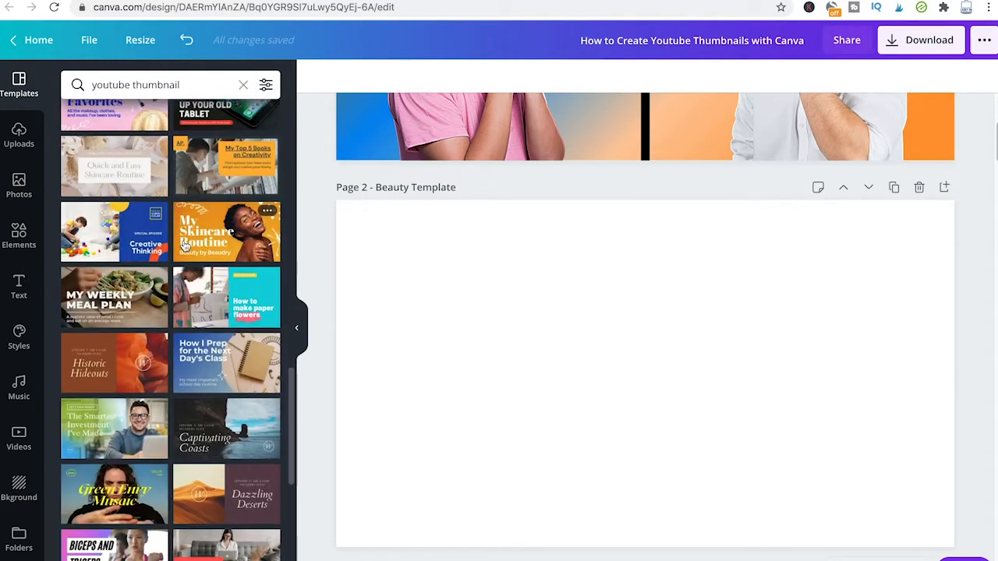
scroll(219, 388, "down", 1)
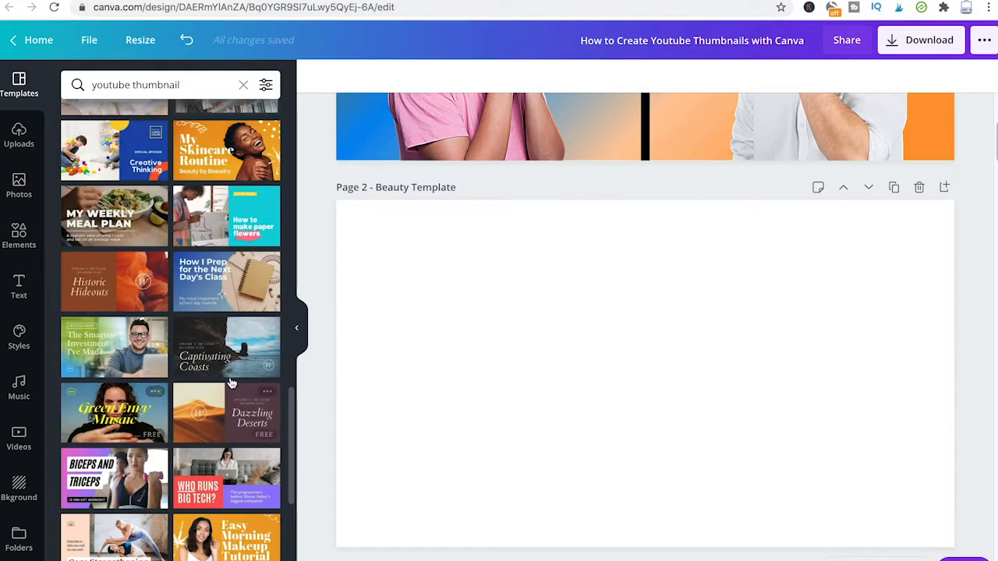
scroll(173, 356, "down", 1)
scroll(173, 356, "down", 3)
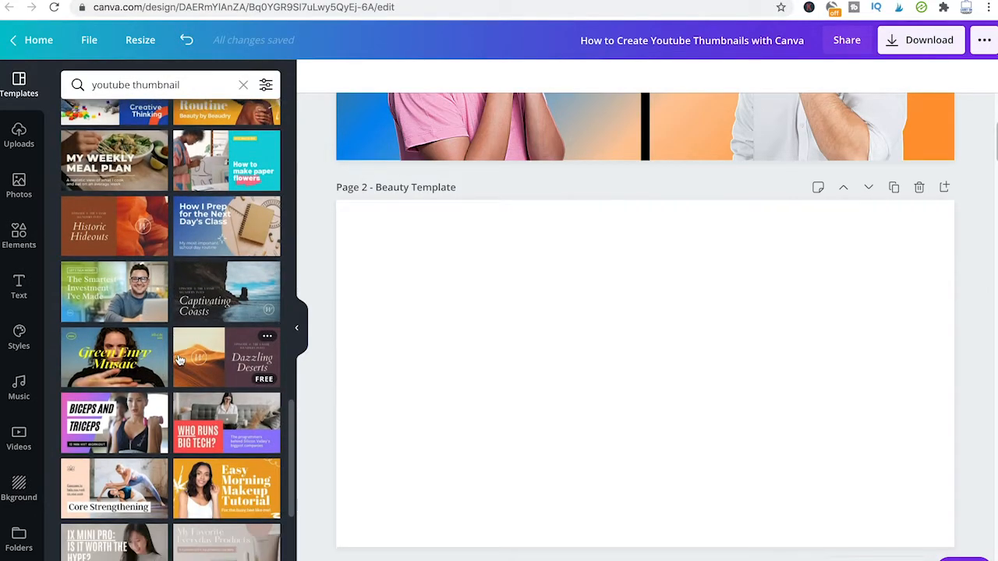
left_click_drag(226, 390, 398, 306)
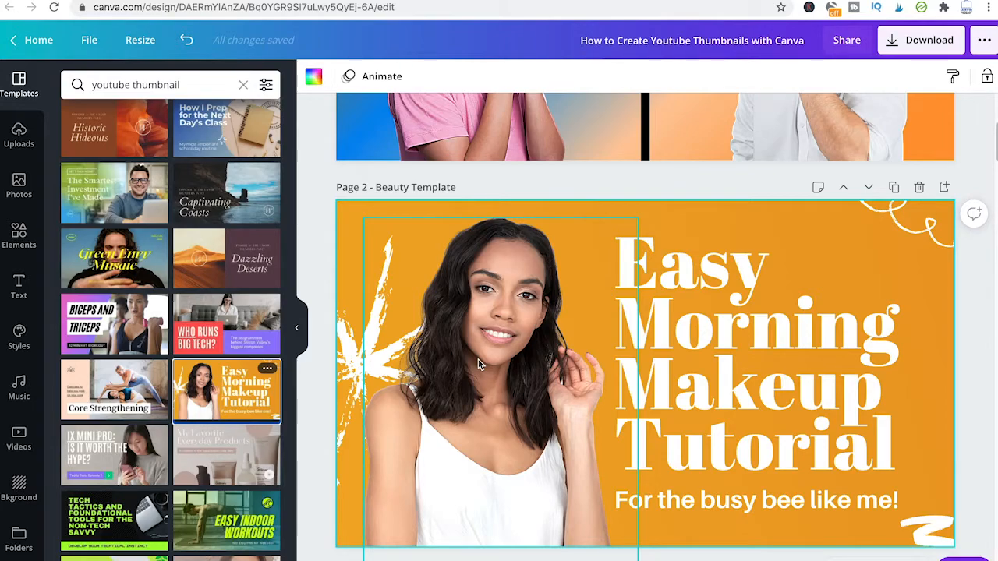
Step: Shift the woman's photo slightly left and down, and replace the large heading with "Makeup for Beginners"
mouse_move(483, 342)
left_mouse_down()
mouse_move(468, 411)
mouse_move(472, 338)
left_mouse_up()
left_click(661, 298)
left_click(661, 298)
left_click_drag(628, 261, 889, 442)
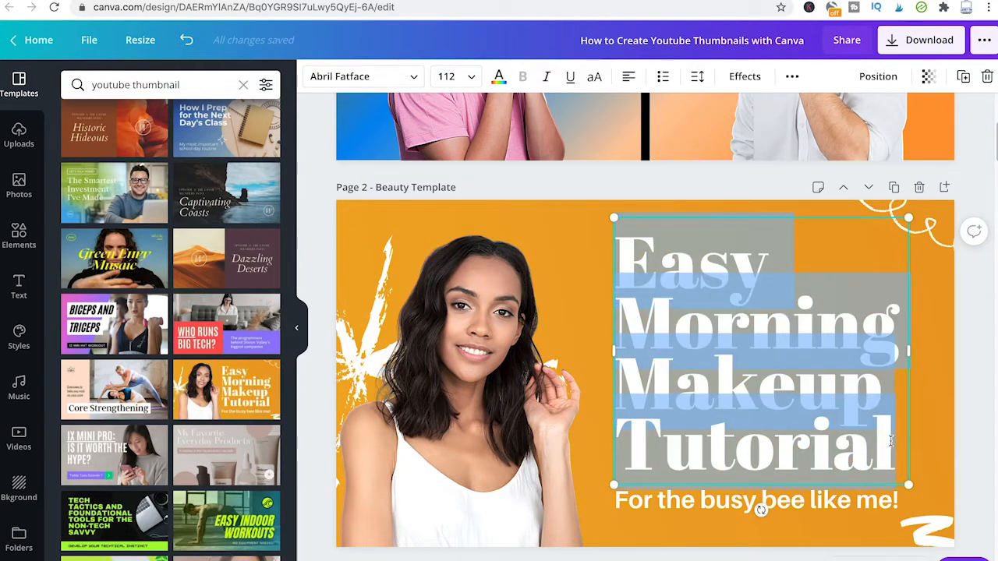
type("Makeup")
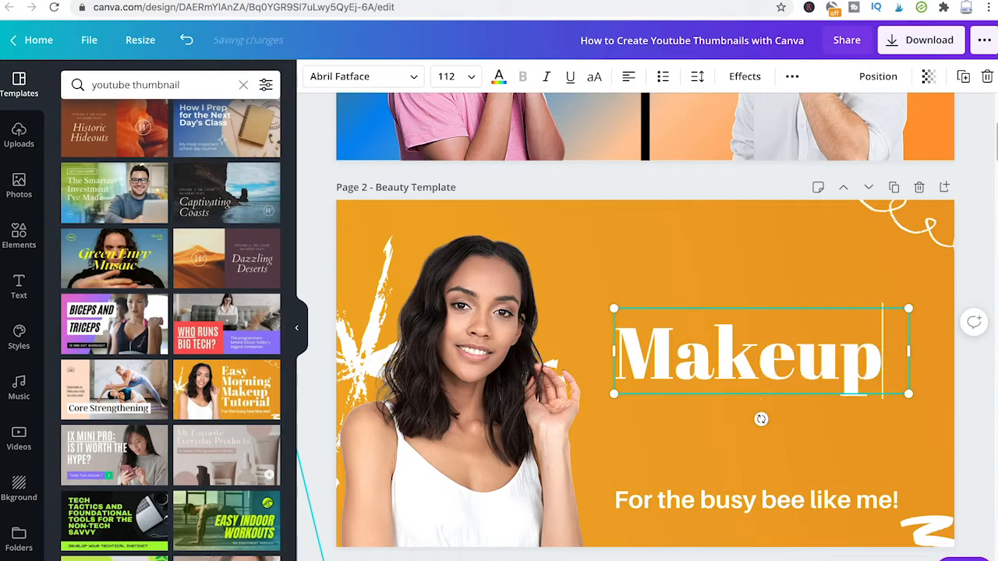
type(" for B")
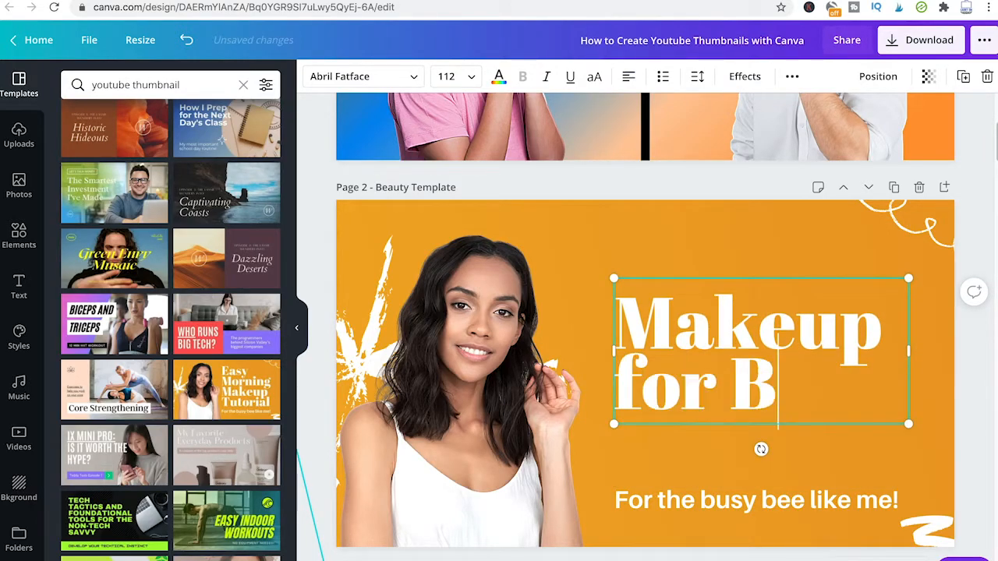
type("eginners")
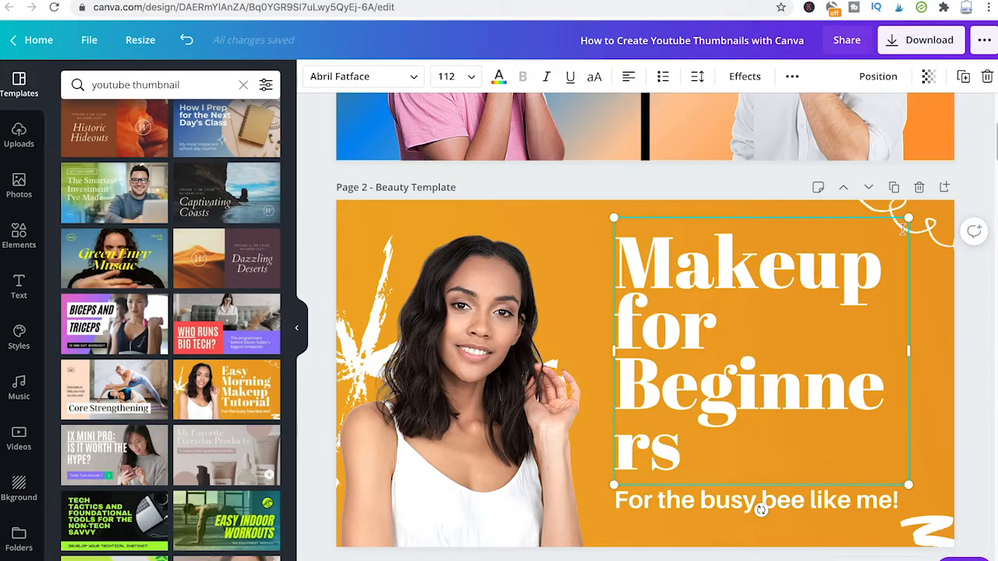
Step: Scale the heading down to size 81.1, widen its text box so "Beginners" fits on one line, and position it beside the woman
left_click_drag(906, 218, 828, 292)
left_click(883, 351)
left_click(779, 376)
left_click_drag(825, 384, 903, 361)
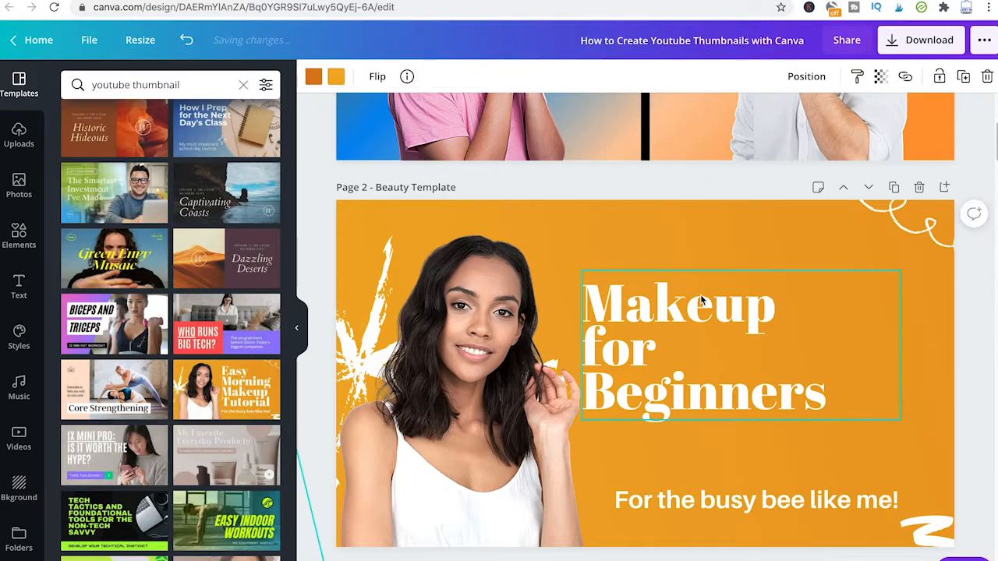
left_click_drag(697, 297, 737, 279)
Step: Delete the white squiggle in the page's upper-right corner and move the white brush graphic behind the woman upward
left_click(901, 205)
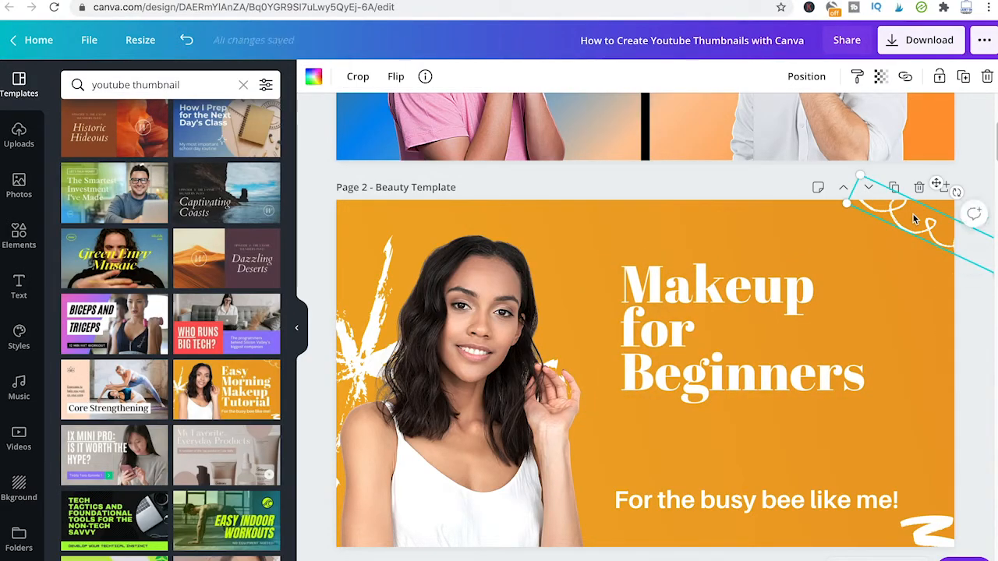
key("Delete")
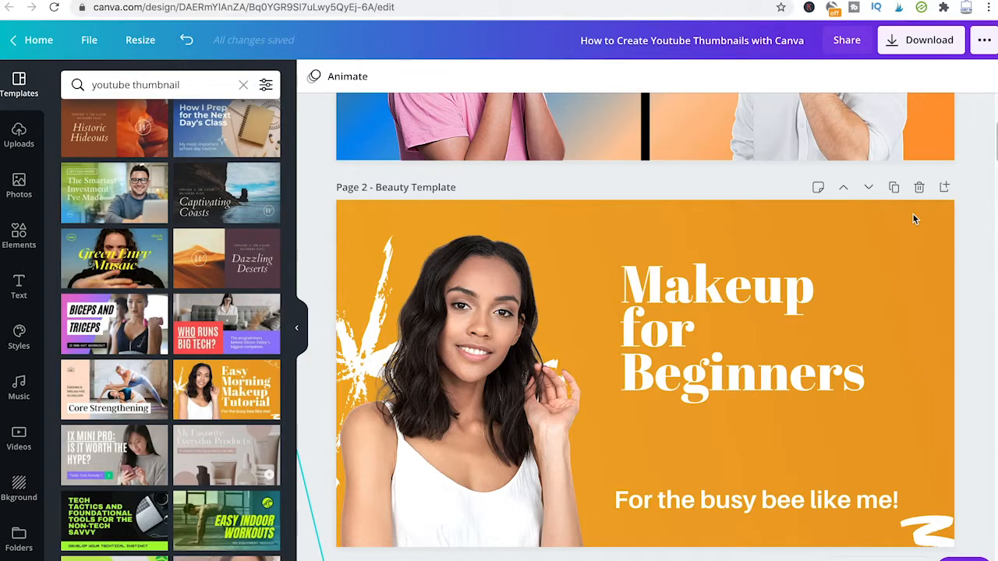
left_click(719, 498)
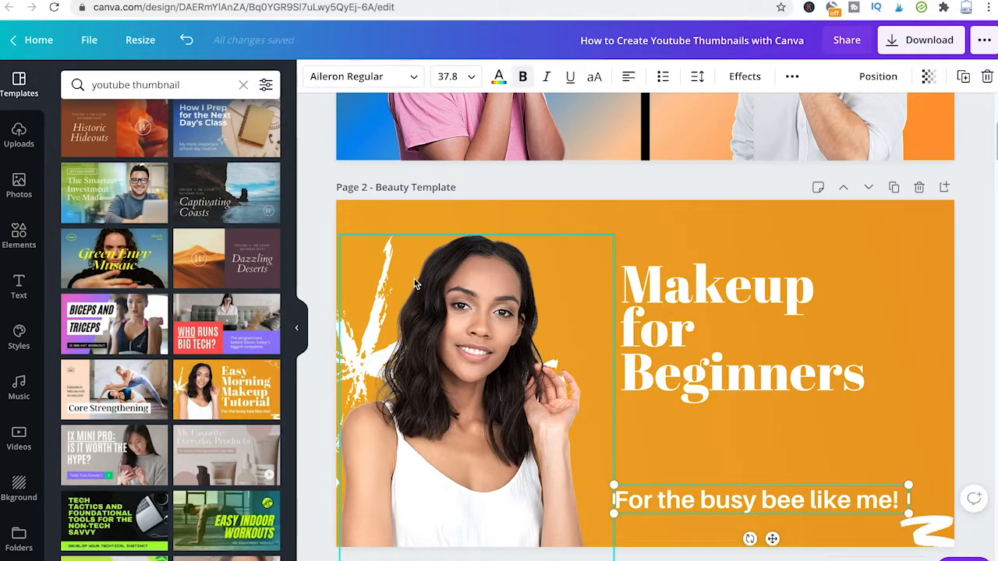
left_click(377, 294)
left_click(368, 319)
left_click_drag(368, 319, 372, 279)
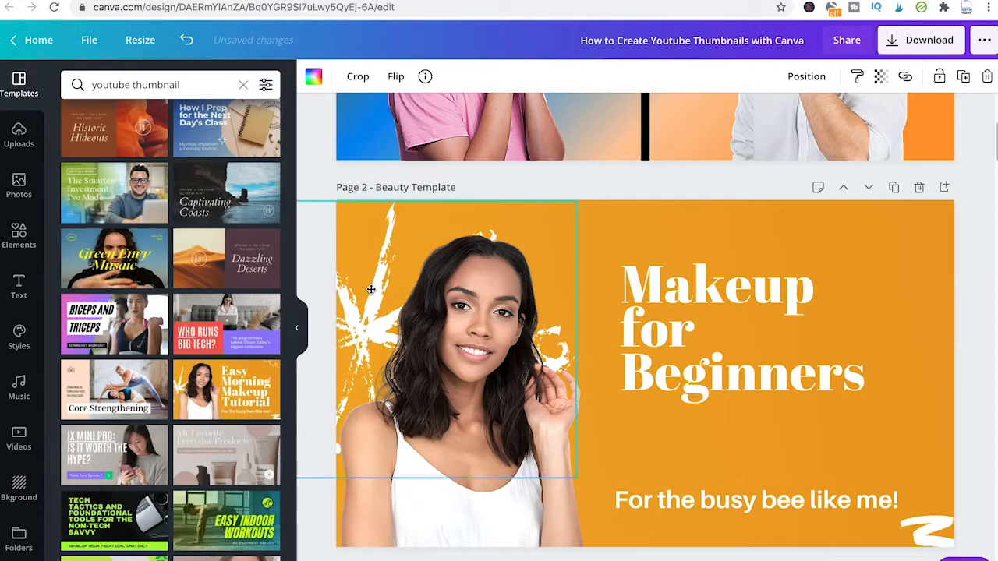
left_click(786, 499)
scroll(776, 468, "down", 1)
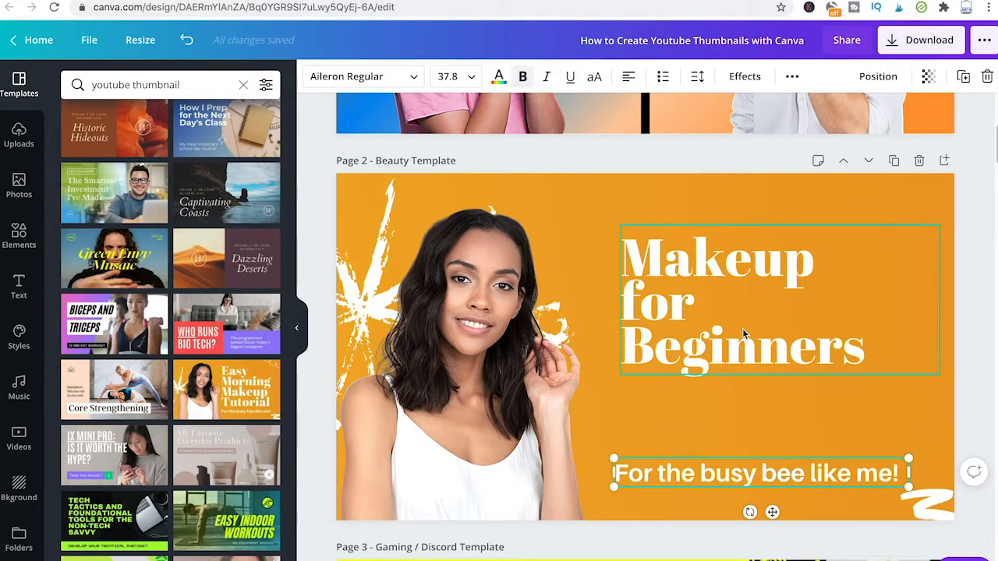
scroll(734, 311, "down", 2)
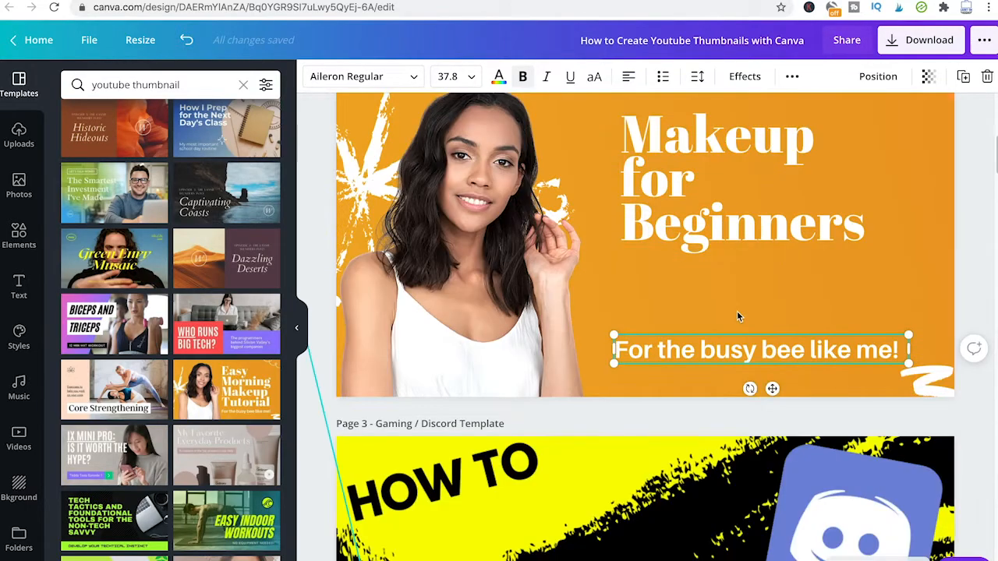
left_click(669, 268)
scroll(669, 268, "up", 2)
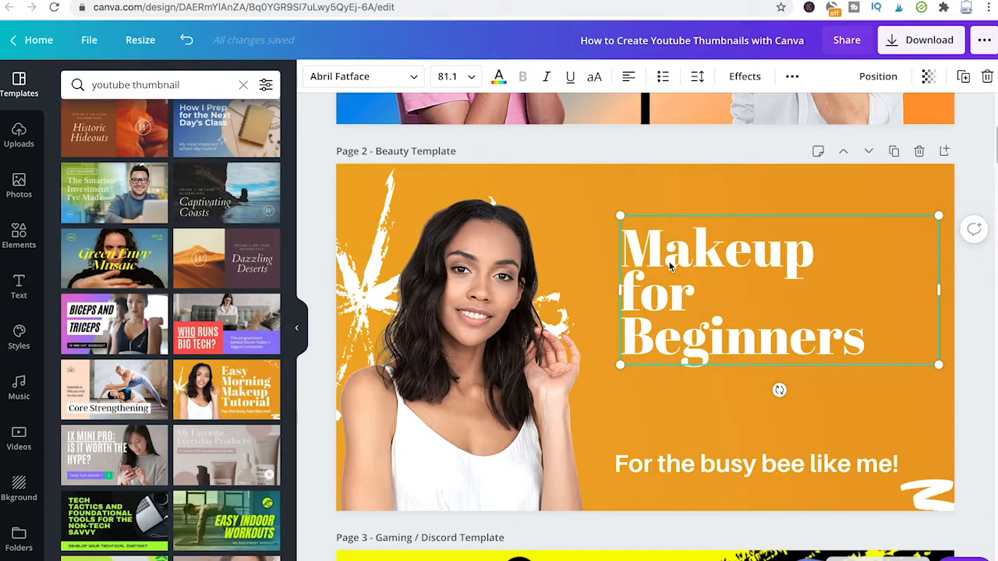
Step: Delete the woman's photo, heading, subtitle and white decorations from the page, leaving only the orange background
left_click(598, 211)
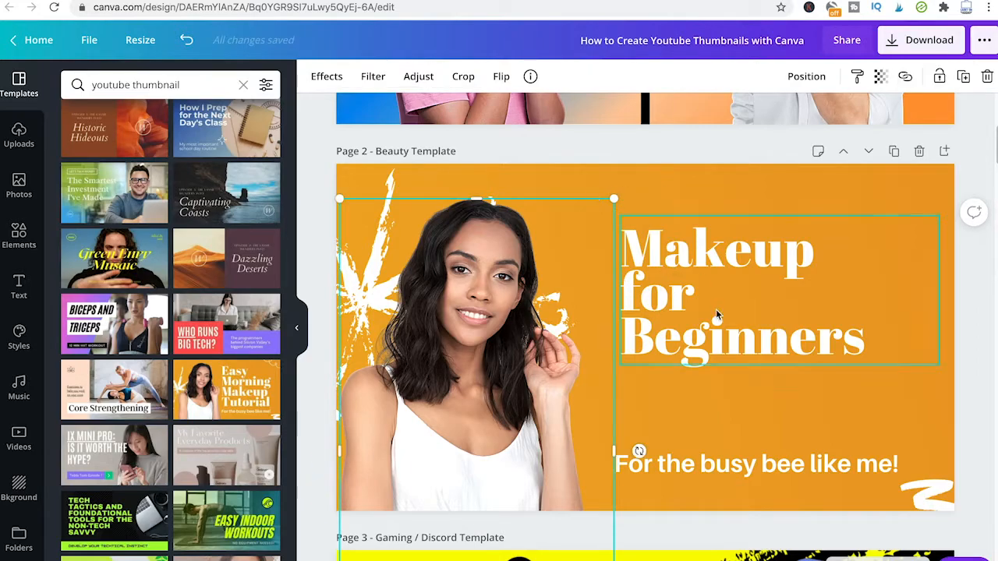
left_click(716, 309, "shift")
key("Delete")
left_click(667, 460)
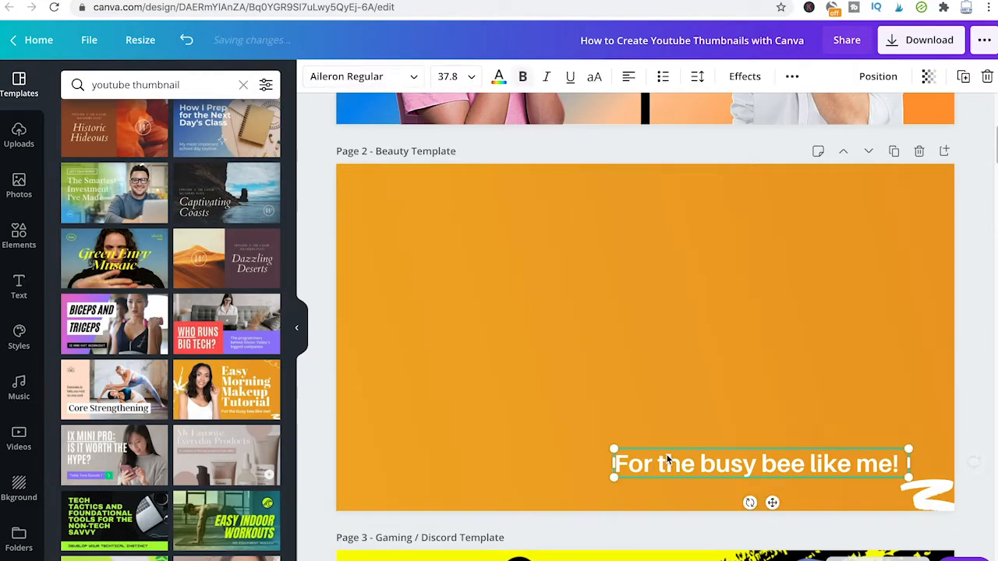
key("Delete")
left_click(940, 500)
key("Delete")
Step: Apply the "Captivating Coasts" template to the Beauty Template page and move its title to the page's upper-left corner
scroll(172, 358, "up", 1)
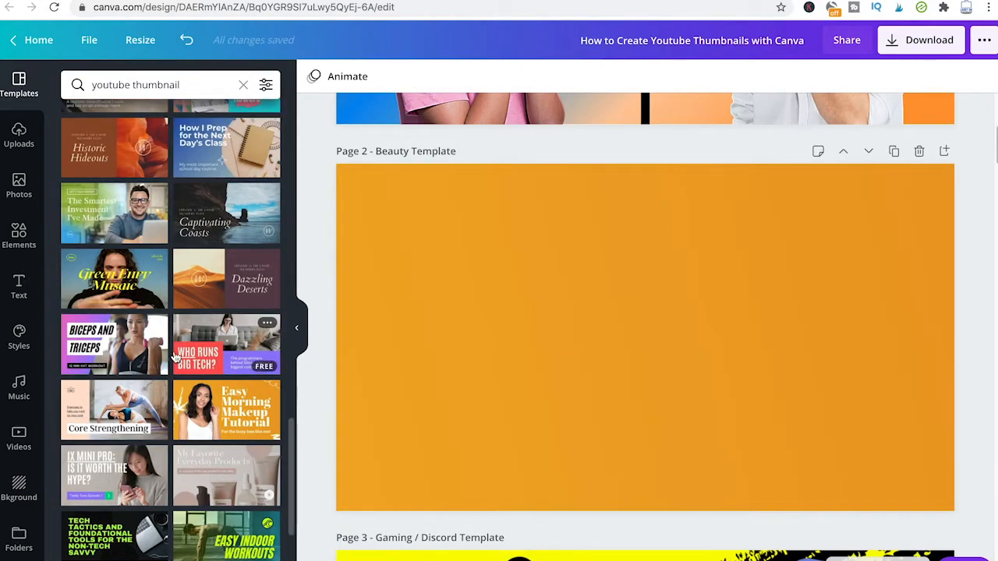
left_click(223, 227)
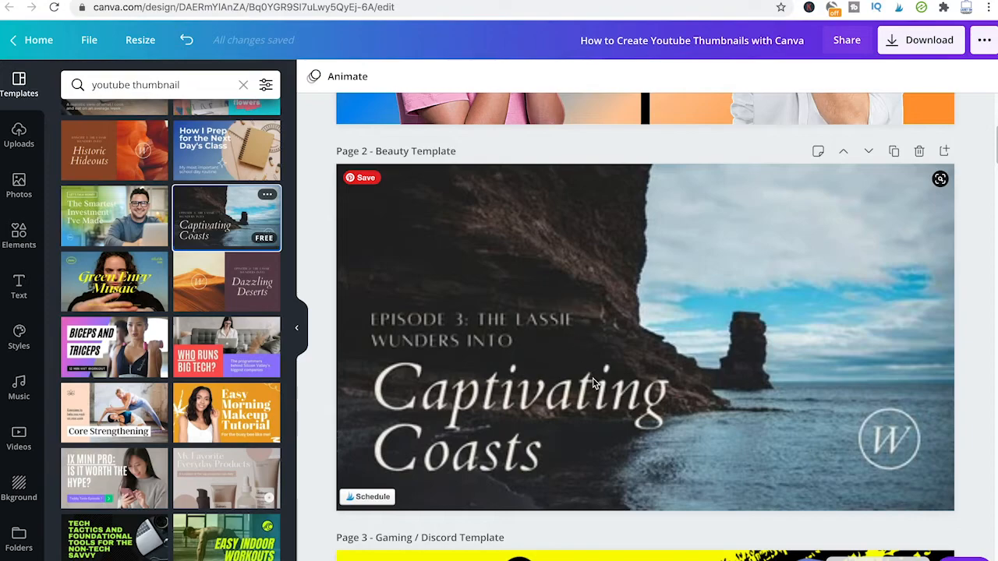
left_click(592, 382)
left_click_drag(426, 431, 395, 247)
Step: Move the "Episode 3" subtitle below the title and enlarge it to size 45
left_click(454, 320)
left_click_drag(454, 320, 435, 359)
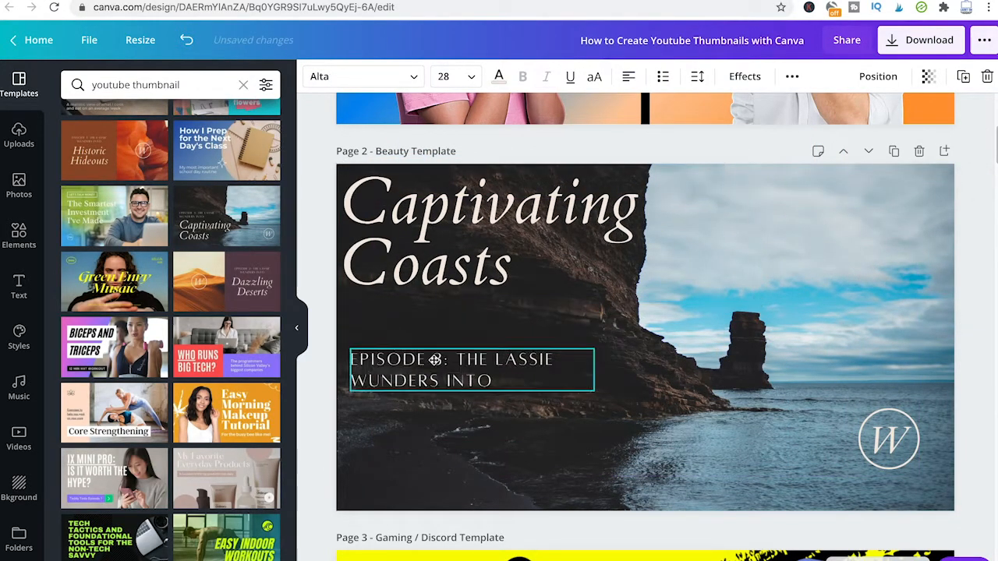
left_click_drag(592, 393, 658, 464)
left_click(659, 465)
Step: Change the colour of the whole "Episode 3" subtitle to red
left_click(534, 381)
left_click_drag(578, 400, 341, 363)
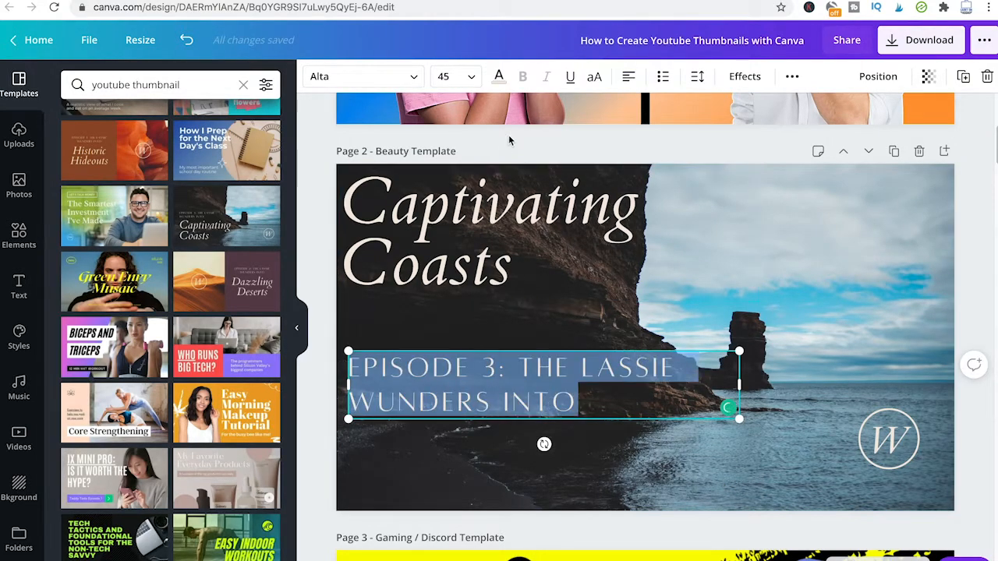
left_click(499, 76)
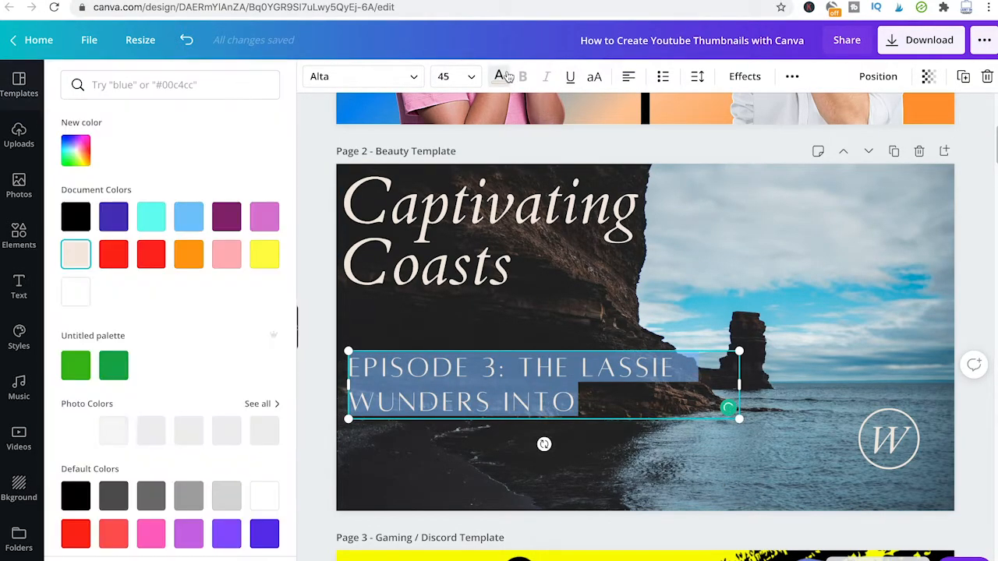
left_click(115, 254)
left_click(714, 298)
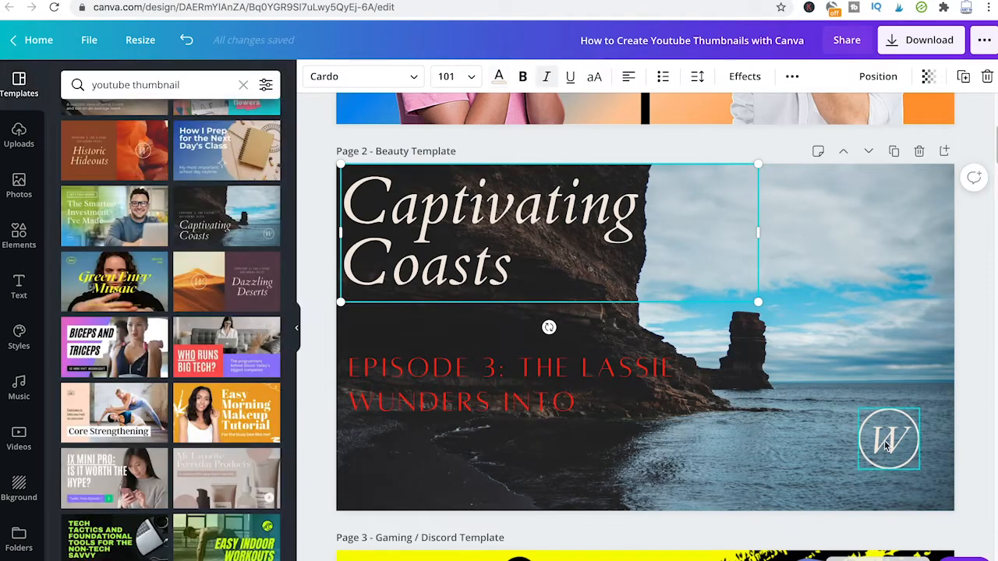
Step: Enlarge the circular W logo on the coast photo to more than twice its size, extending it up and left
left_click(886, 444)
left_click_drag(859, 408, 774, 326)
left_click(811, 247)
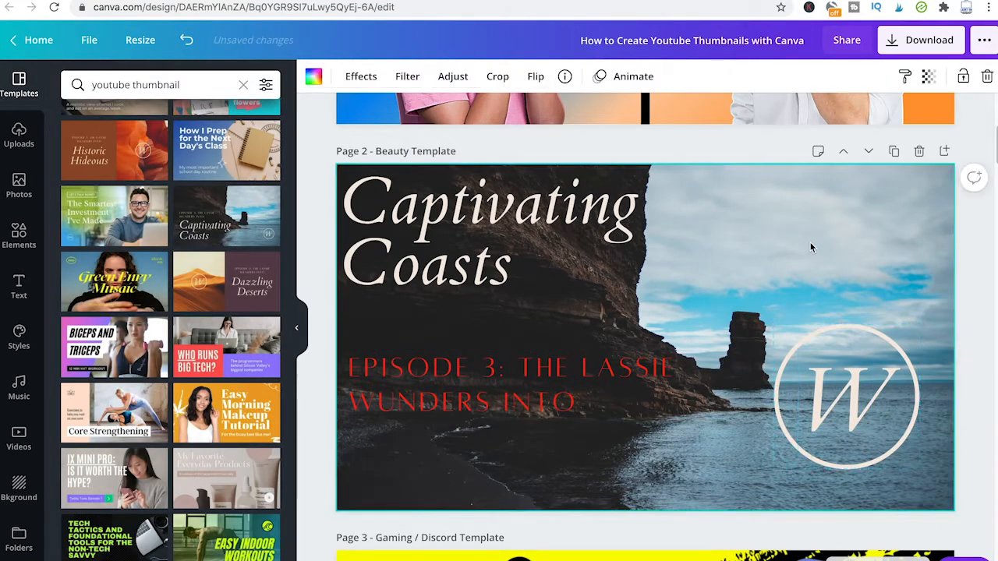
Step: Bring the Gaming / Discord Template page into view
left_click(740, 261)
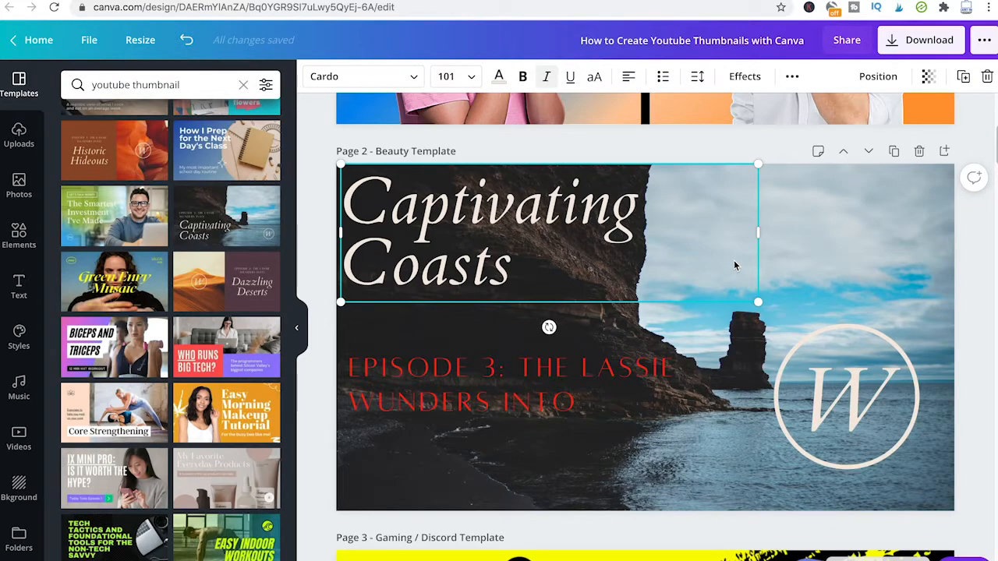
scroll(734, 265, "down", 5)
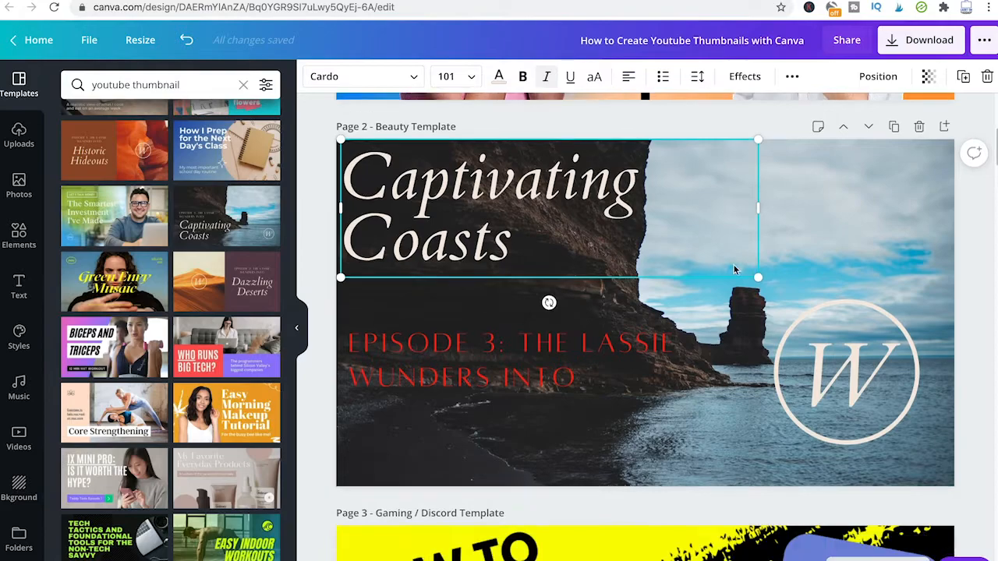
scroll(724, 244, "down", 1)
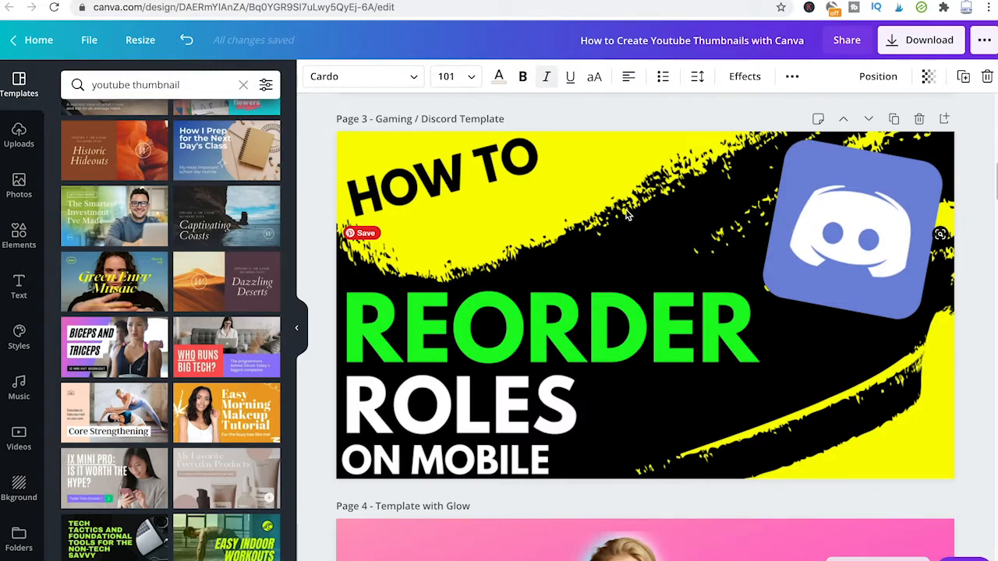
Step: Zoom the canvas out to 25% and 10% to check how the Gaming / Discord thumbnail reads at small size
left_click(650, 295)
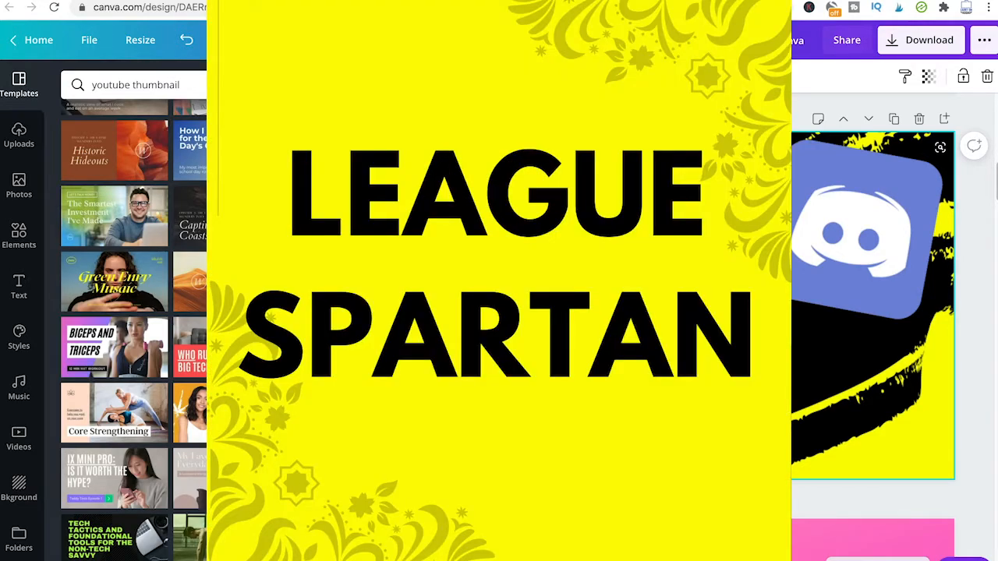
right_click(977, 409)
left_click(827, 349)
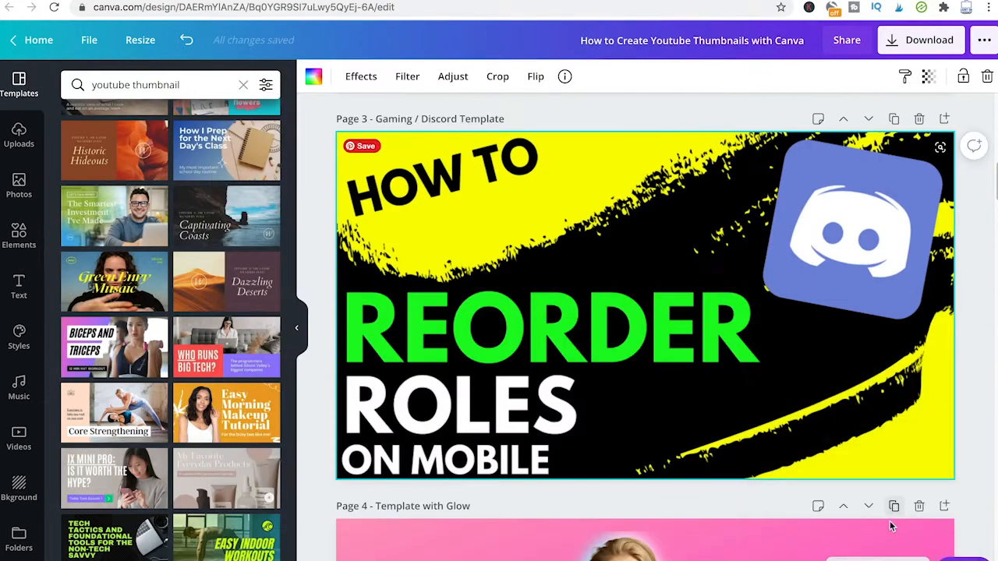
left_click(850, 558)
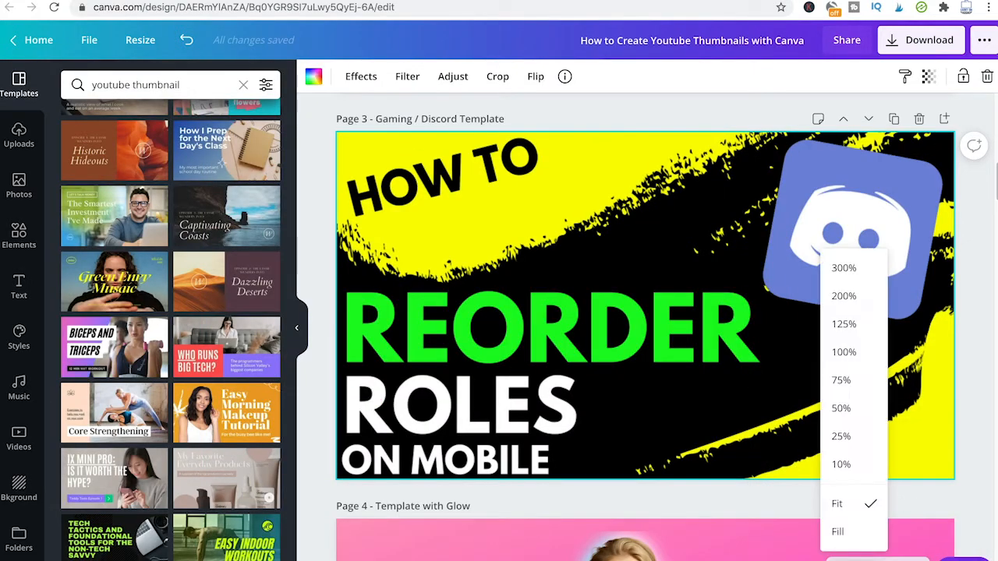
left_click(840, 438)
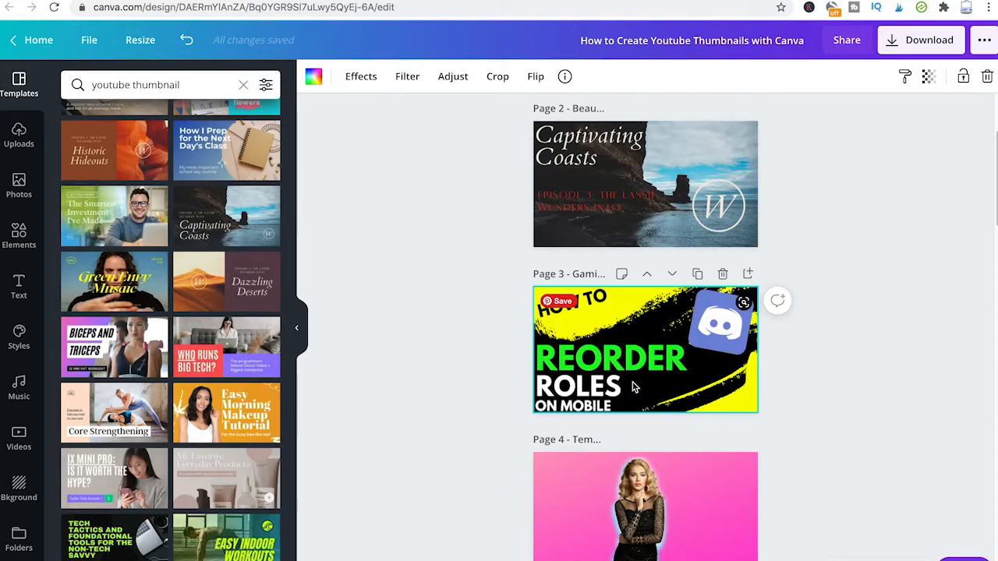
left_click(891, 555)
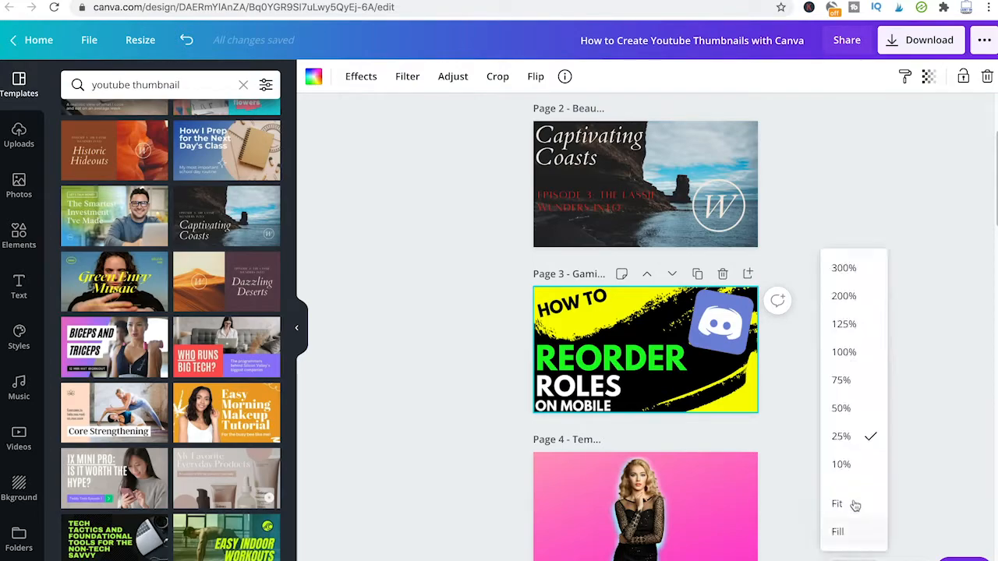
left_click(840, 463)
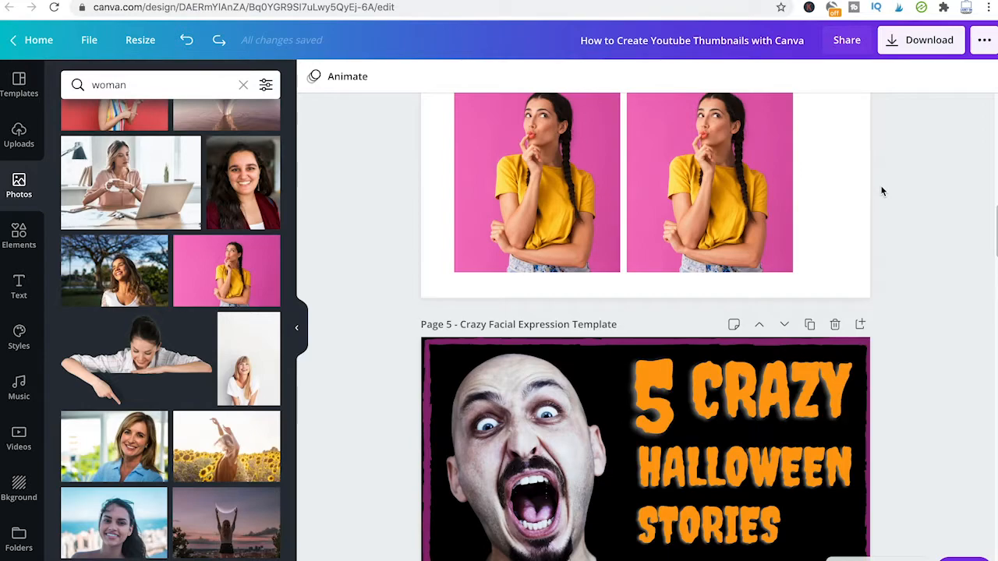
Step: Examine the Crazy Facial Expression, Another Beauty and Arrow template pages, including their titles, border and red arrow
scroll(917, 189, "down", 1)
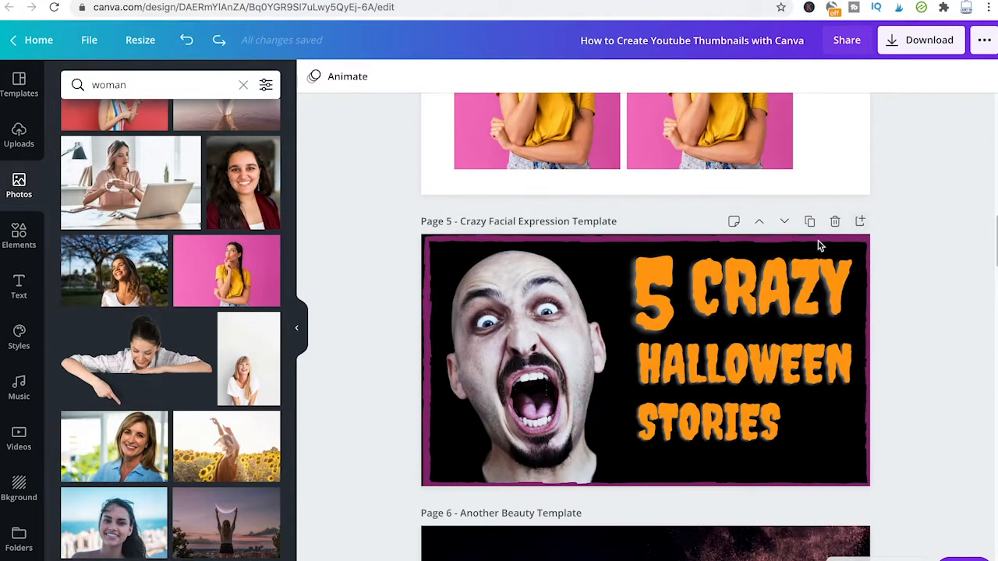
left_click(810, 292)
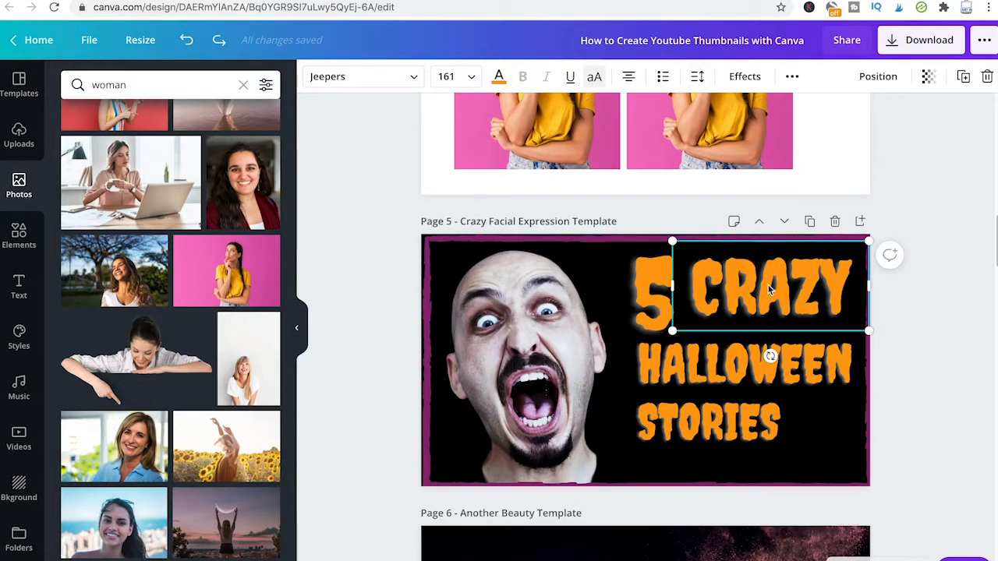
left_click(617, 296)
scroll(700, 296, "down", 1)
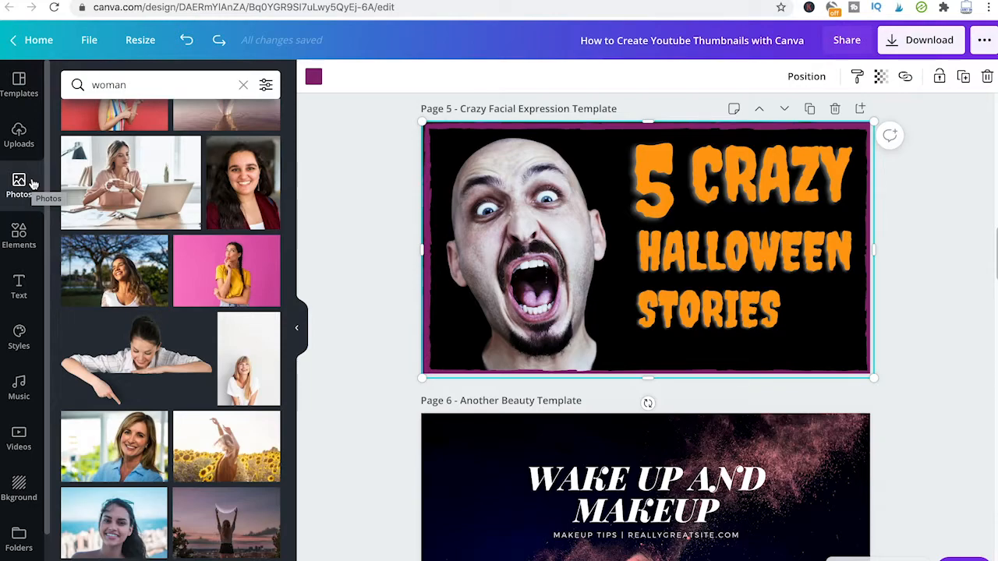
scroll(671, 226, "down", 3)
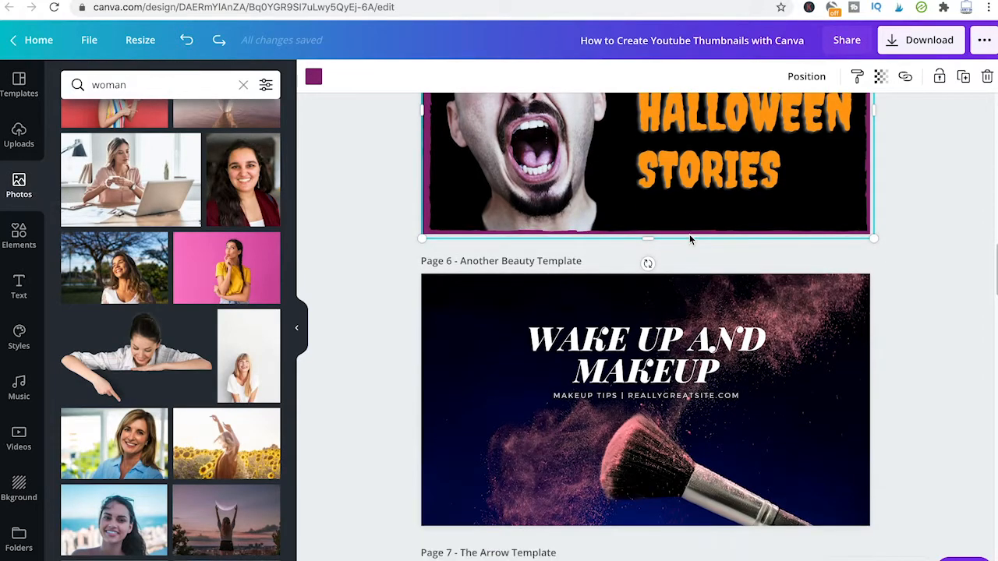
scroll(646, 212, "down", 3)
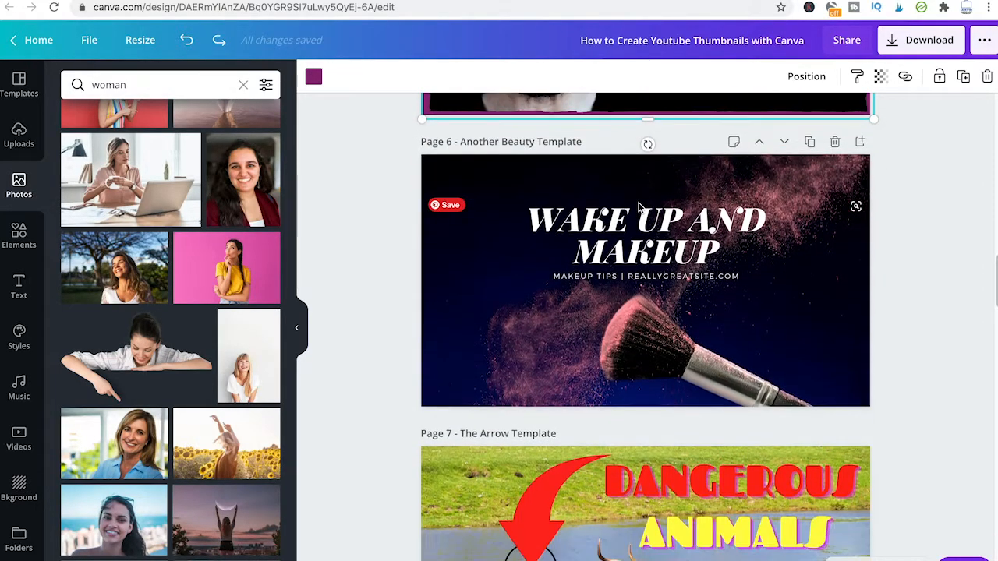
scroll(640, 205, "down", 3)
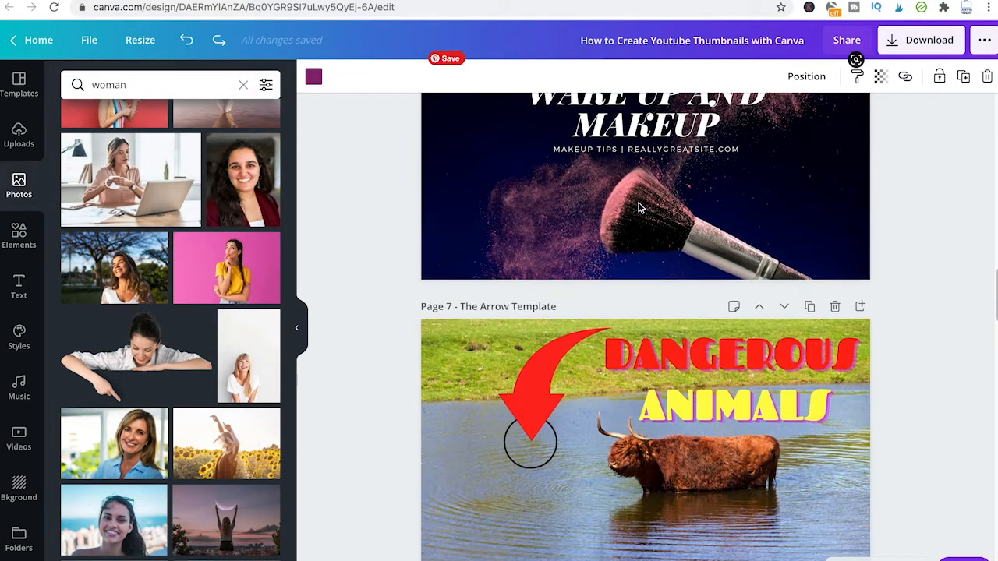
scroll(623, 366, "down", 1)
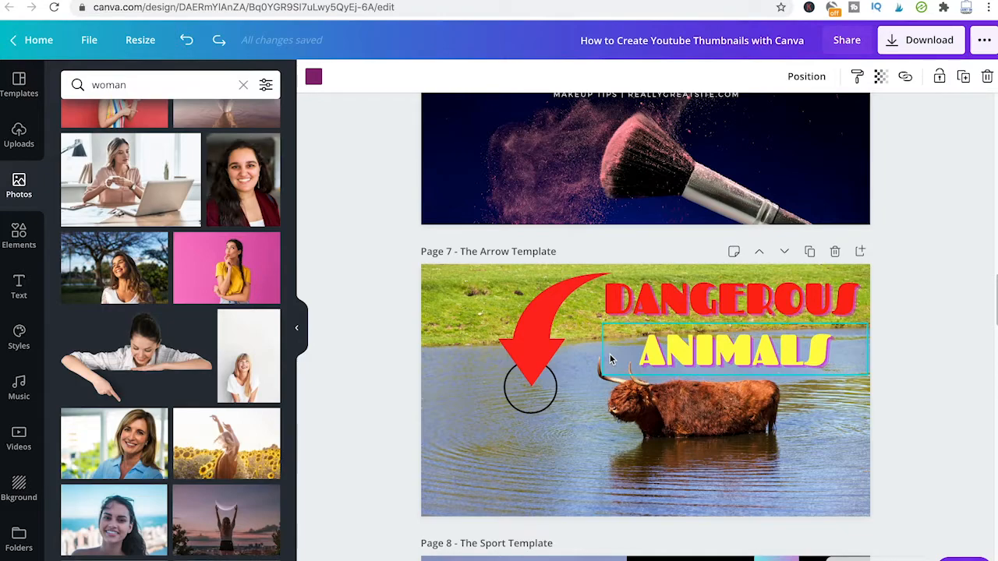
left_click(554, 343)
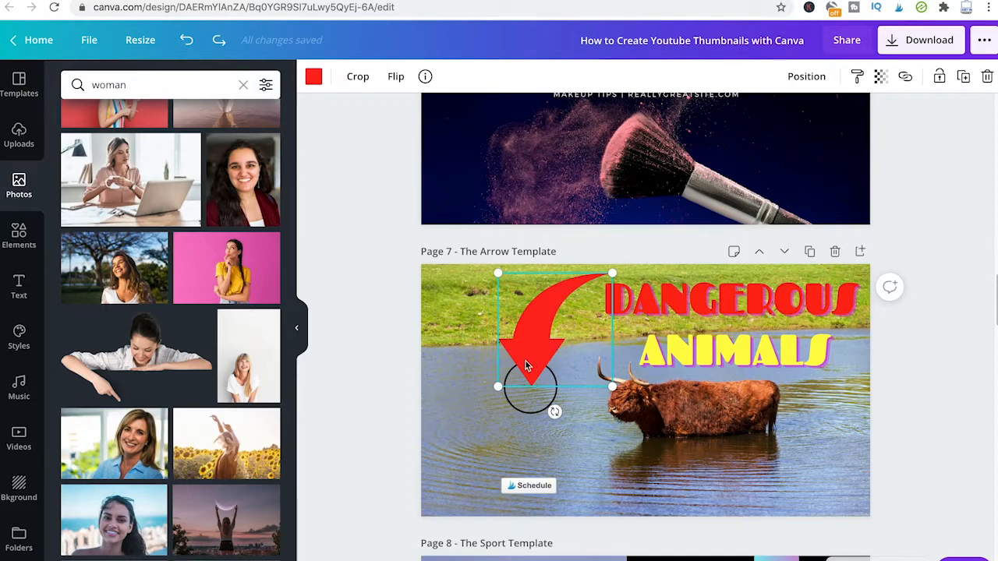
left_click(593, 438)
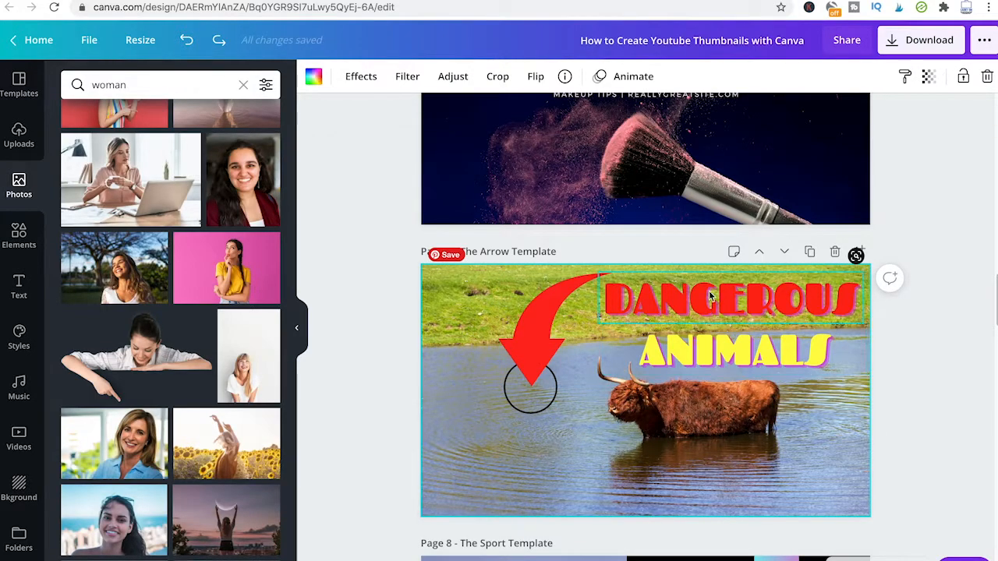
scroll(731, 286, "down", 1)
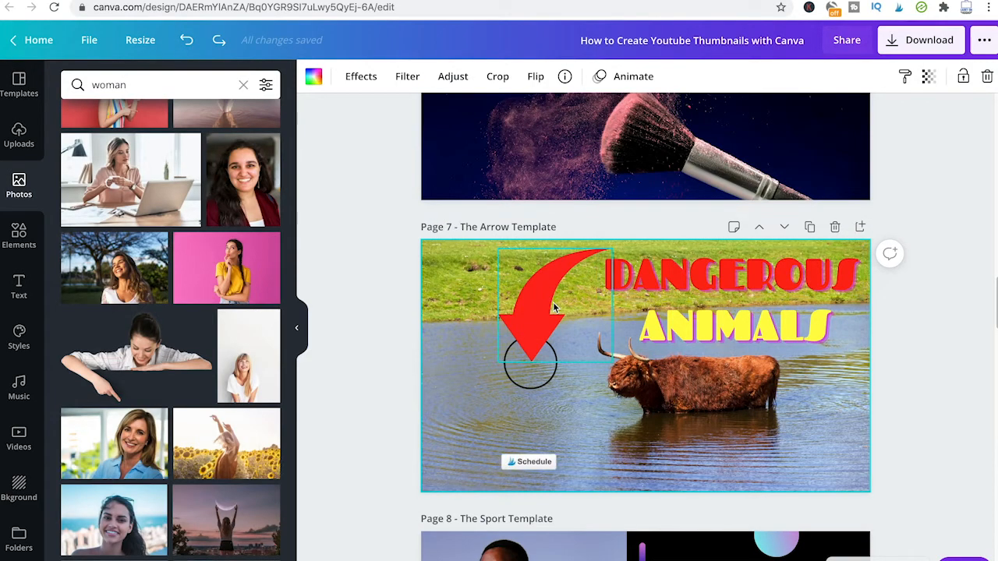
Step: Search the elements for "arrow" and add the curved brush-style arrow to the Arrow Template page, tilted upward over the cow
left_click(19, 235)
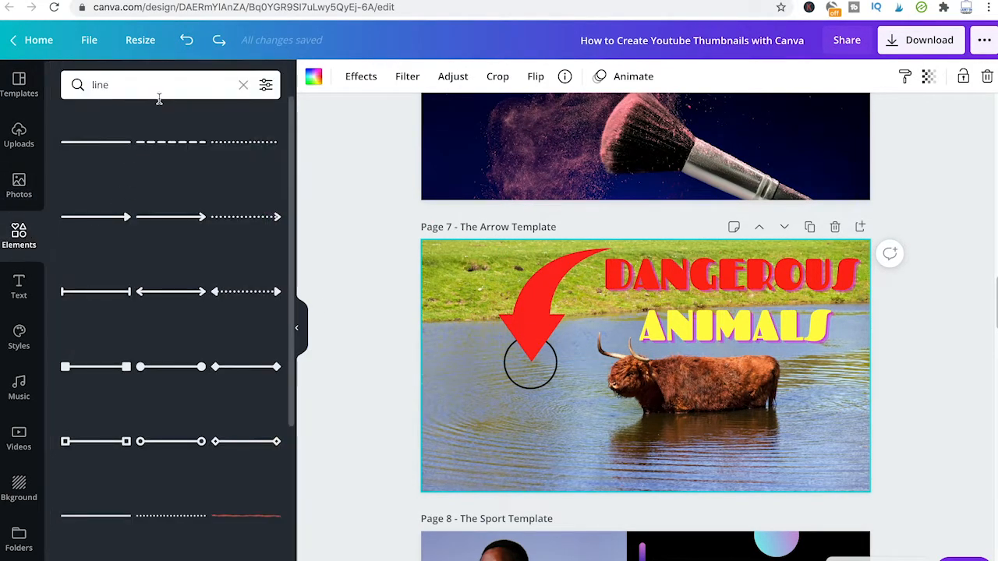
left_click(156, 84)
type("arrow")
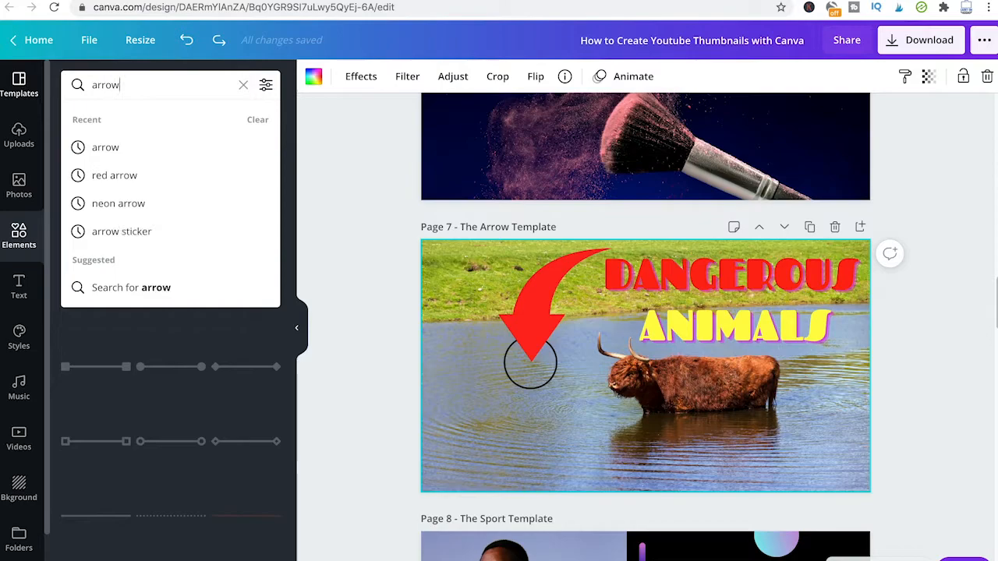
key("Return")
scroll(218, 309, "down", 10)
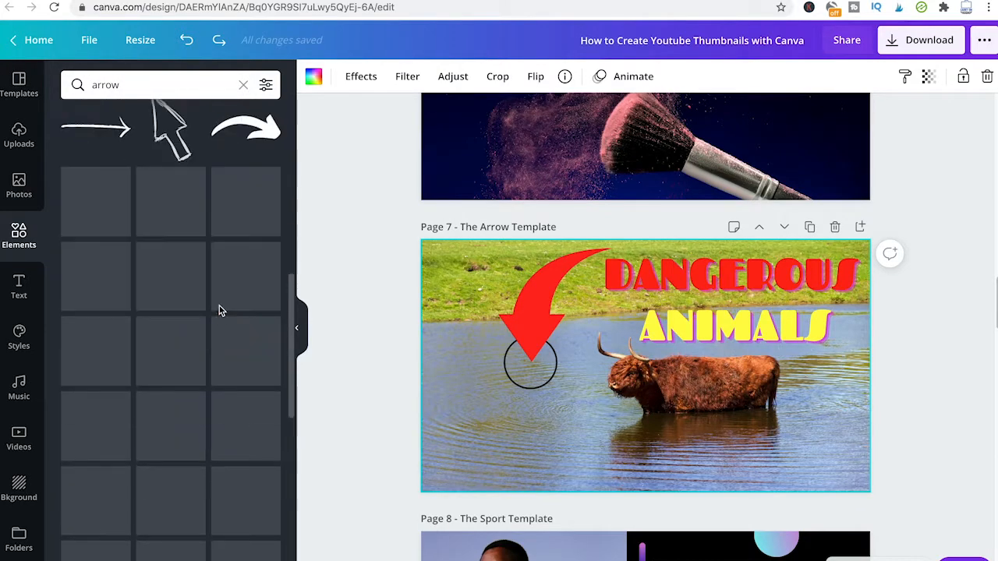
scroll(205, 270, "down", 3)
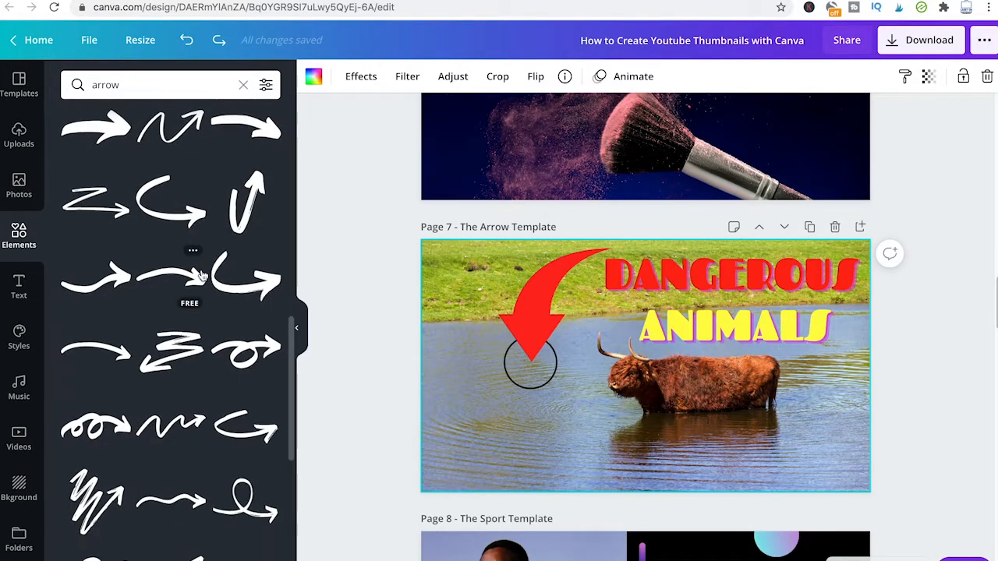
left_click_drag(257, 285, 659, 418)
left_click_drag(637, 483, 697, 505)
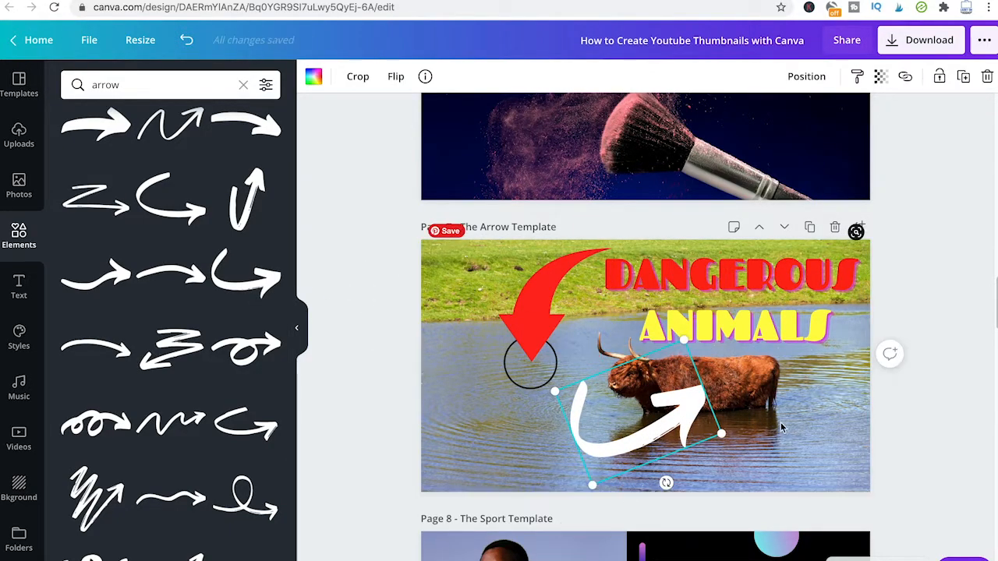
Step: Try the added curved arrow in red at different positions around the cow, and delete it from the page
left_click(312, 78)
left_click(113, 254)
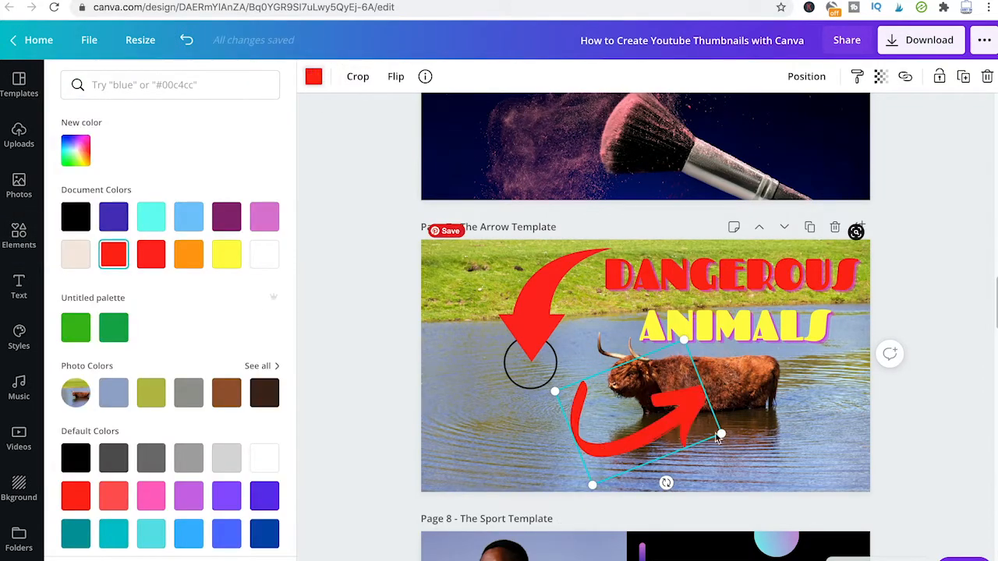
left_click_drag(676, 436, 591, 457)
left_click_drag(597, 358, 636, 370)
left_click(624, 439)
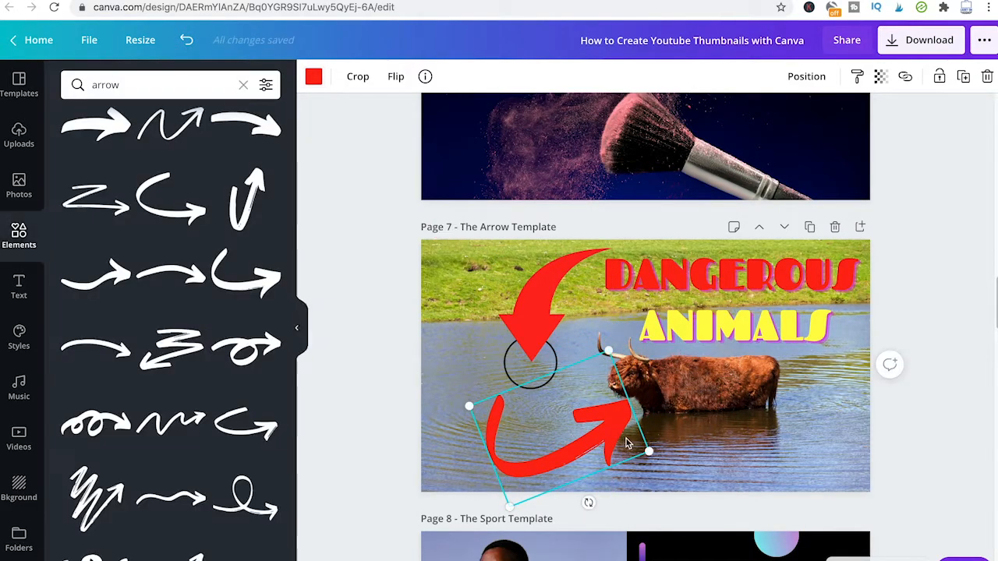
left_click_drag(585, 435, 725, 403)
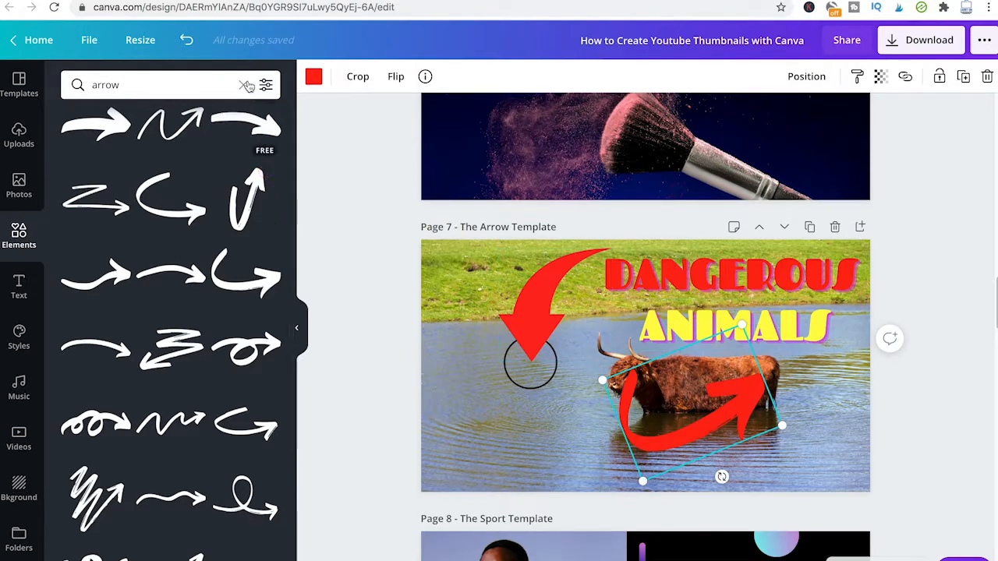
key("Delete")
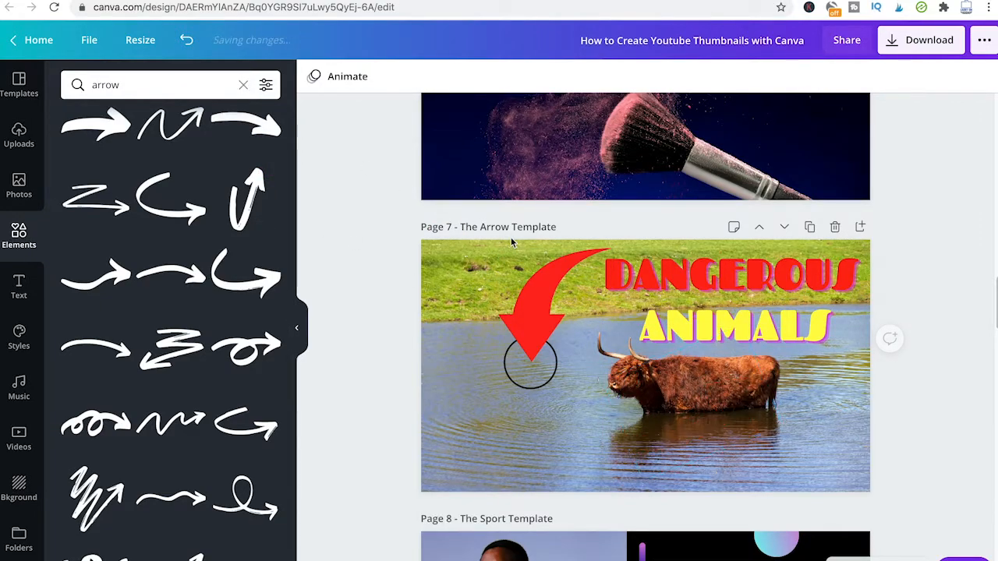
Step: Select the black circle under the red arrow and search the elements for "circle"
left_click(530, 362)
left_click(626, 424)
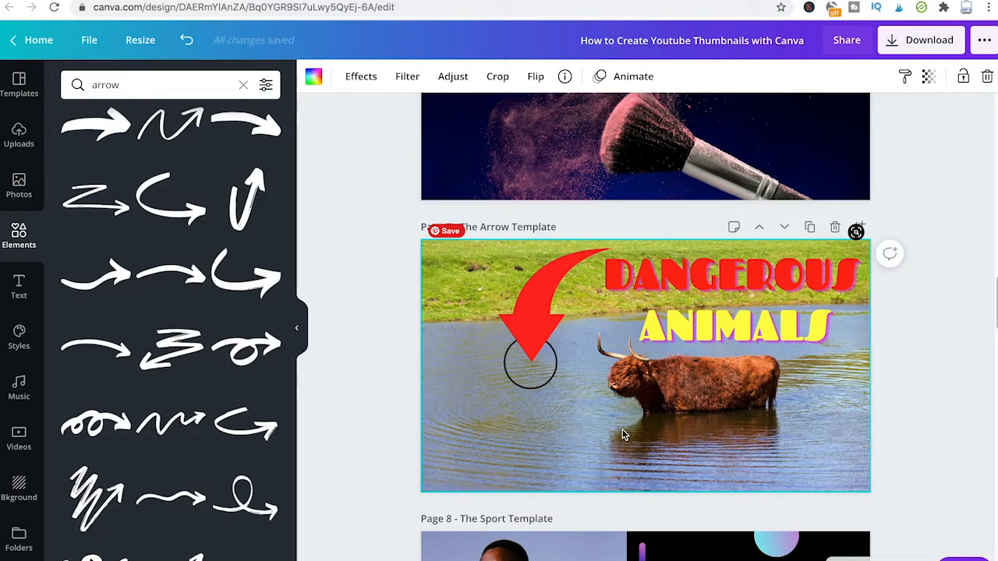
left_click(537, 372)
left_click(604, 396)
left_click(537, 372)
double_click(118, 84)
key("BackSpace")
type("circle")
key("Return")
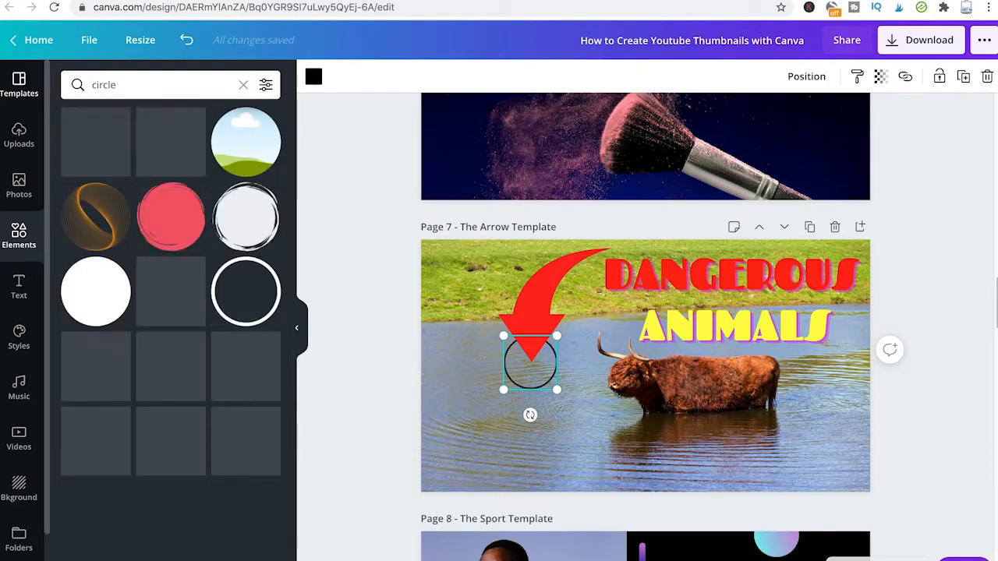
Step: Try a slightly enlarged circle outline around the cow's head, and remove it from the page
left_click_drag(171, 141, 611, 376)
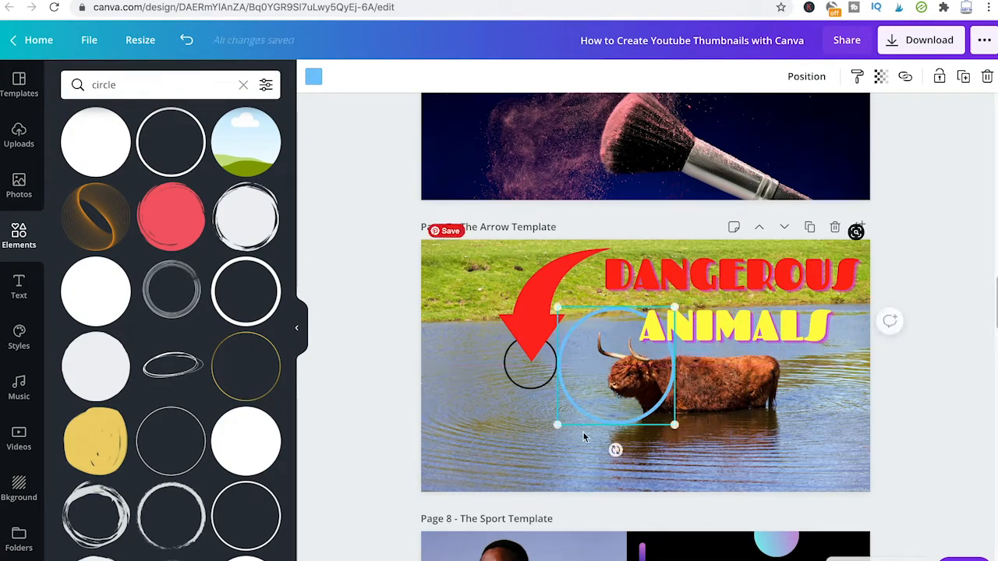
left_click_drag(663, 423, 684, 441)
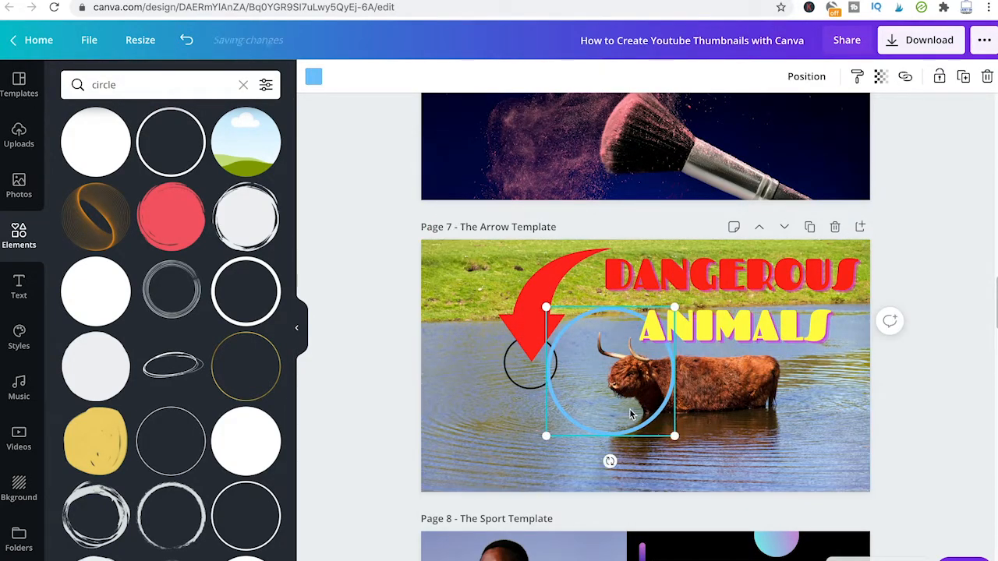
key("Delete")
Step: Go to the first Sport Template page and browse the templates for "youtube thumbnail sport"
scroll(696, 328, "down", 3)
scroll(679, 279, "down", 4)
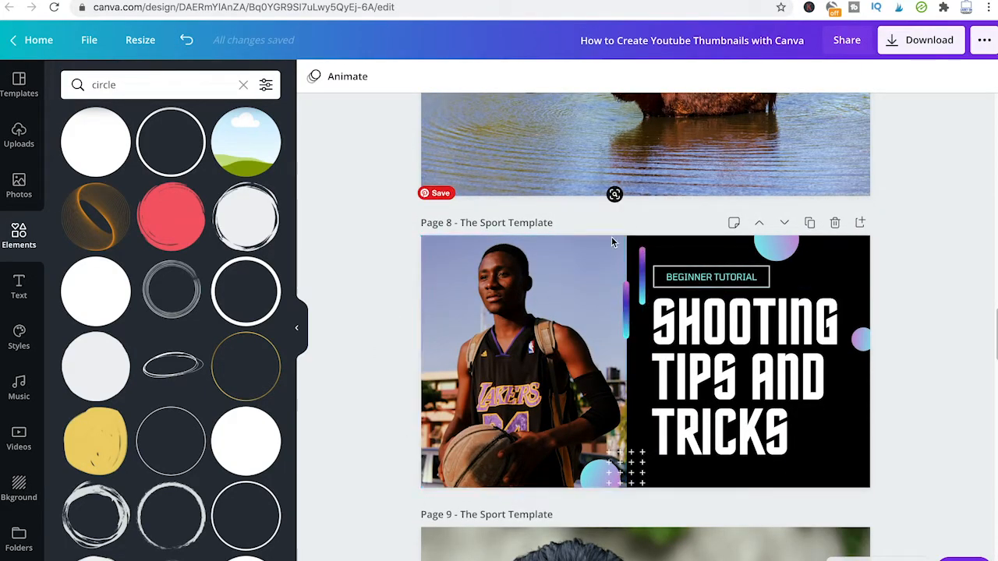
scroll(458, 247, "down", 1)
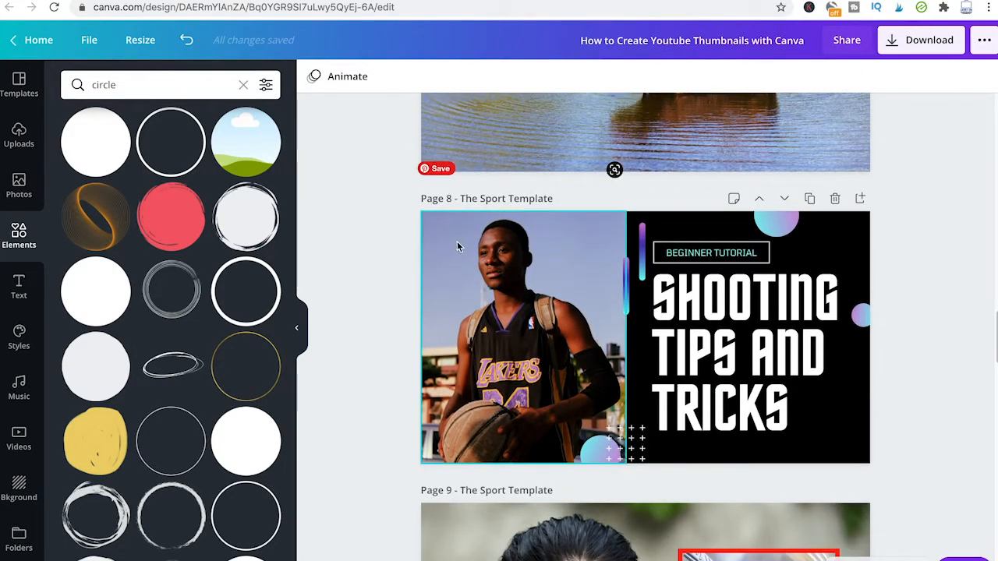
left_click(34, 81)
left_click(173, 85)
key("Return")
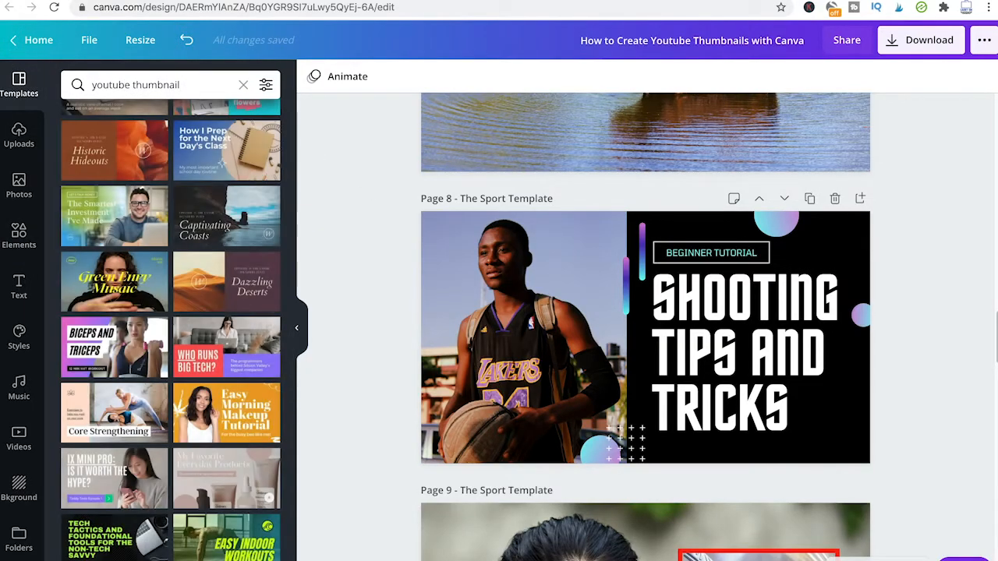
left_click(191, 83)
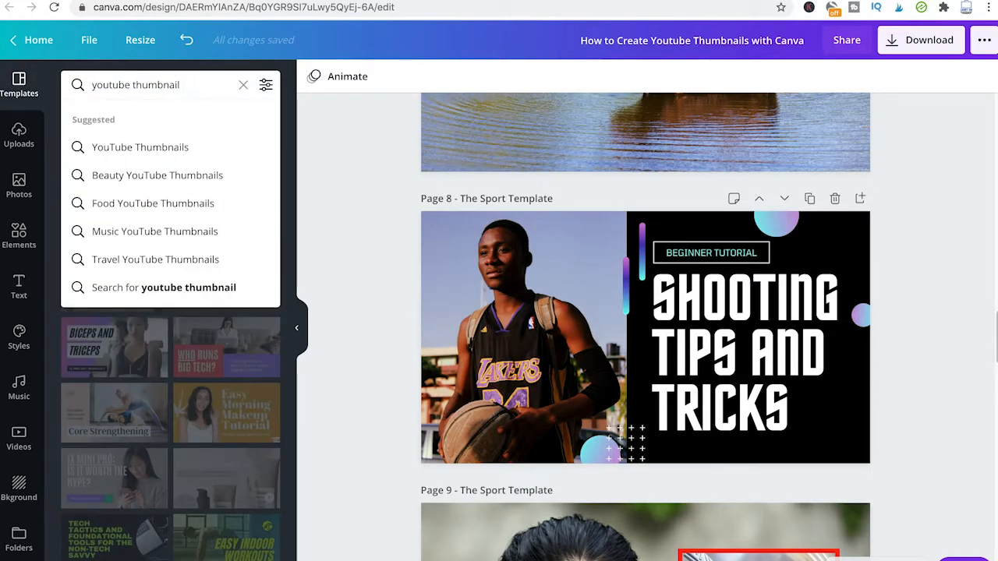
type("sport")
key("Return")
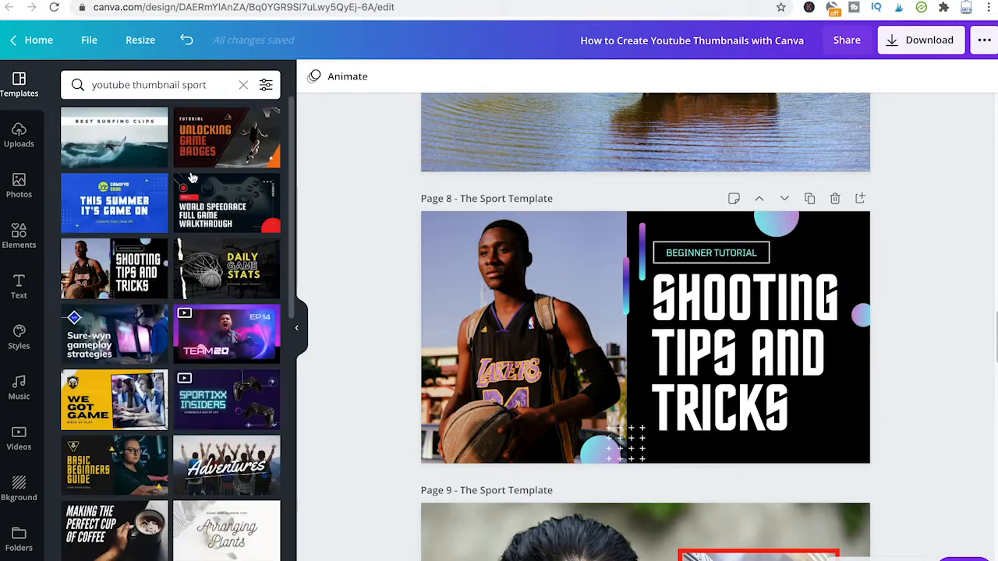
scroll(194, 177, "down", 1)
scroll(194, 177, "down", 1)
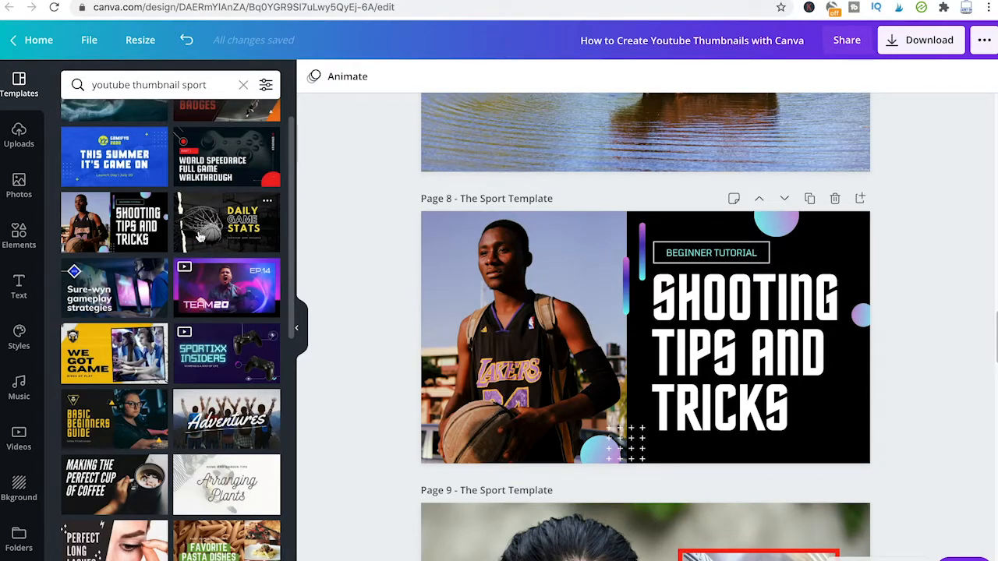
Step: Examine the photo, title text and black background of the Sport Template page, and look over the neighbouring thumbnail pages
scroll(216, 226, "down", 1)
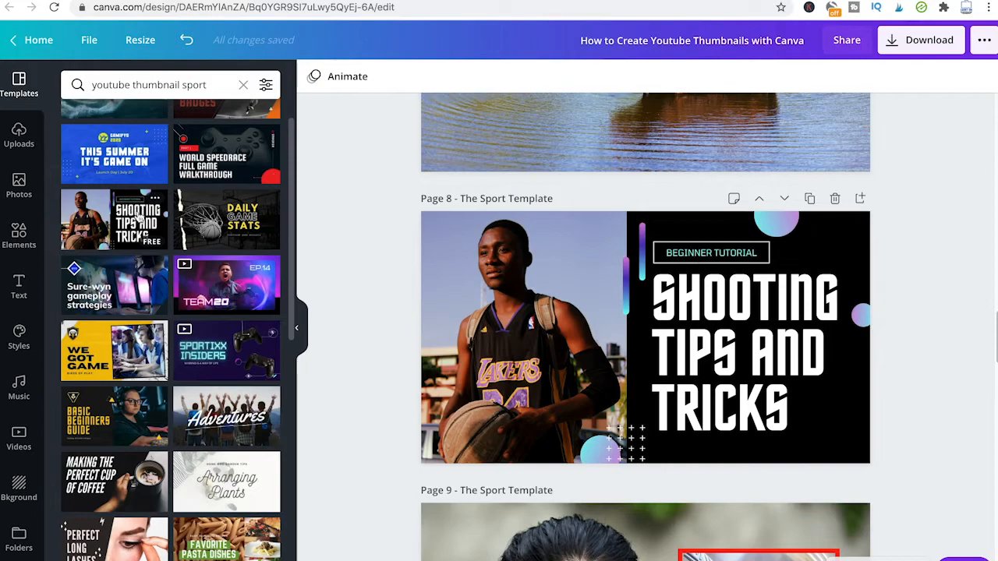
left_click(577, 315)
left_click(730, 294)
left_click(831, 236)
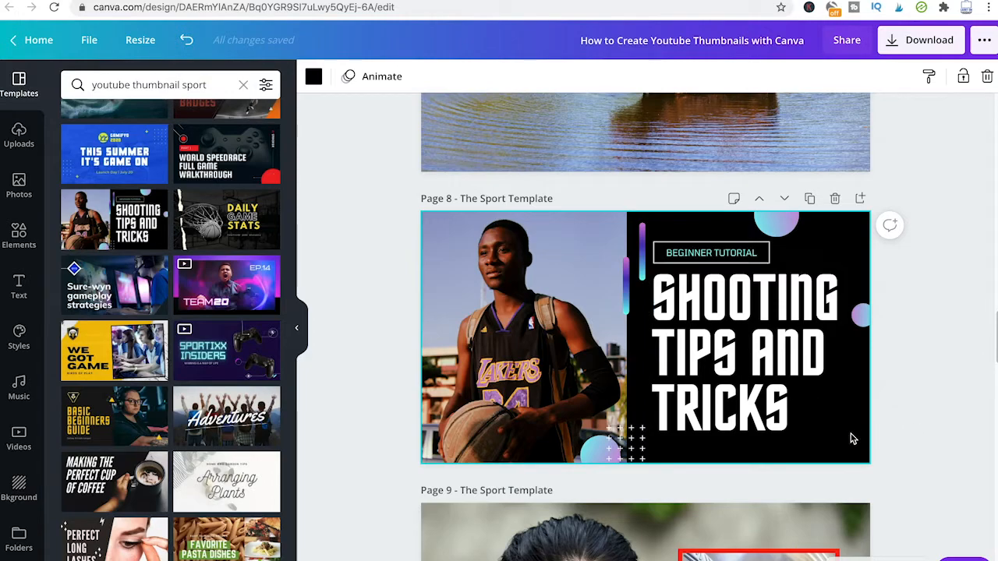
left_click(855, 558)
left_click(858, 467)
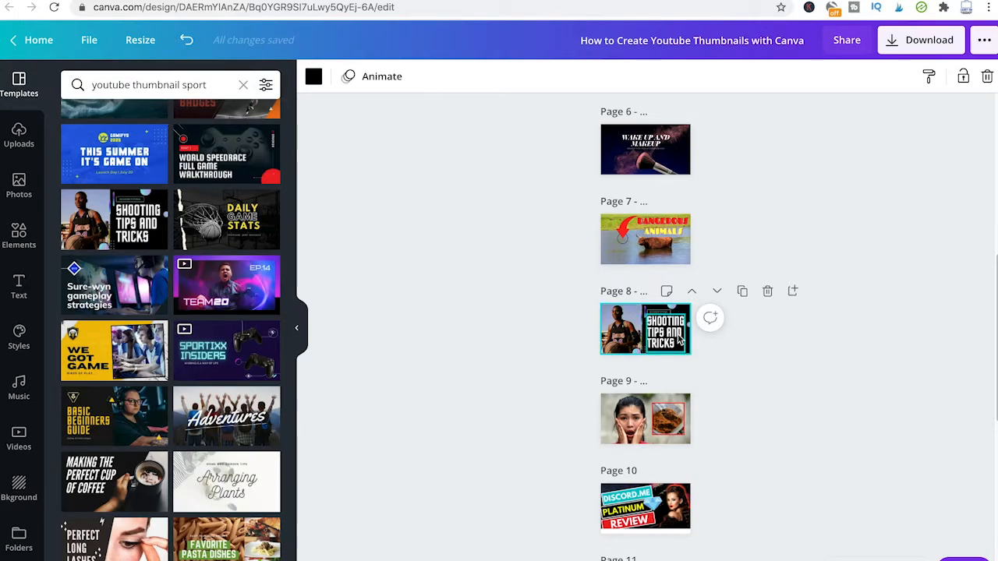
left_click(855, 558)
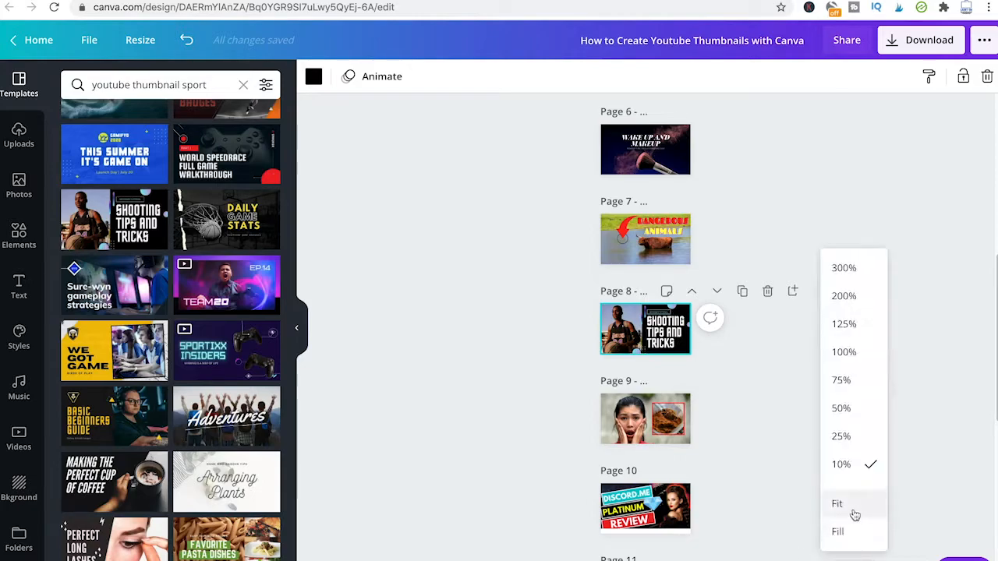
left_click(837, 408)
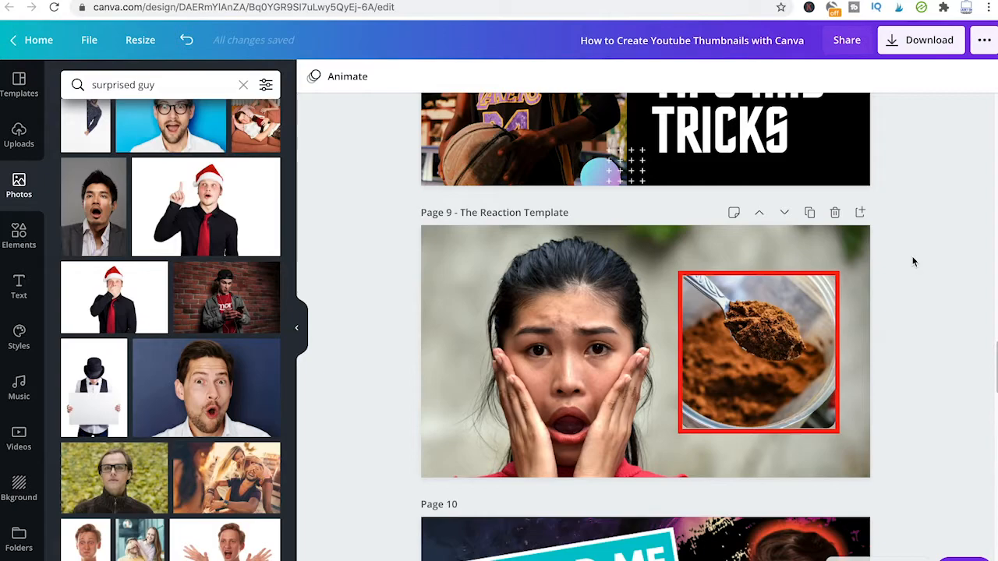
Step: Duplicate the Reaction Template page and clear the woman's photo, the red square and the coffee picture from the copy
left_click(809, 213)
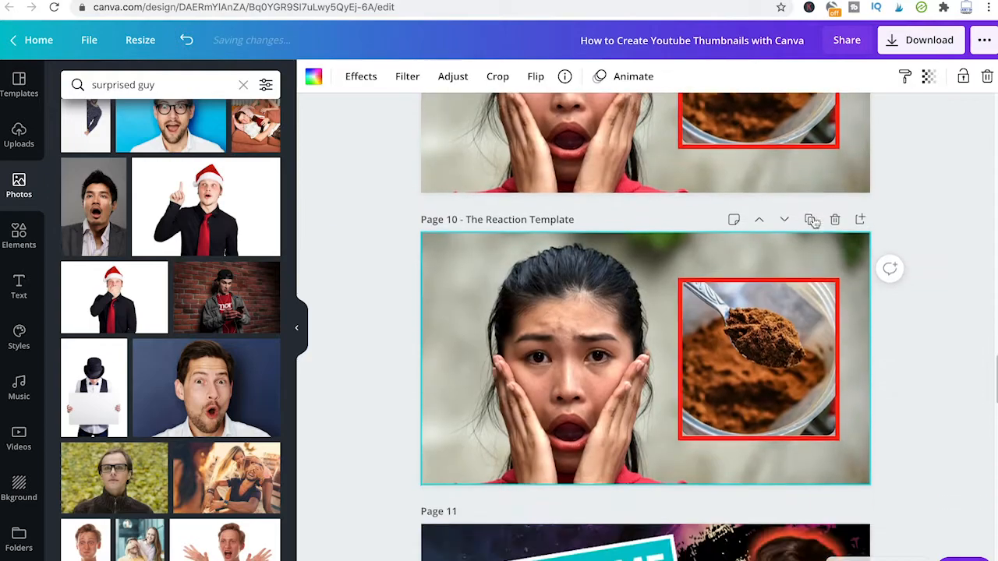
key("Delete")
left_click(757, 377)
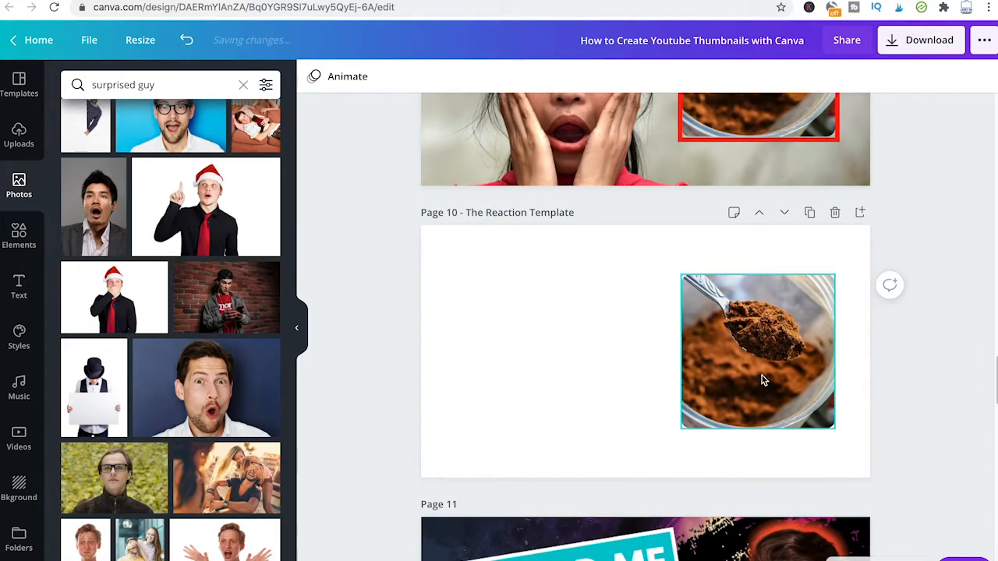
key("Delete")
key("Delete")
left_click(746, 358)
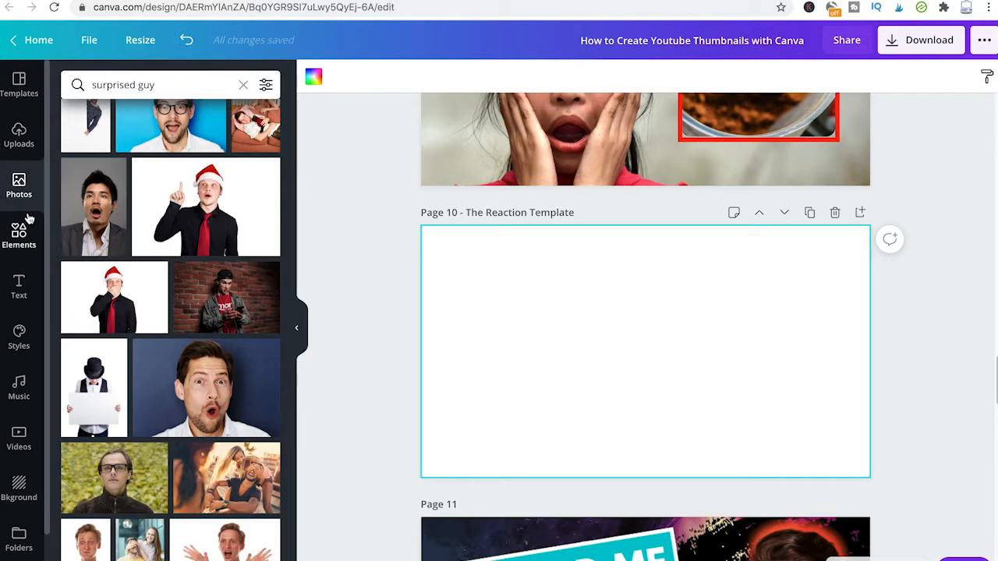
Step: Search the photos for "shocked guy"
left_click(19, 185)
left_click(156, 86)
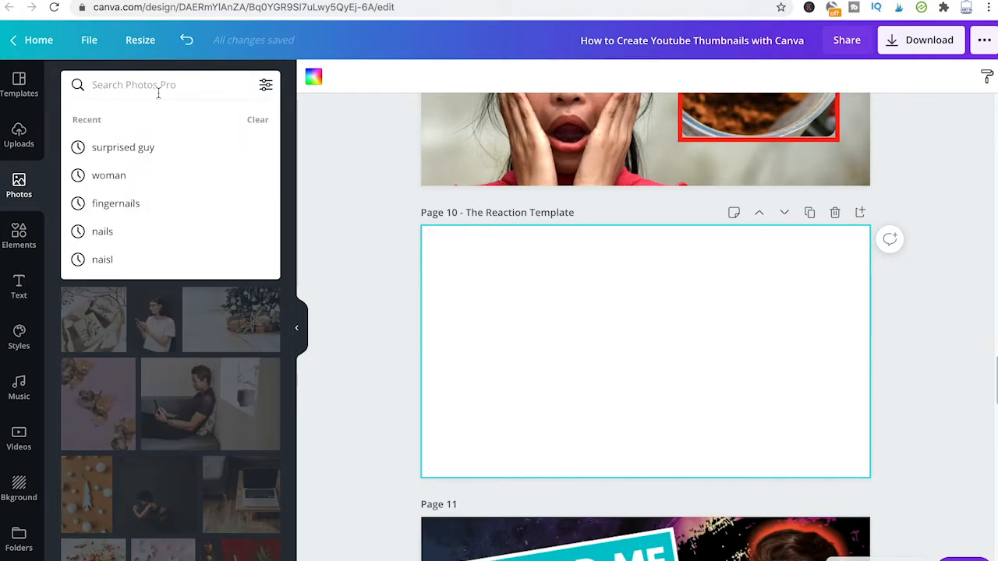
type("shocked")
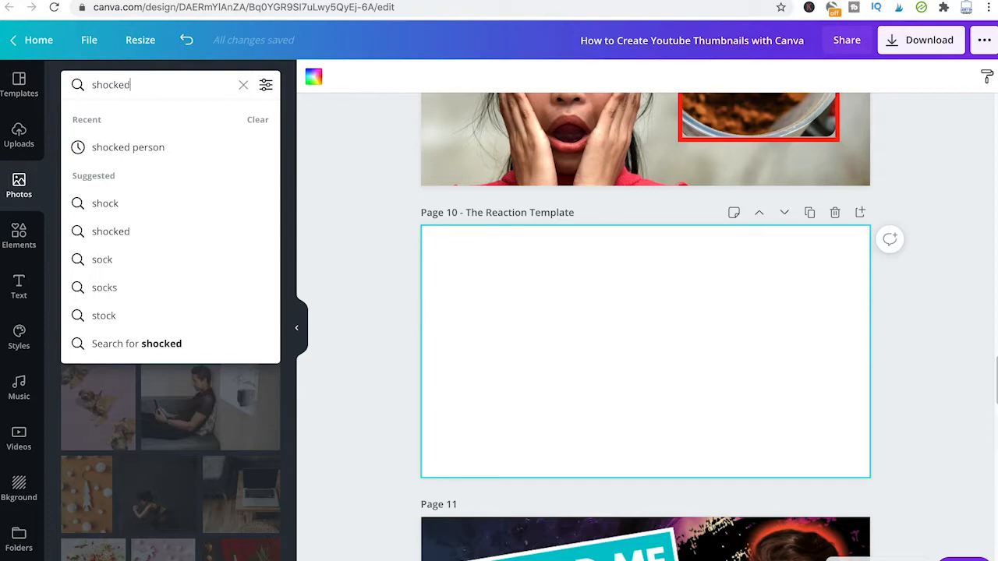
type(" guy")
key("Return")
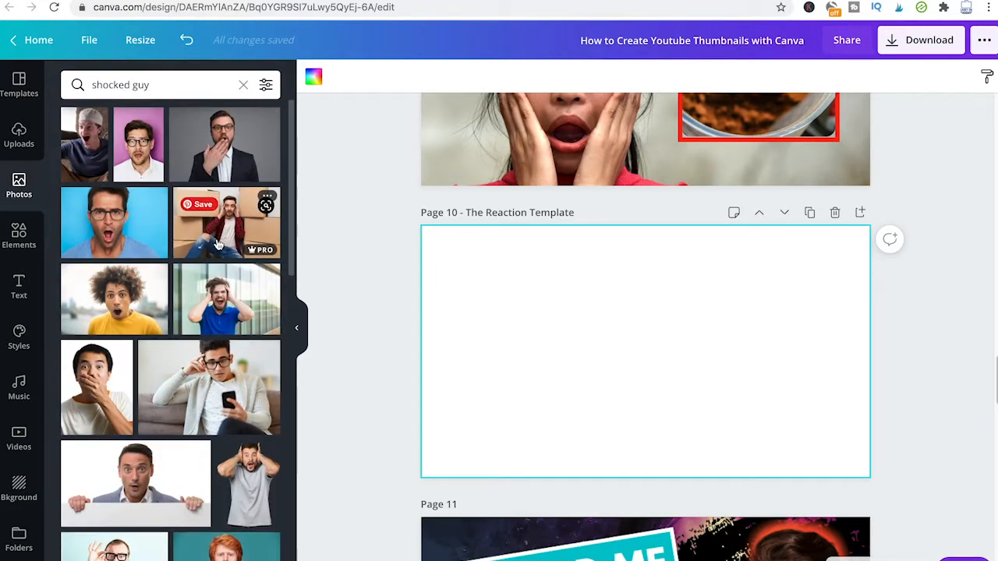
Step: Add the photo of the red-haired man in the orange sweater to the blank page and remove its background
scroll(214, 234, "down", 2)
scroll(216, 247, "down", 4)
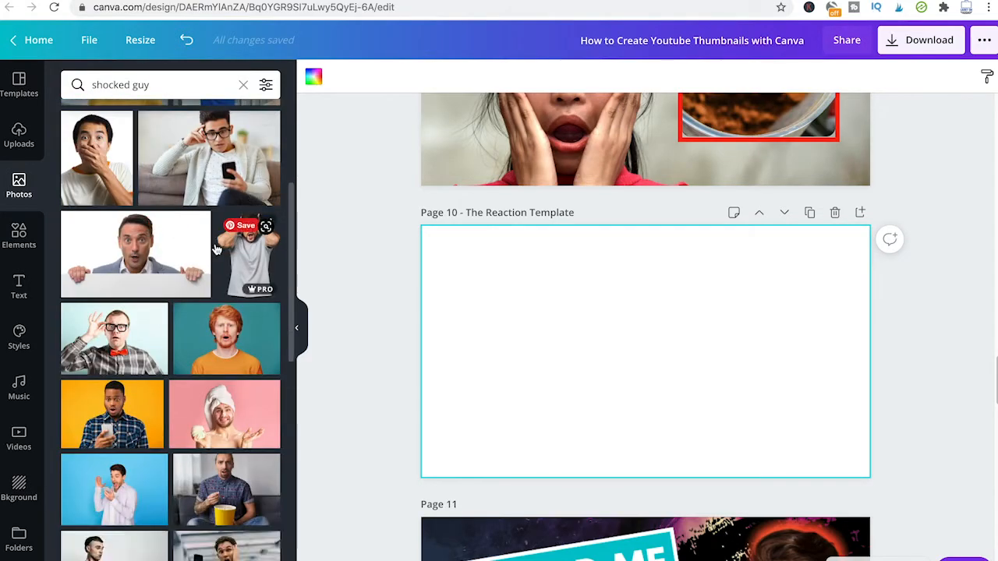
left_click_drag(226, 339, 531, 314)
left_click_drag(590, 369, 576, 357)
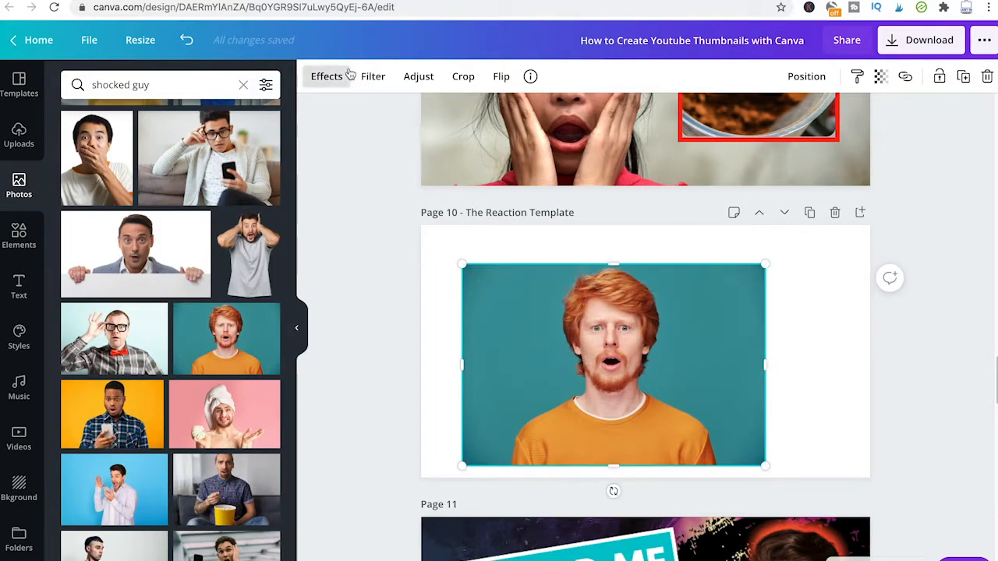
left_click(324, 76)
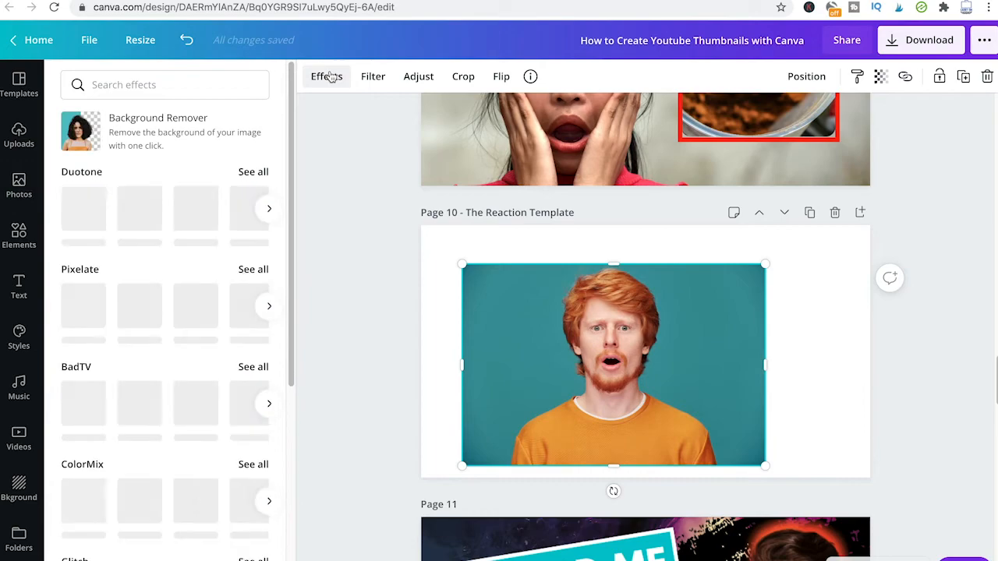
left_click(95, 147)
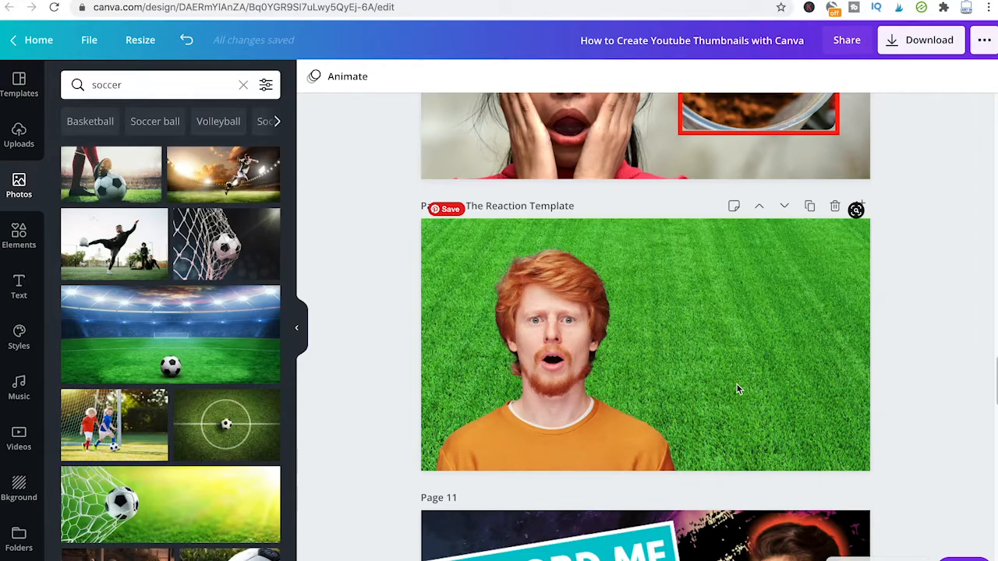
Step: Compare the page with the original Reaction Template and bring up the full collection of Frames among the elements
scroll(737, 384, "up", 1)
scroll(753, 181, "up", 1)
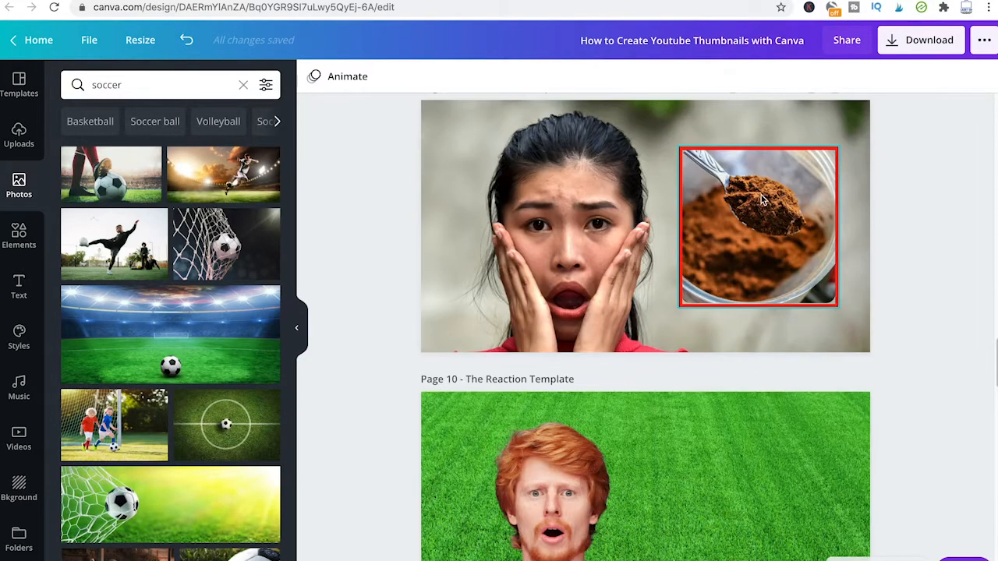
scroll(754, 244, "down", 2)
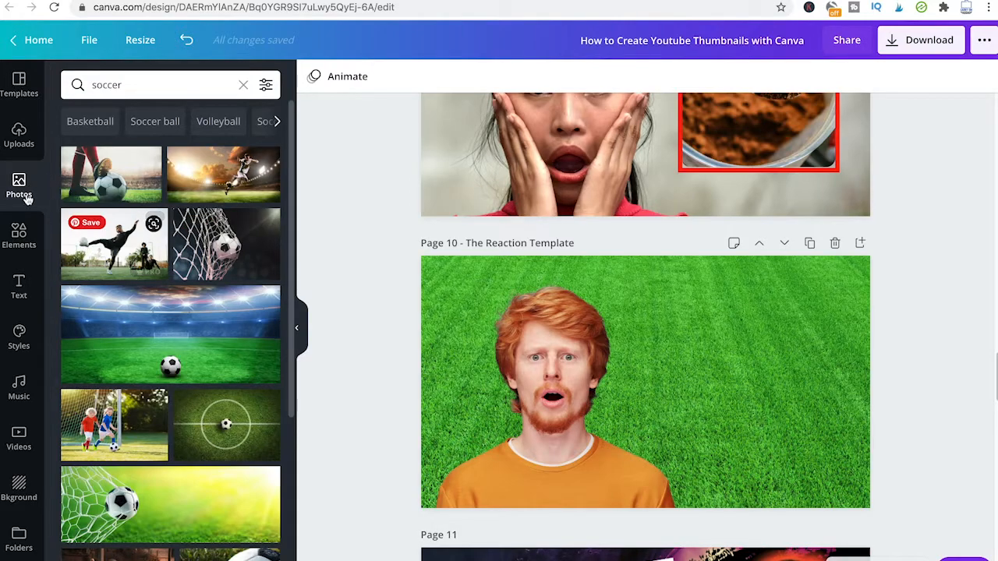
left_click(22, 238)
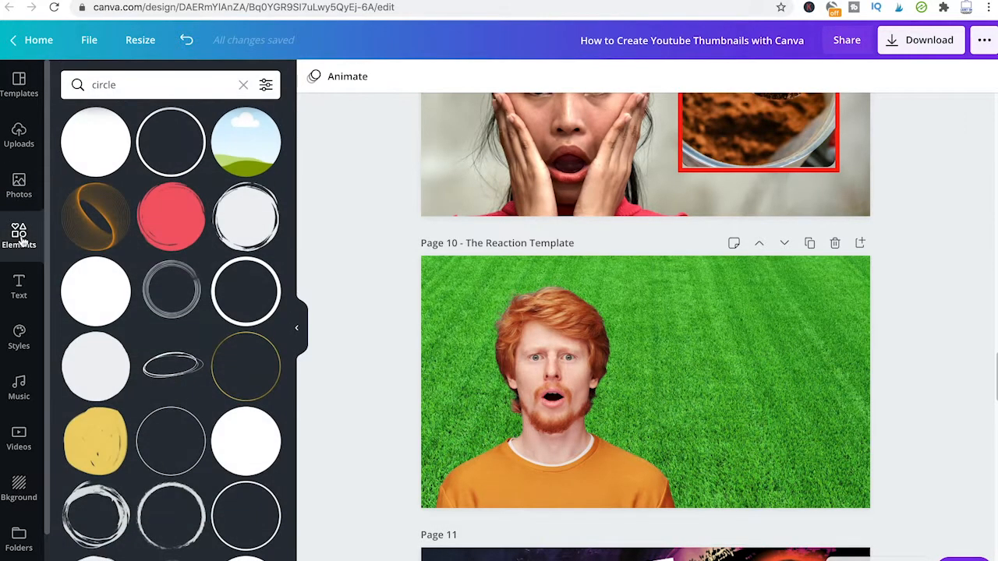
left_click(21, 238)
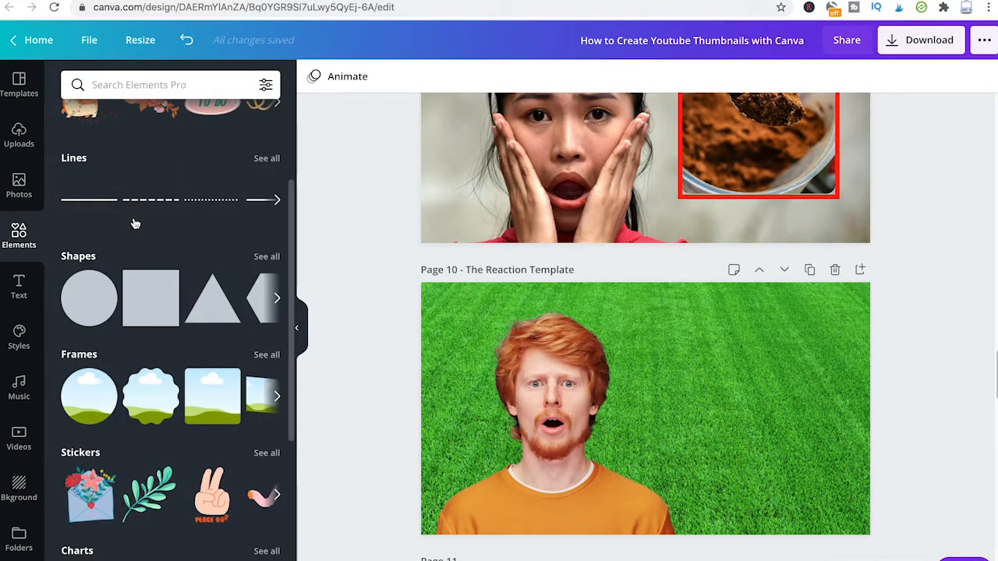
scroll(141, 245, "down", 1)
scroll(144, 241, "up", 2)
scroll(143, 238, "down", 2)
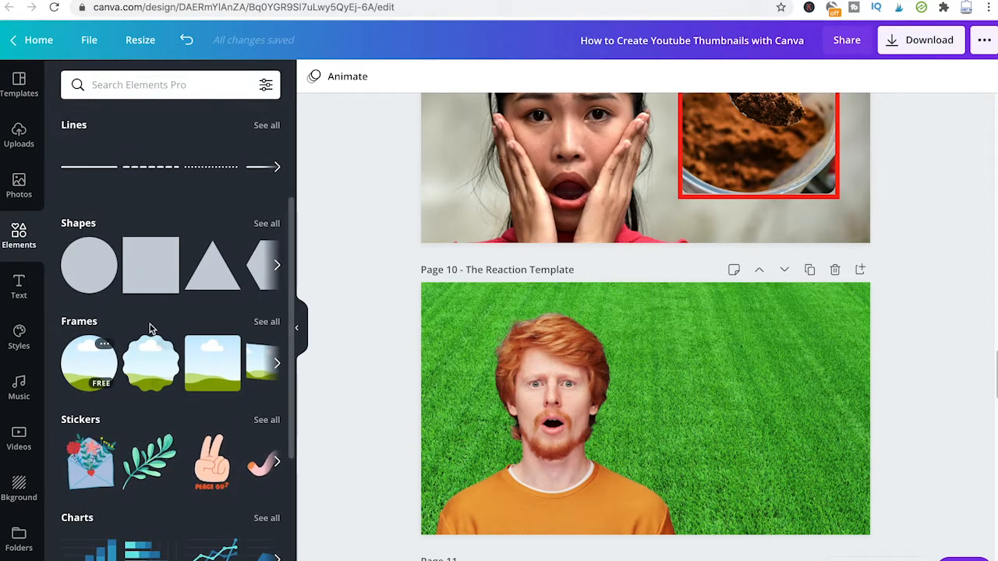
left_click(266, 322)
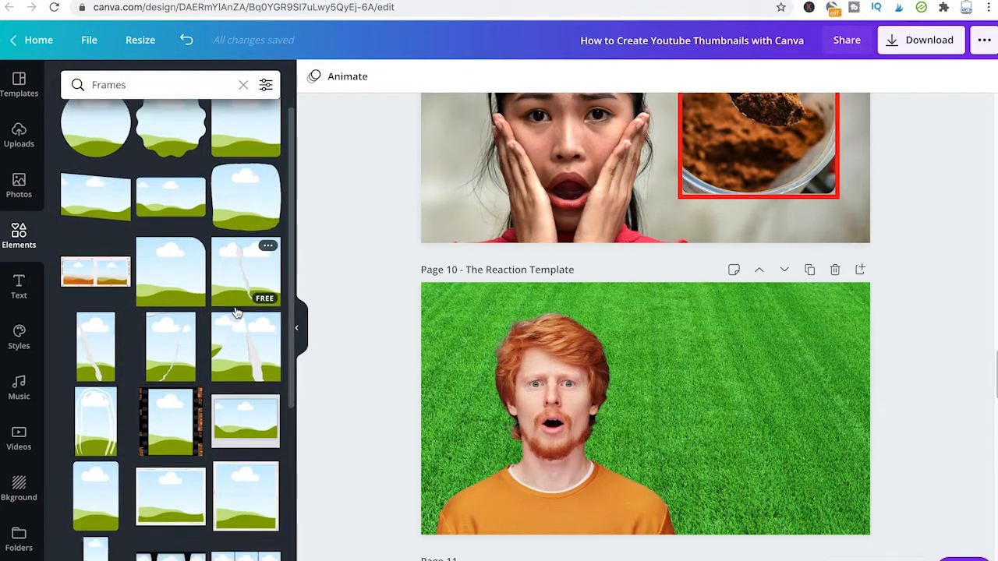
Step: Place the rounded, irregular square frame on the grass beside the shocked man and enlarge it slightly
scroll(239, 180, "down", 1)
left_click_drag(239, 174, 677, 334)
left_click_drag(790, 442, 825, 468)
left_click_drag(733, 390, 755, 390)
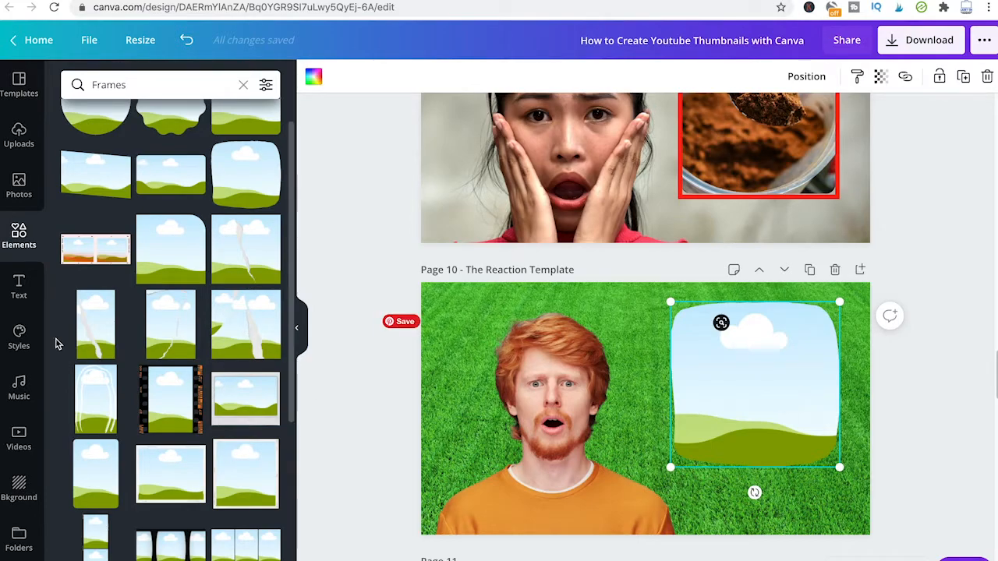
Step: Try the soccer photo of two children in front of the goal inside the frame
left_click(19, 186)
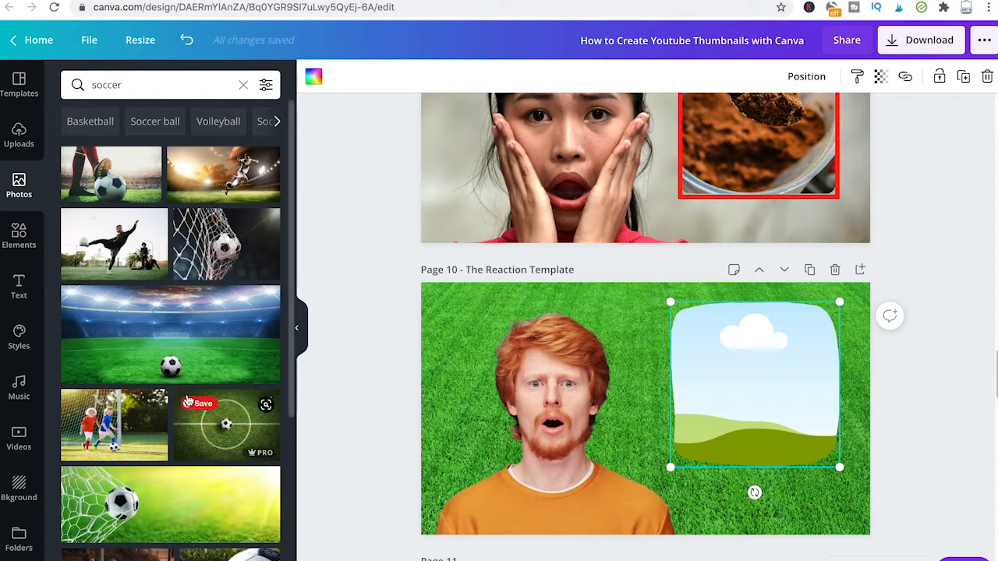
left_click_drag(115, 425, 546, 413)
left_click_drag(742, 386, 744, 388)
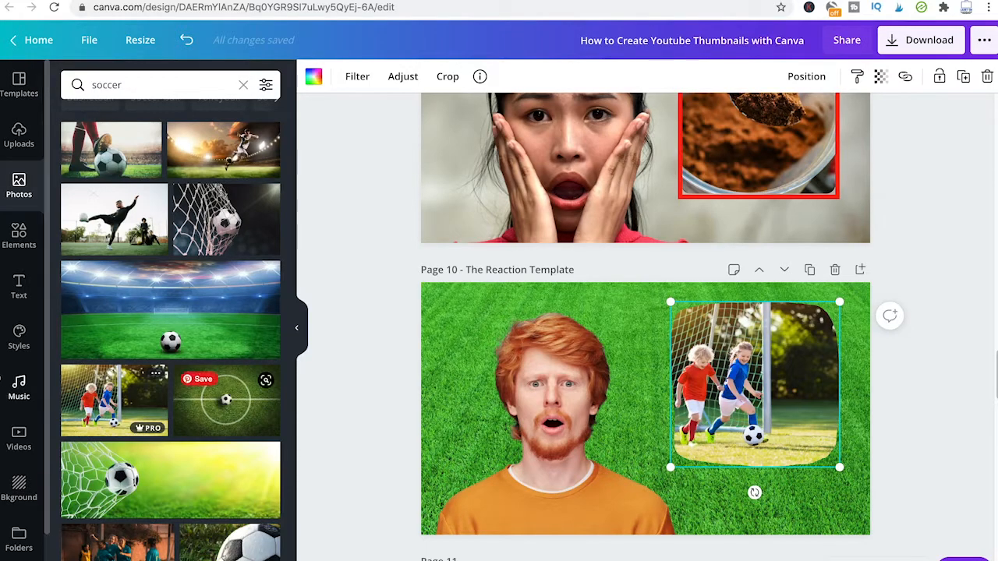
Step: Fill the frame with the soccer photo of the player in orange dribbling past red poles
scroll(211, 374, "down", 4)
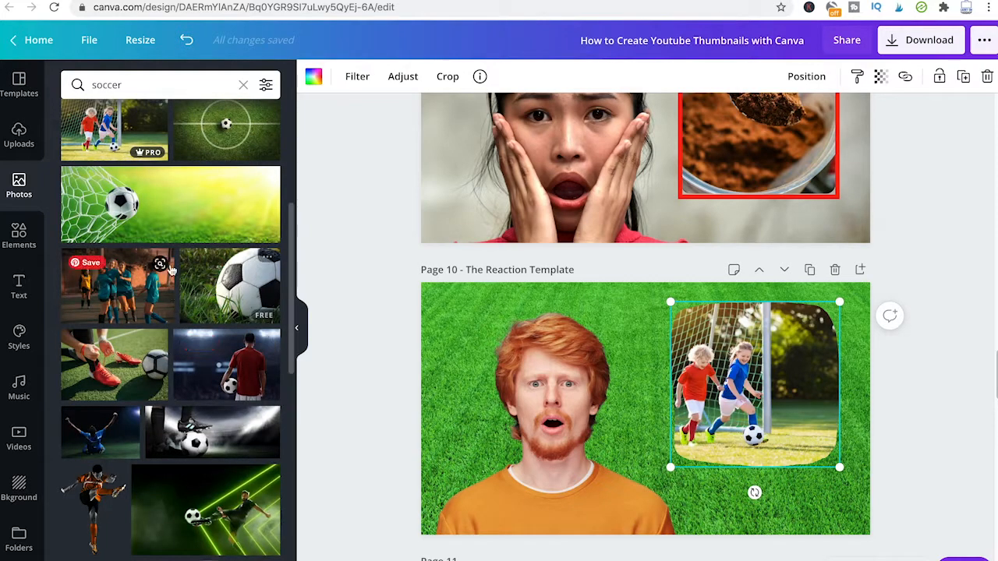
scroll(184, 304, "down", 2)
scroll(178, 261, "down", 3)
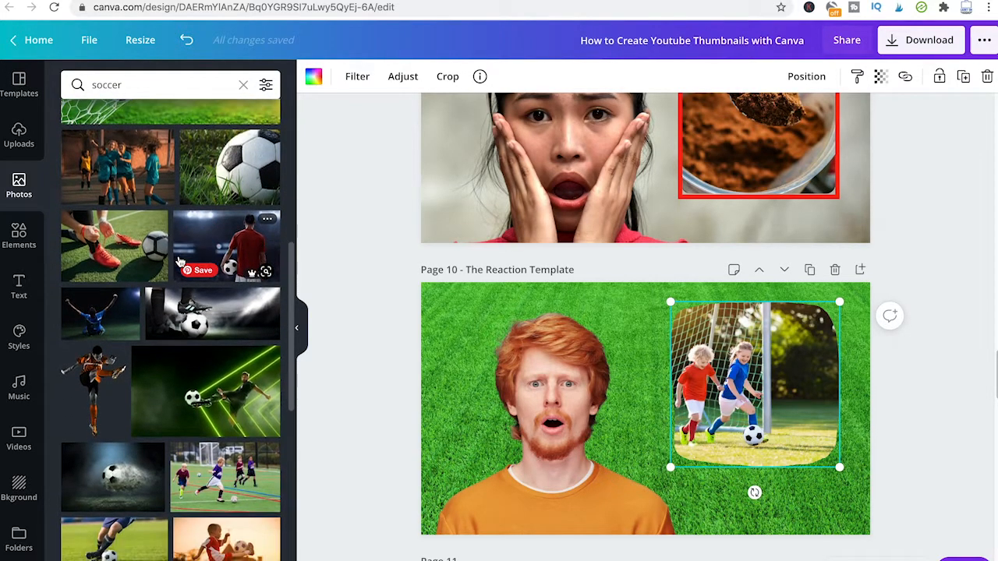
scroll(178, 262, "down", 3)
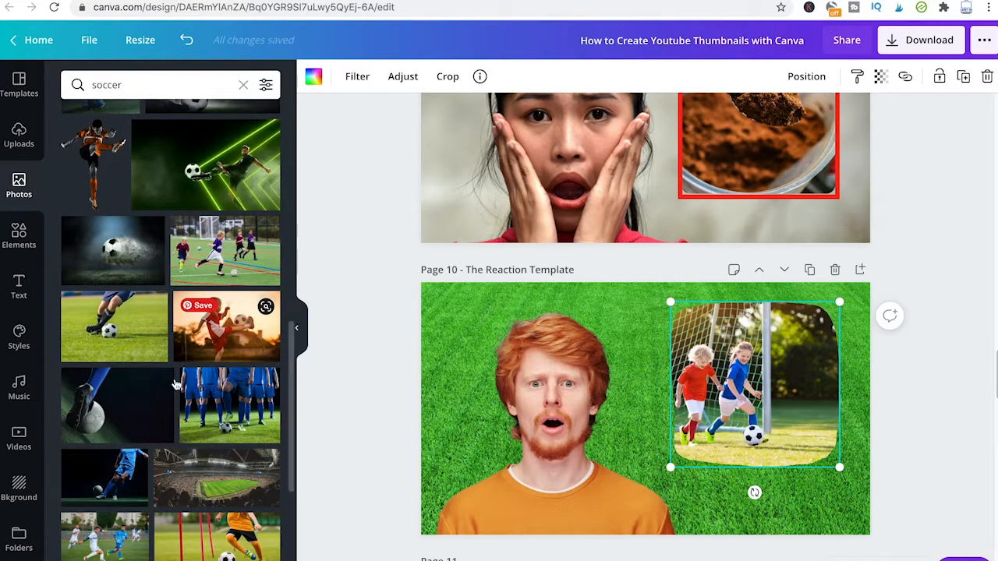
scroll(181, 358, "down", 3)
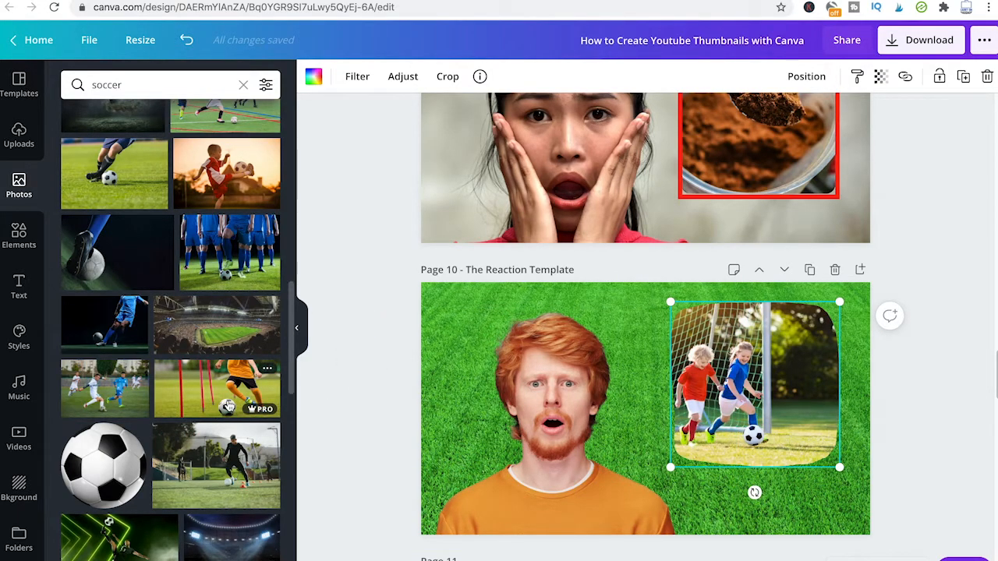
left_click_drag(244, 395, 701, 369)
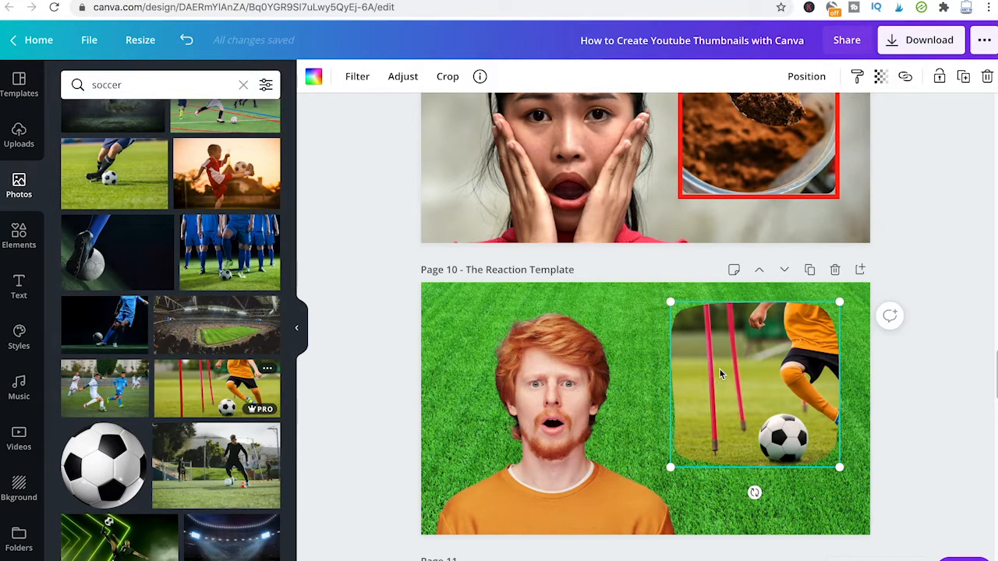
Step: Shift the soccer photo inside its frame so that the player's legs and the ball are both in view
double_click(773, 380)
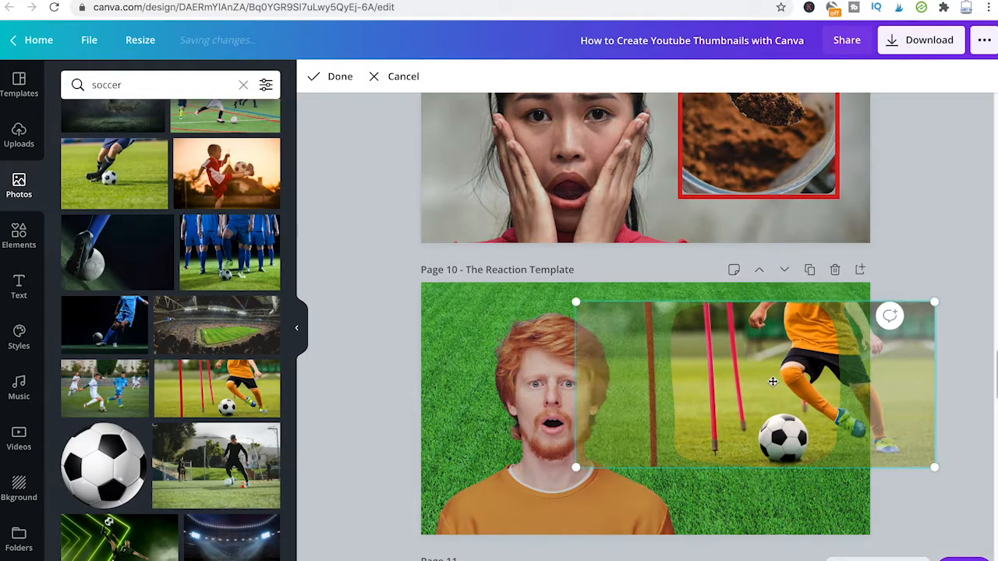
left_click_drag(760, 382, 717, 374)
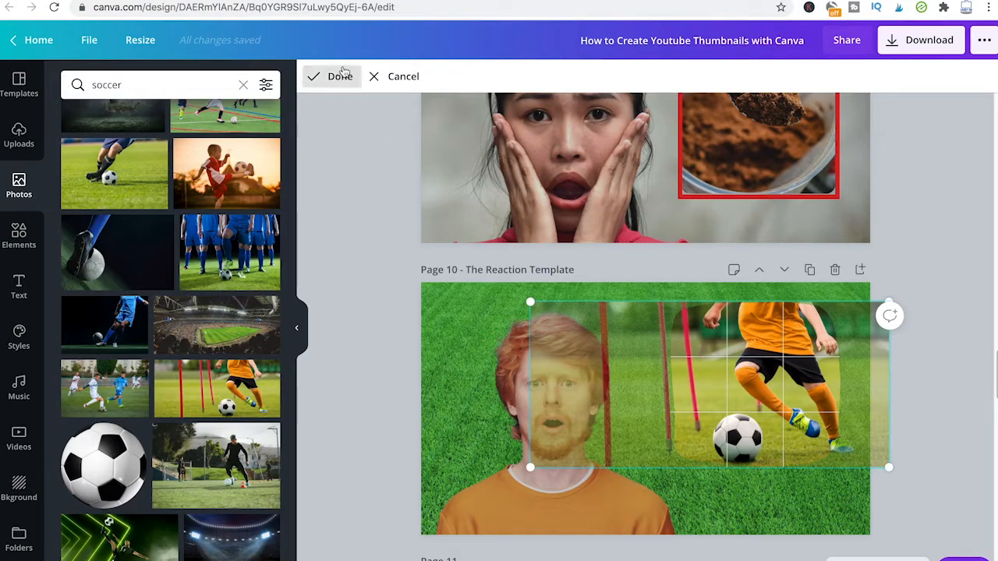
left_click(340, 76)
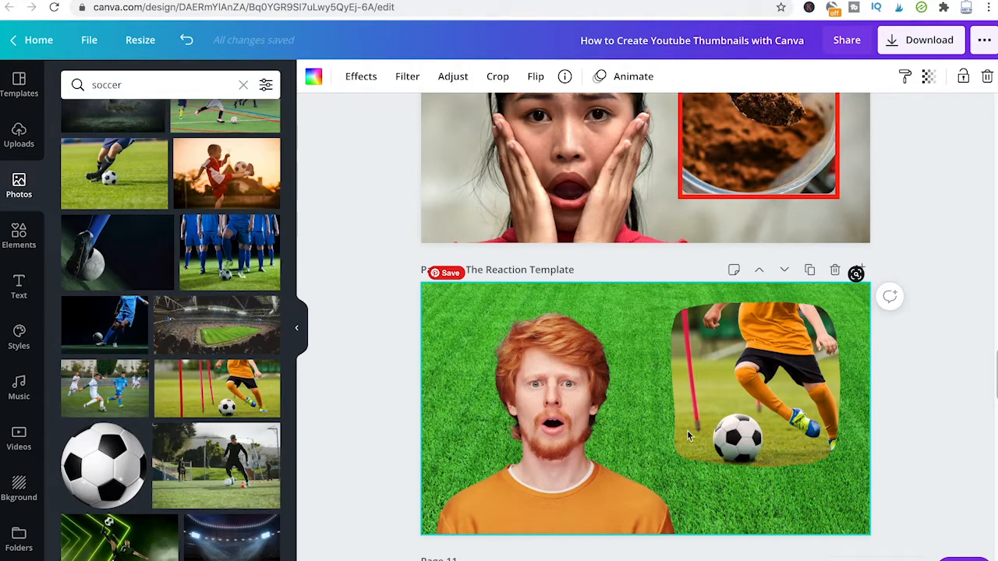
Step: Search the design elements for "arrow"
scroll(726, 419, "down", 1)
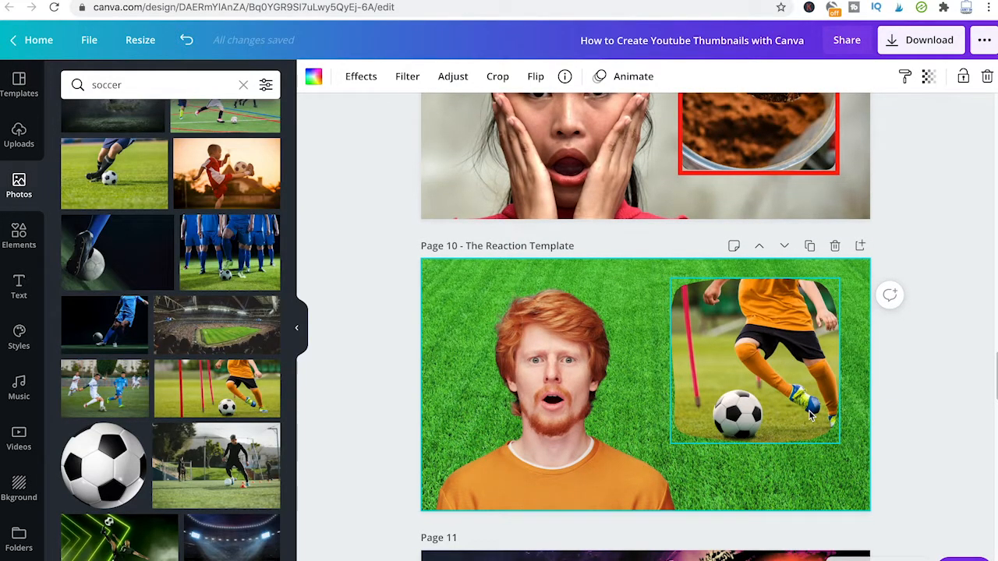
left_click(18, 234)
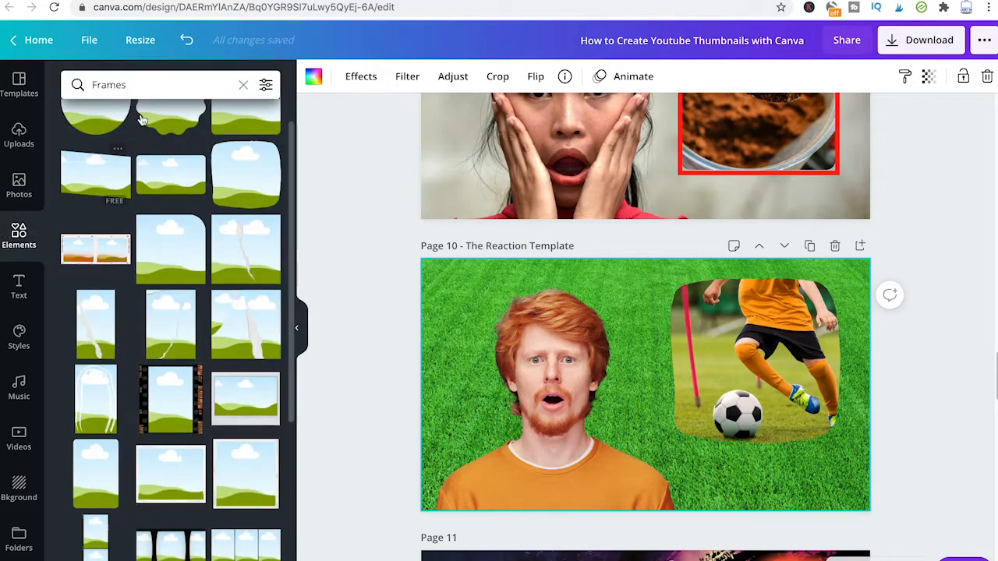
triple_click(156, 84)
type("arrow")
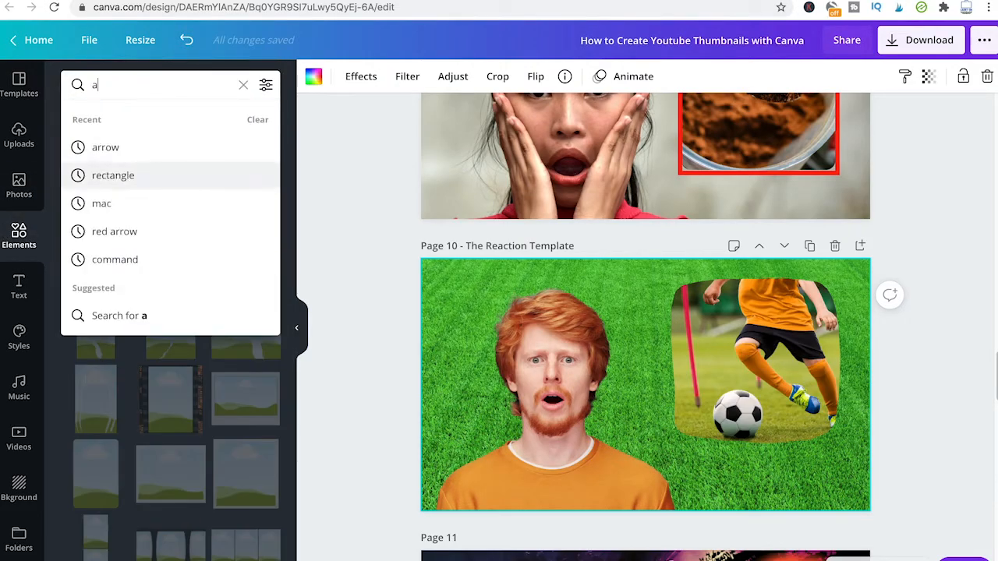
key("Return")
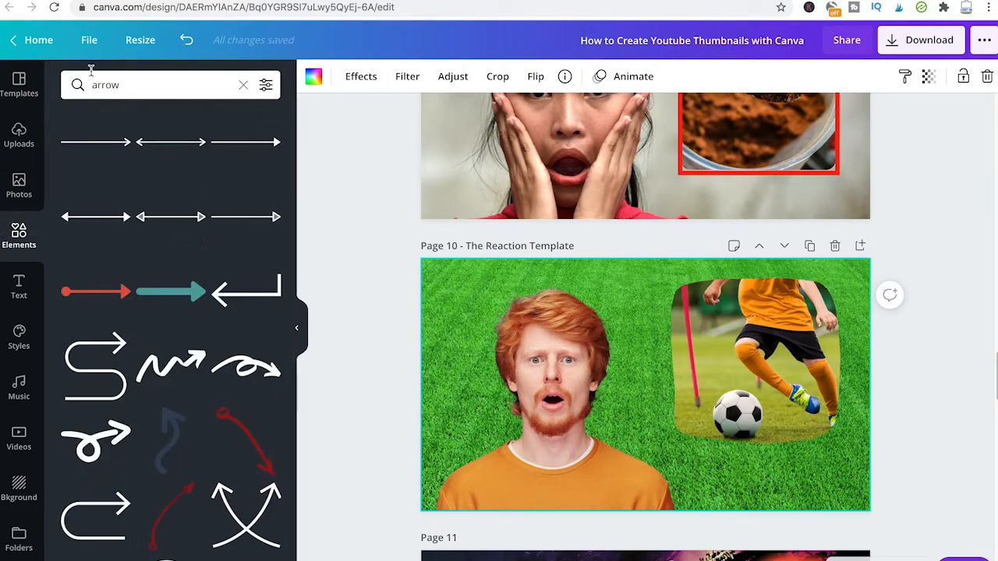
Step: Place the thick white curved arrow between the shocked man and the framed soccer photo on page 10
scroll(187, 234, "down", 5)
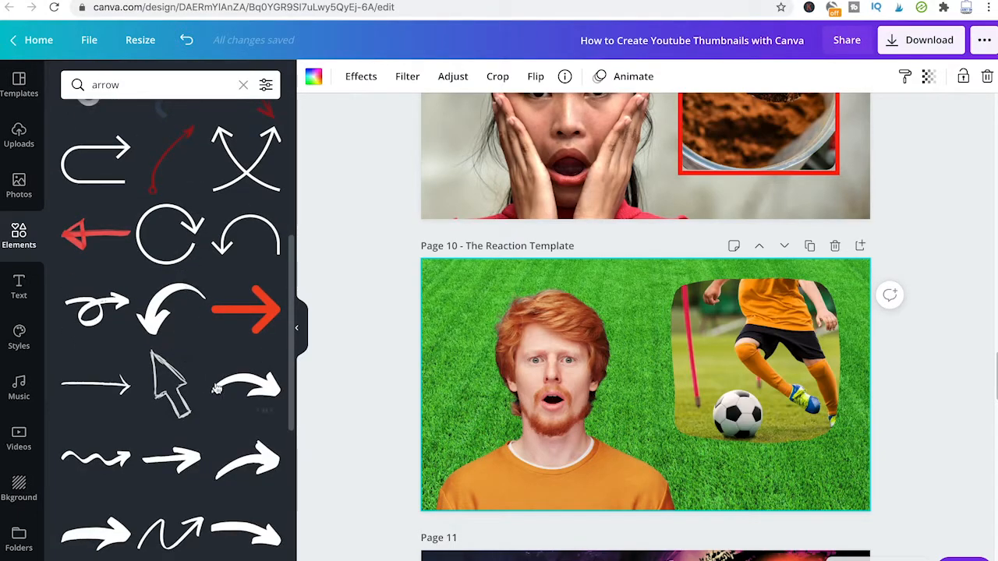
scroll(209, 347, "down", 5)
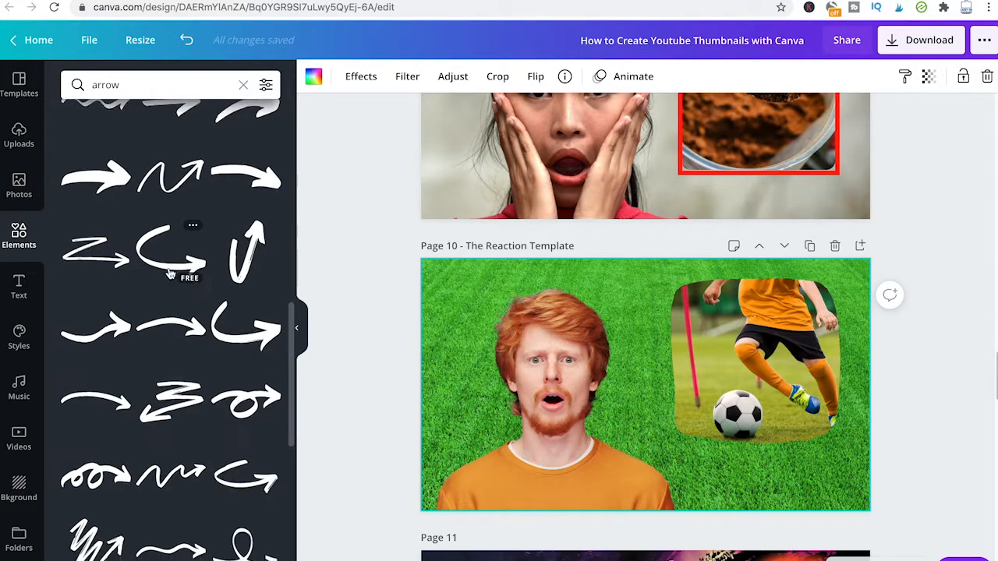
scroll(195, 287, "down", 1)
scroll(199, 288, "down", 1)
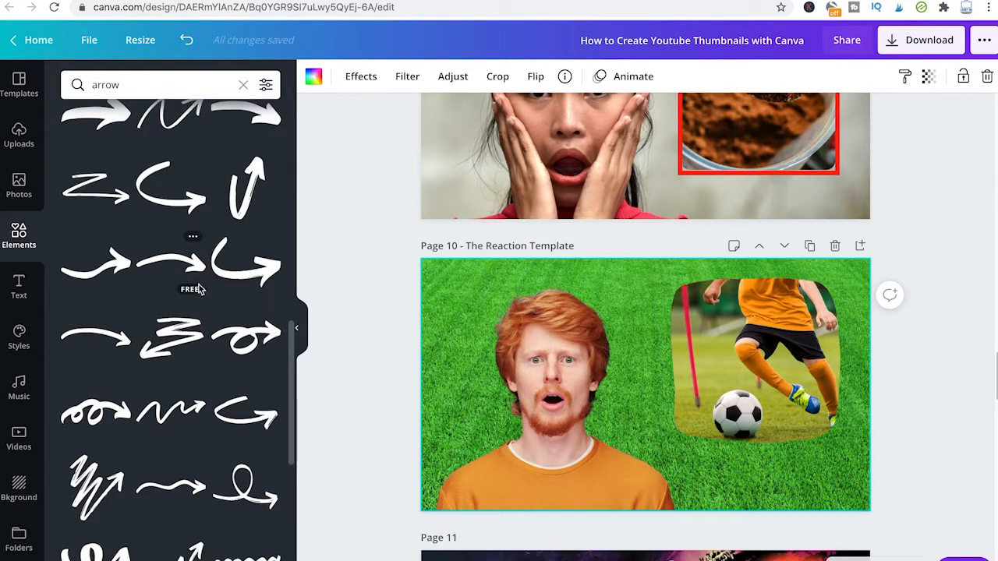
scroll(234, 265, "up", 1)
left_click_drag(246, 144, 620, 449)
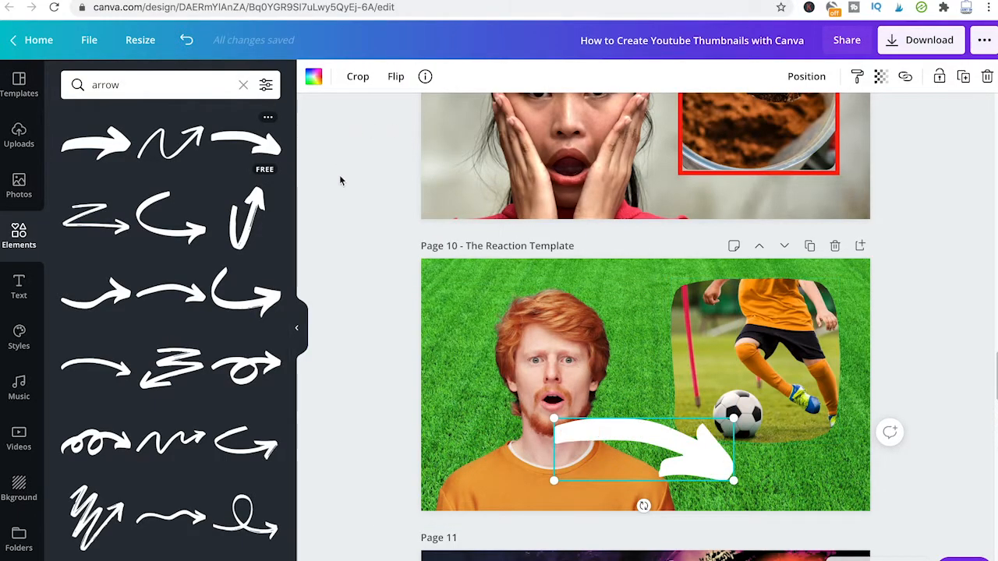
Step: Flip the white arrow vertically so that it curves upward toward the soccer photo, keeping its horizontal direction
left_click(396, 76)
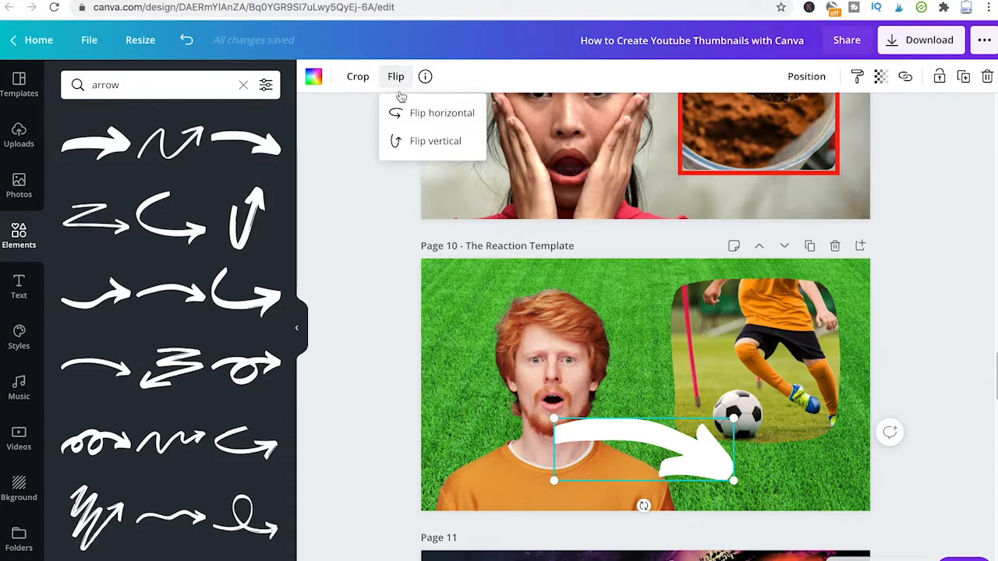
left_click(446, 117)
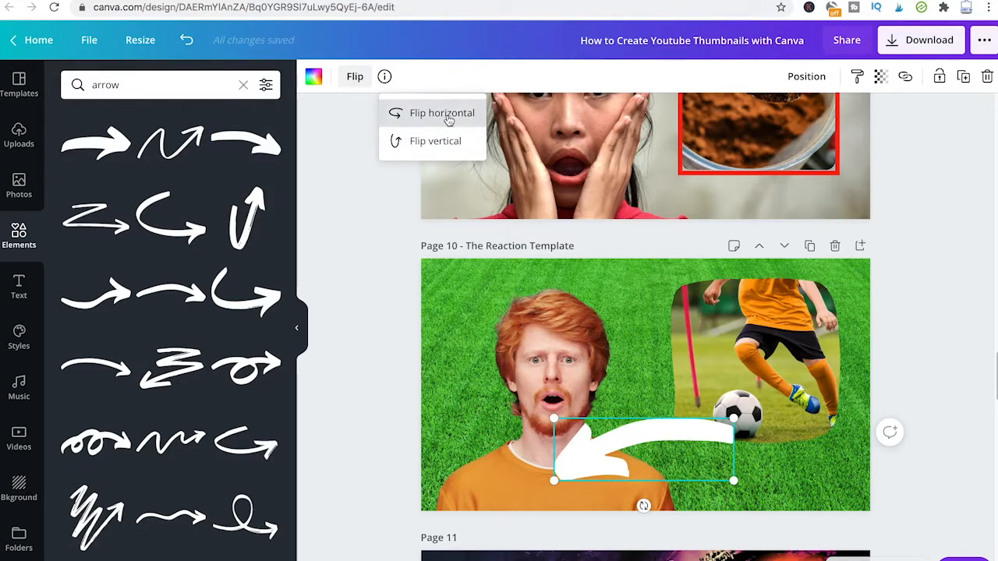
left_click(448, 117)
left_click(438, 148)
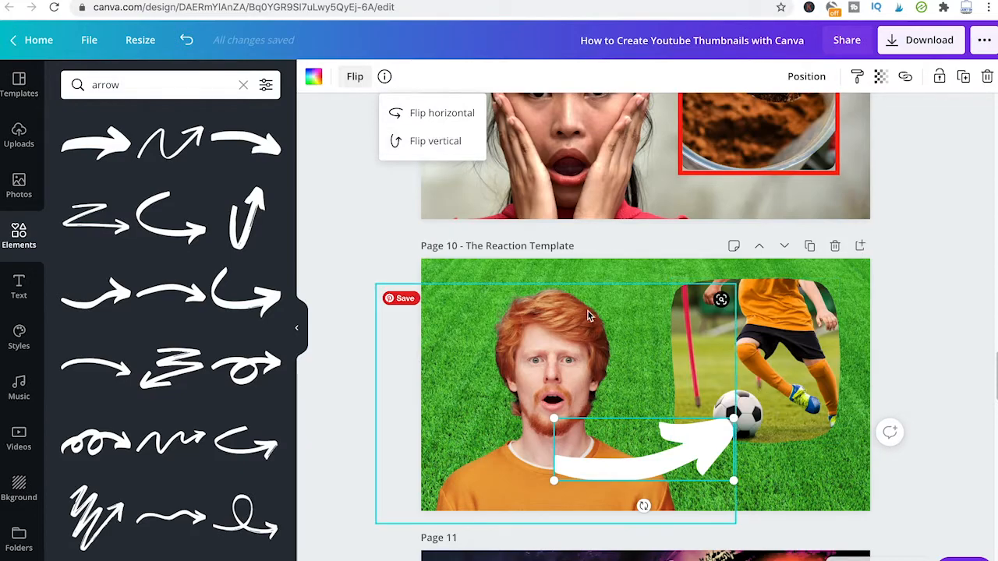
Step: Tilt the arrow upward and move it over the man's shirt so its tip points at the framed photo's lower corner
left_click_drag(628, 483, 627, 501)
left_click_drag(700, 470, 701, 457)
left_click_drag(645, 521, 665, 530)
left_click_drag(692, 471, 682, 458)
left_click_drag(717, 403, 694, 417)
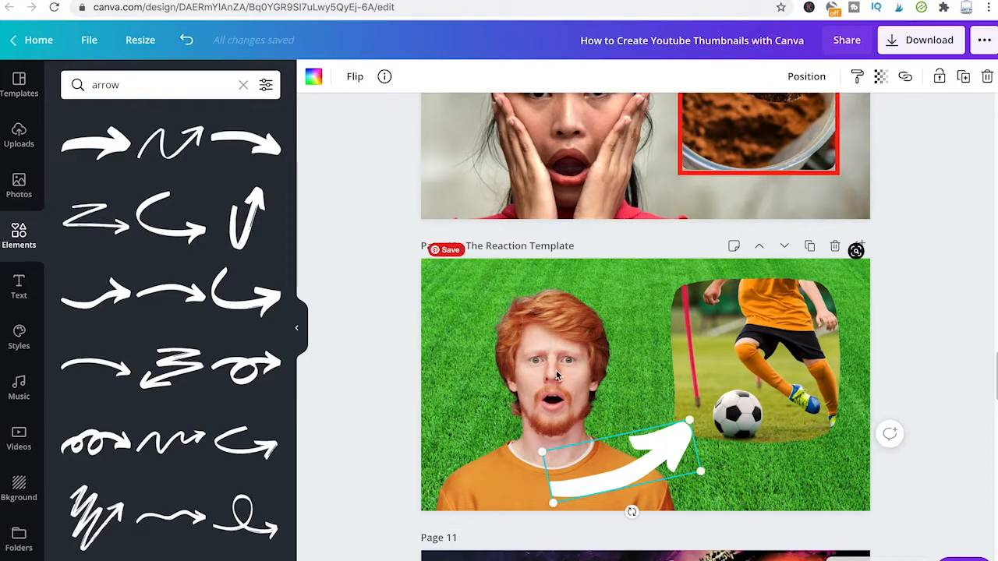
Step: Color the arrow red using the red from the document colors
left_click(313, 76)
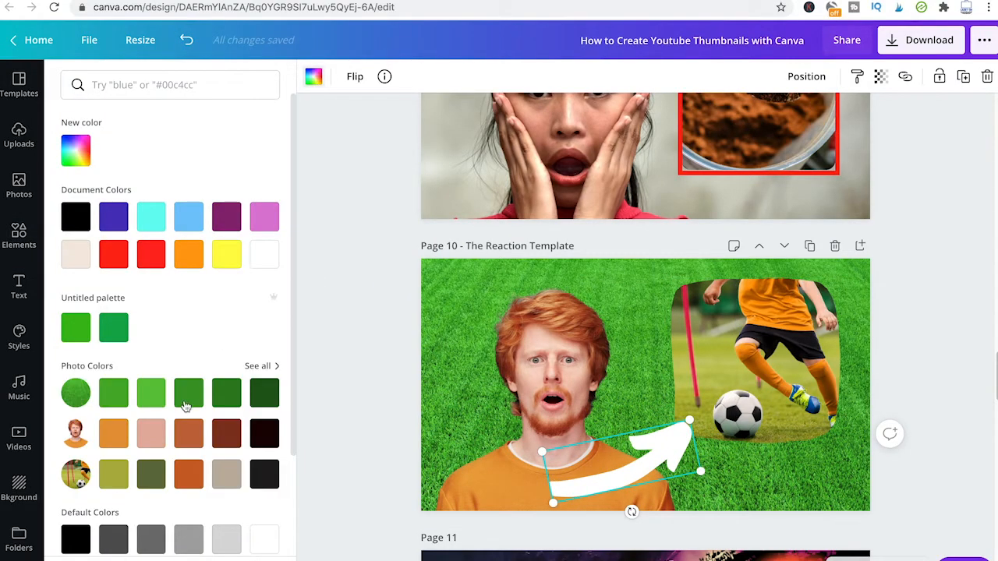
left_click(115, 255)
left_click(643, 266)
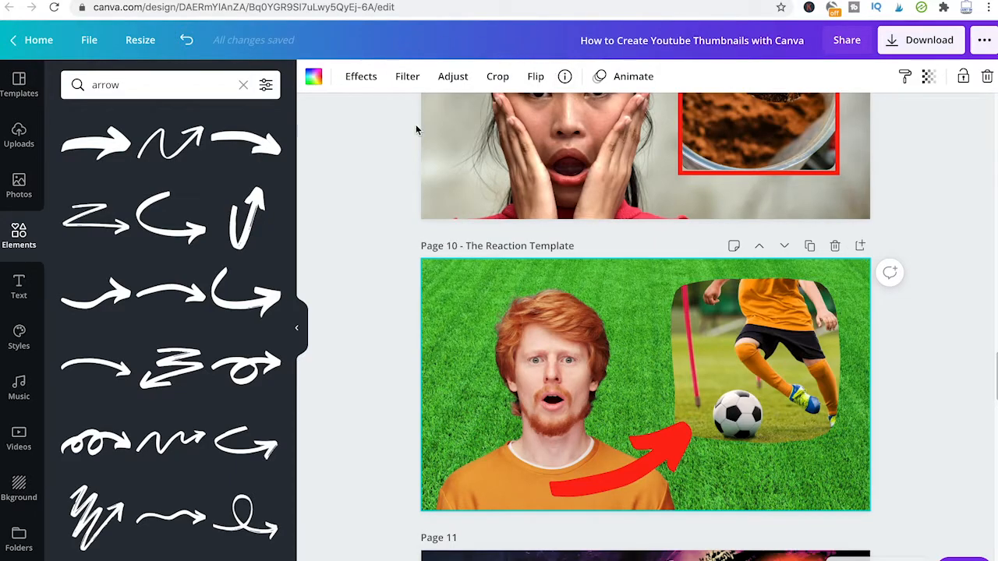
Step: Blur the grass background with a blur value of 10, comparing it with the unblurred version
left_click(452, 75)
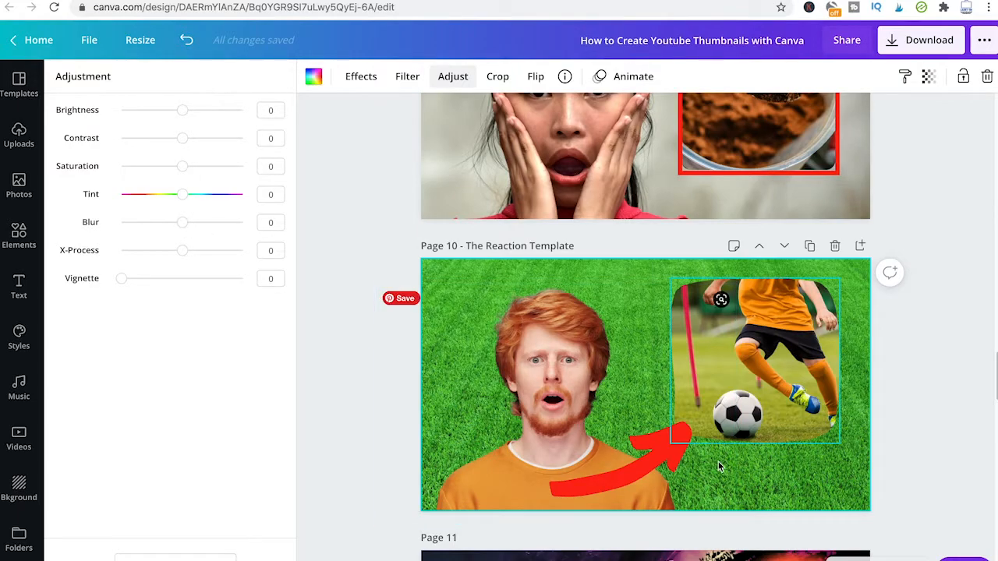
left_click(182, 224)
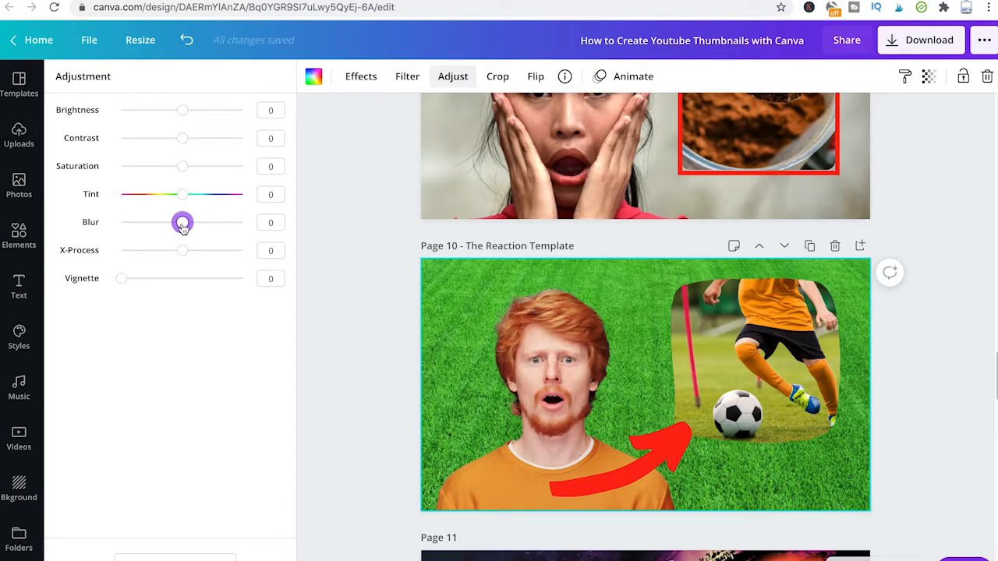
mouse_move(182, 225)
left_mouse_down()
mouse_move(198, 225)
mouse_move(188, 226)
left_mouse_up()
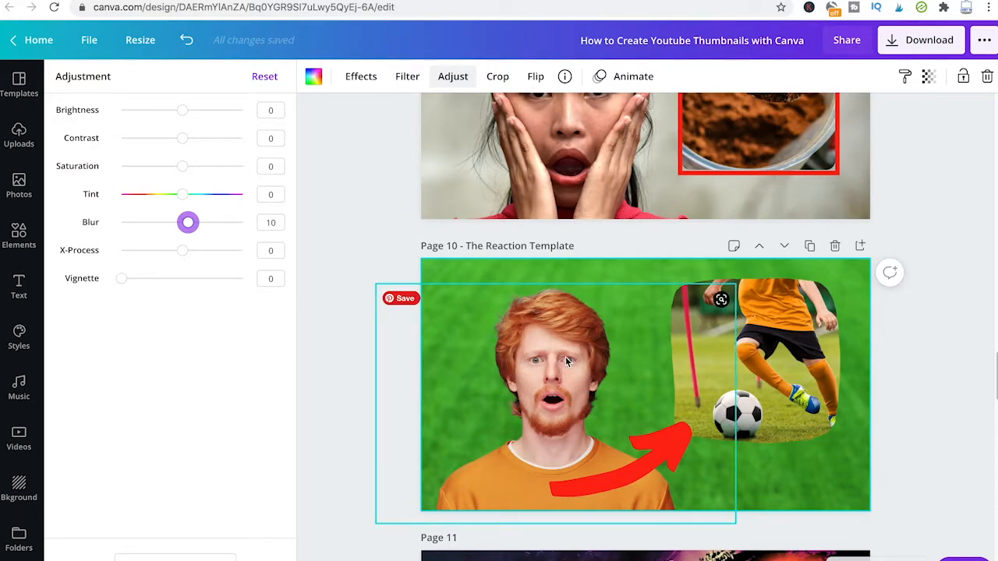
left_click_drag(188, 222, 182, 224)
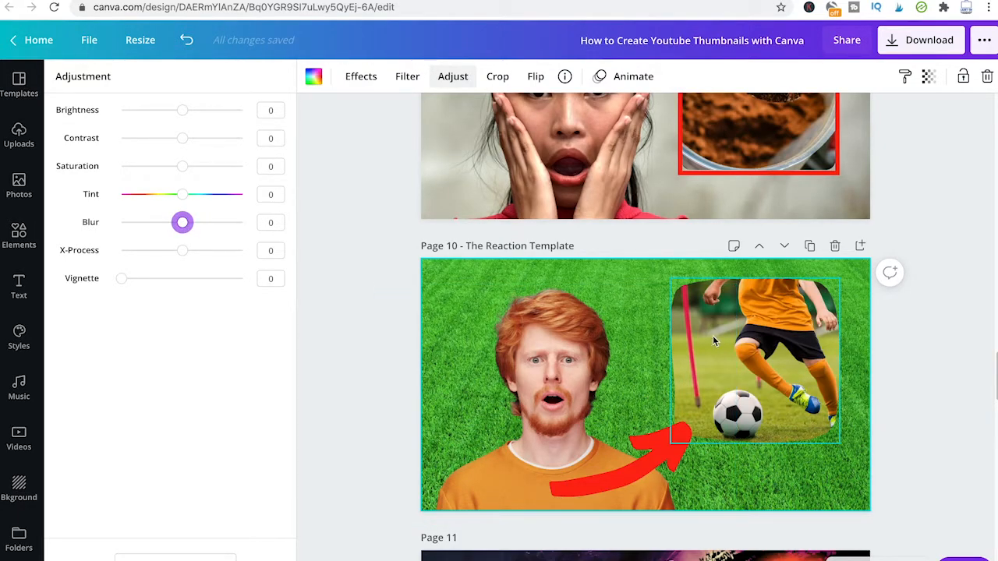
left_click_drag(182, 223, 189, 226)
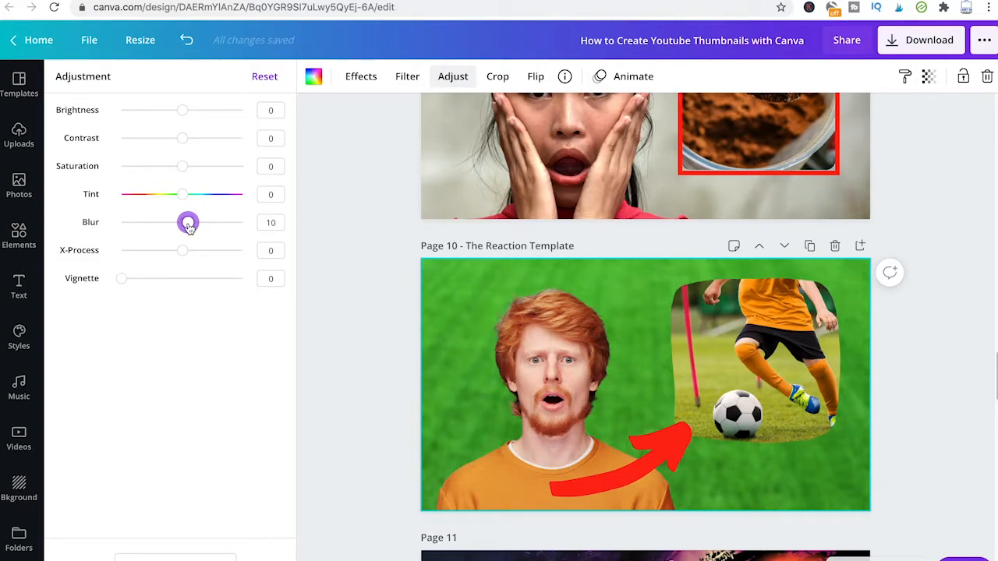
left_click(569, 380)
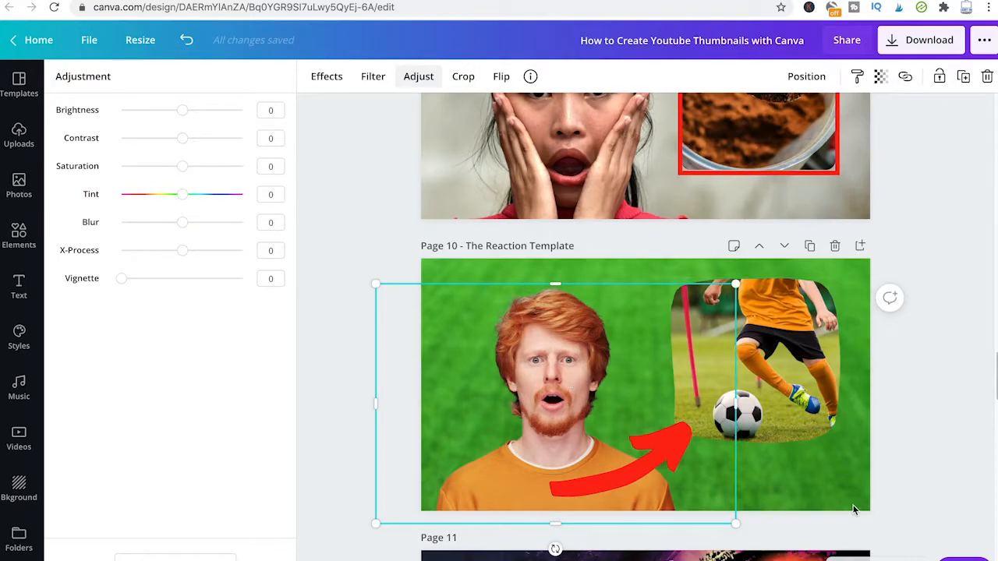
left_click(814, 466)
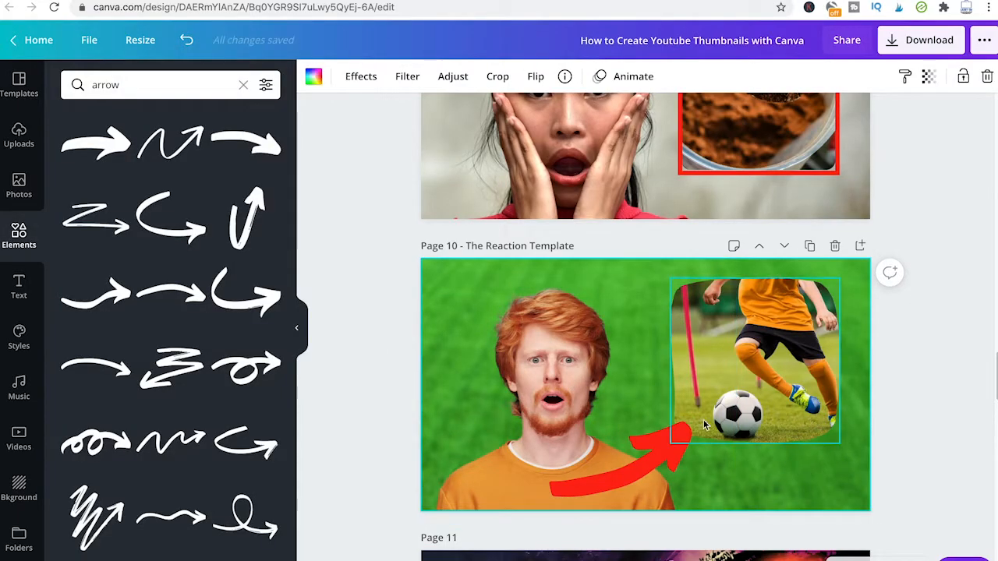
Step: Sharpen the cut-out of the shocked man with a negative blur value, comparing it with the unsharpened version
left_click(540, 348)
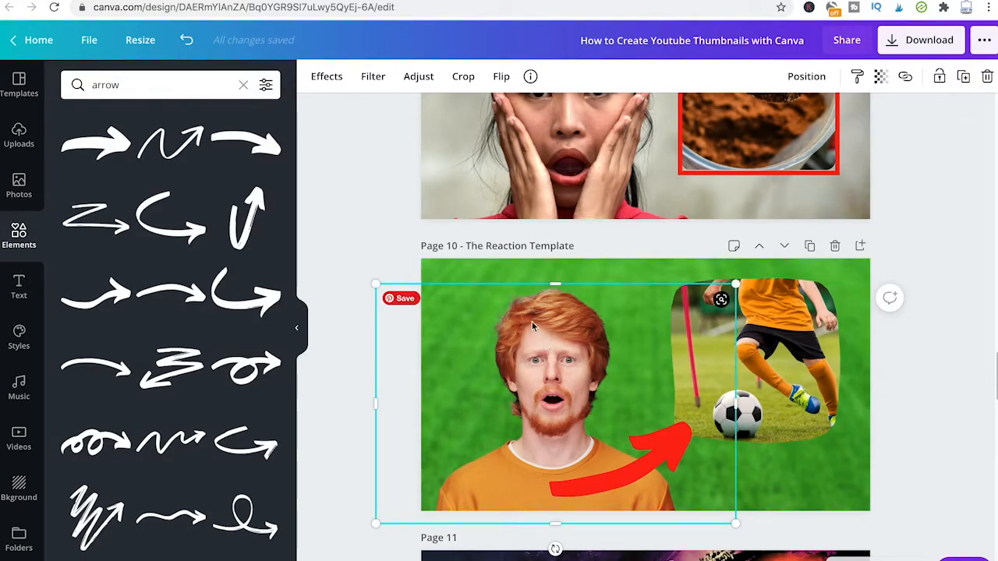
left_click(419, 76)
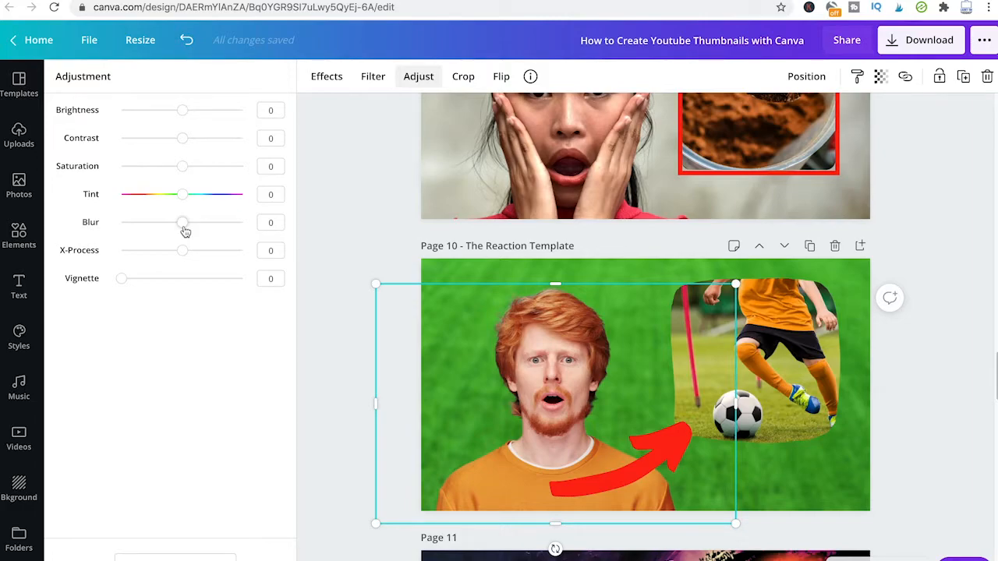
left_click_drag(185, 230, 170, 222)
left_click_drag(184, 231, 164, 223)
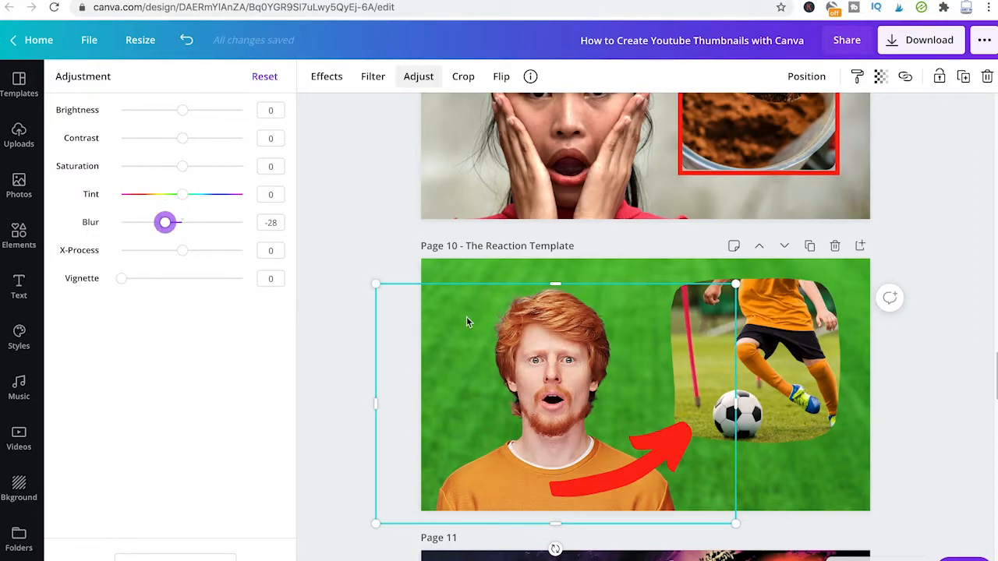
left_click_drag(166, 223, 184, 225)
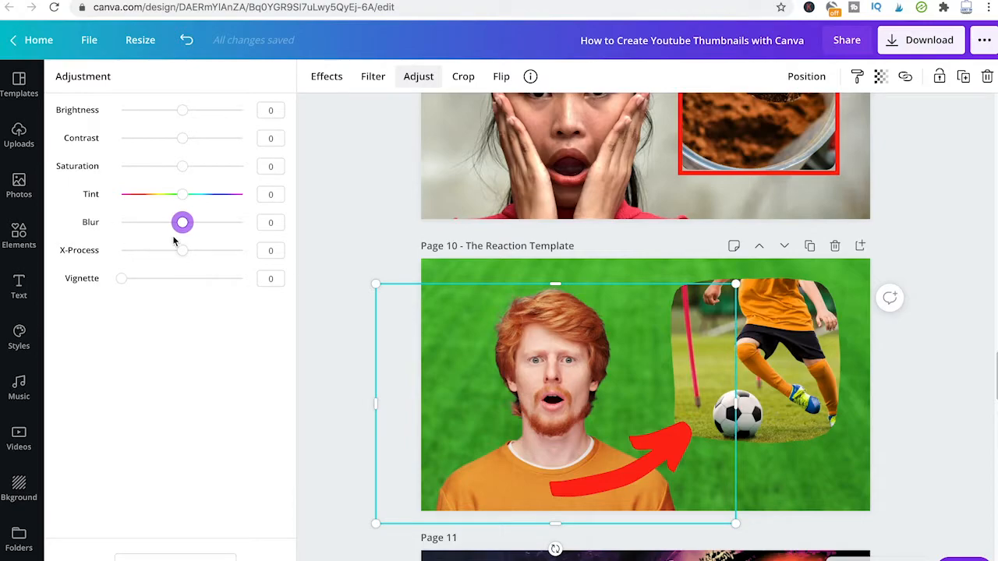
left_click_drag(182, 223, 160, 225)
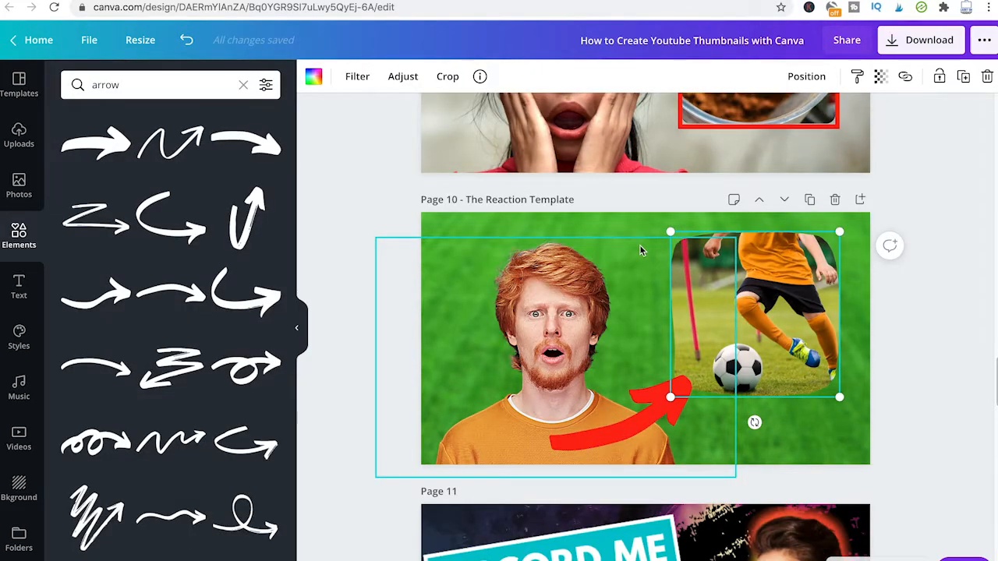
Step: Duplicate the DISCORD.ME Platinum Review page and delete everything on the copy to leave a blank page 12
scroll(639, 246, "down", 3)
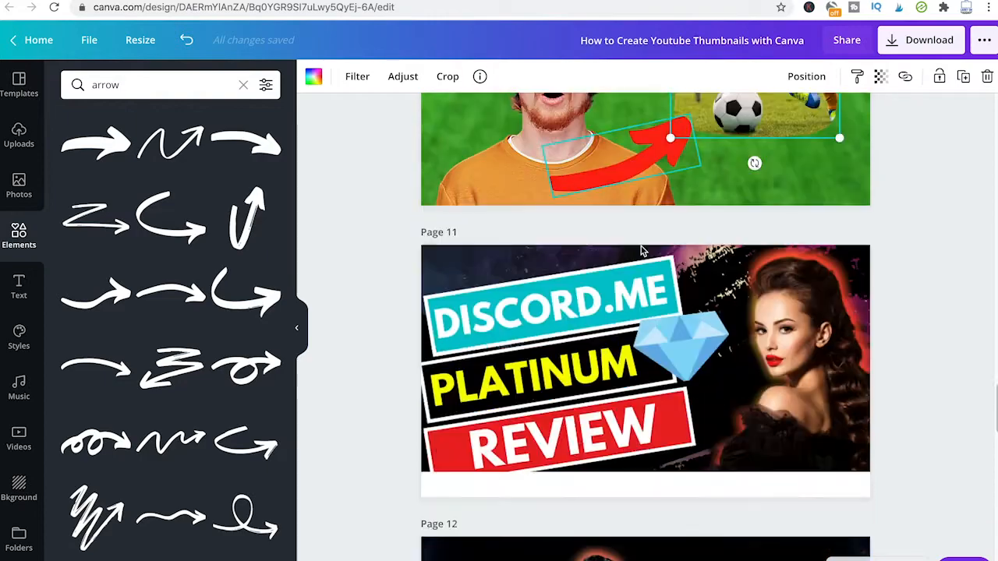
scroll(677, 384, "down", 1)
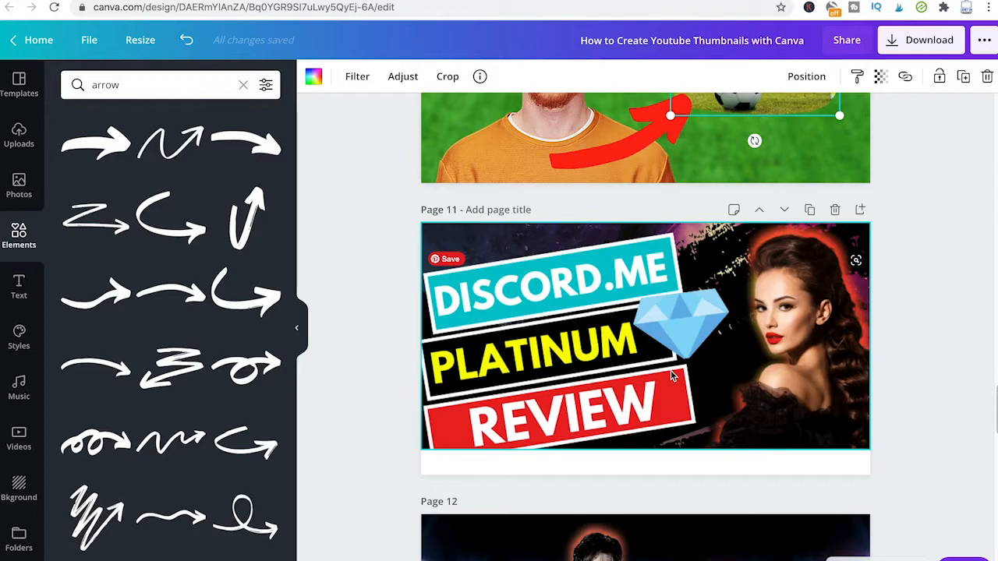
scroll(675, 382, "down", 1)
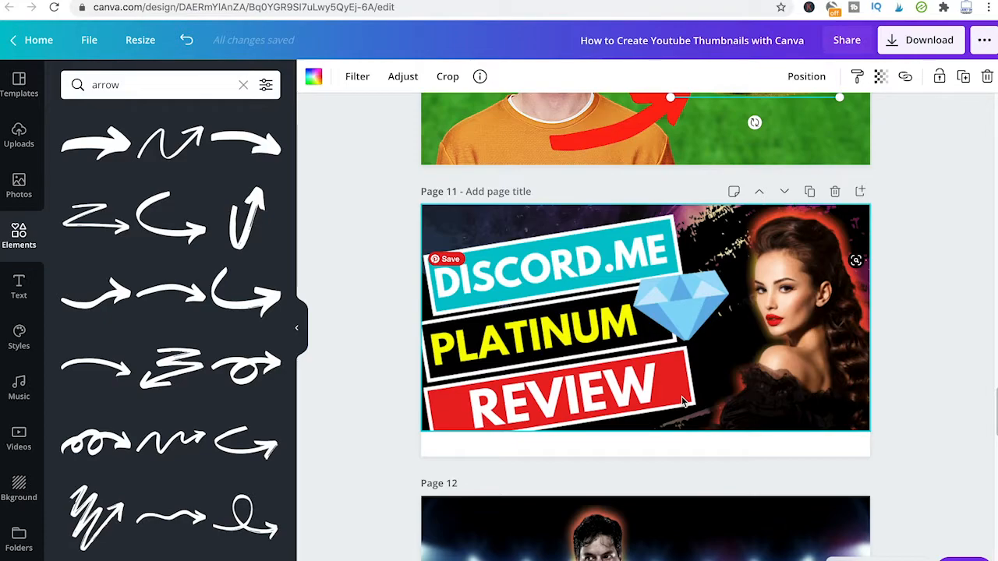
left_click(810, 192)
left_click(749, 282)
key("Delete")
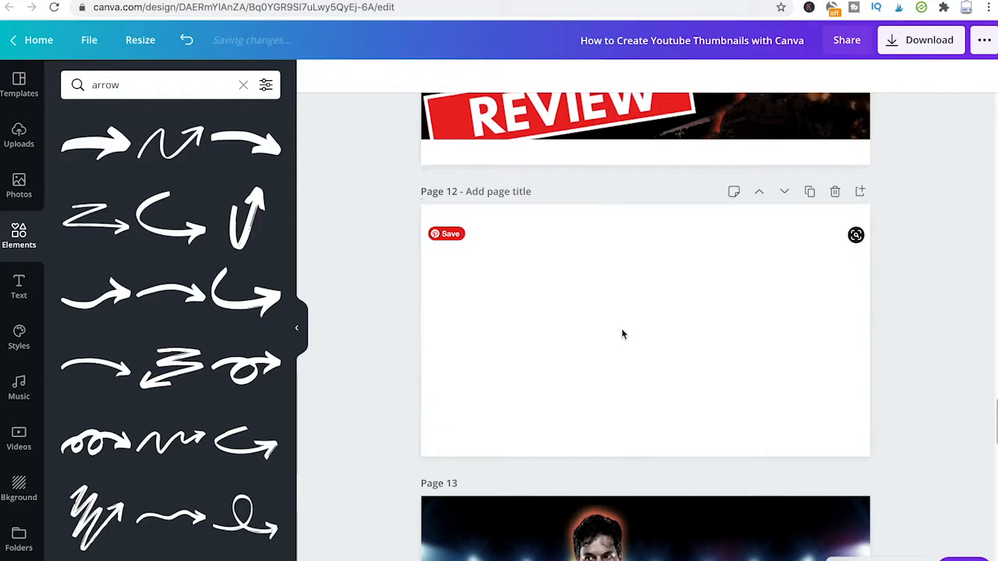
left_click_drag(401, 210, 919, 445)
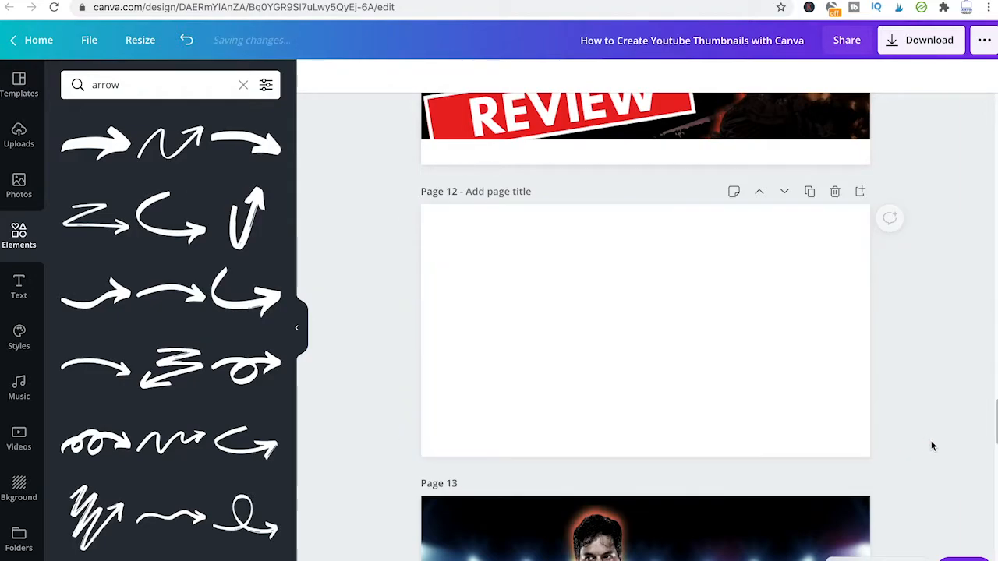
left_click(767, 311)
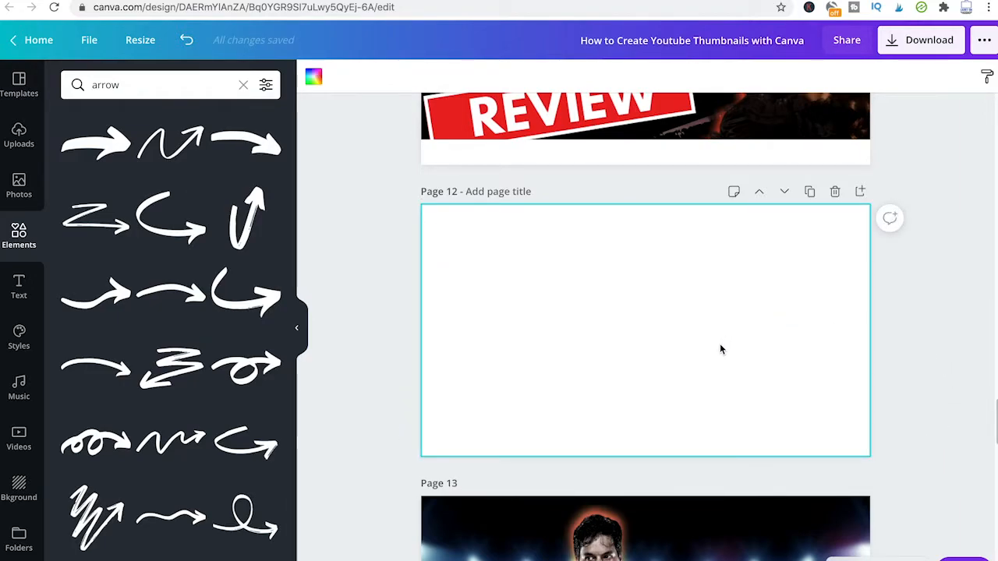
Step: Add a text box to the middle of blank page 12 and select its placeholder text
scroll(720, 343, "up", 2)
scroll(720, 340, "up", 1)
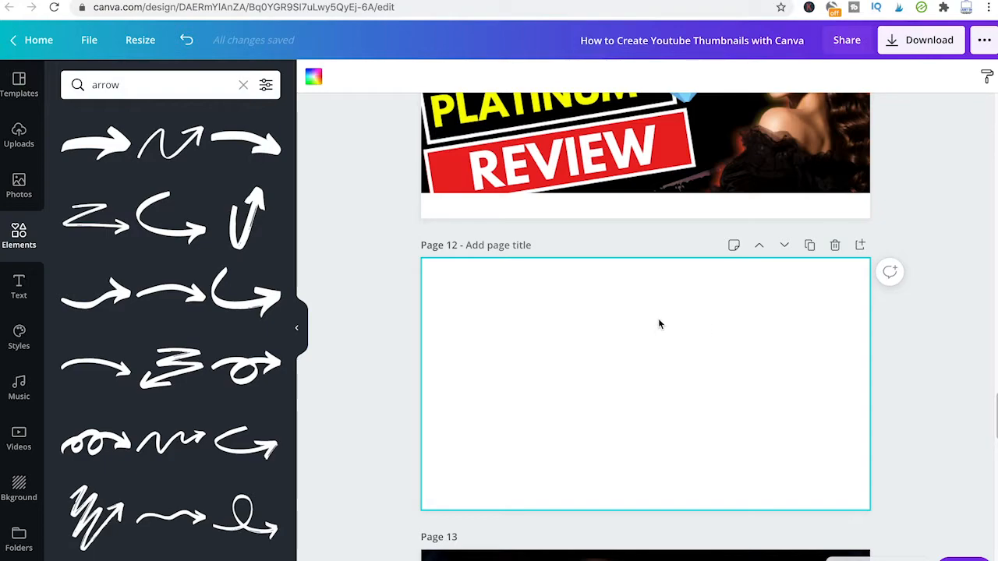
key("t")
left_click(645, 382)
triple_click(653, 386)
key("Escape")
double_click(662, 399)
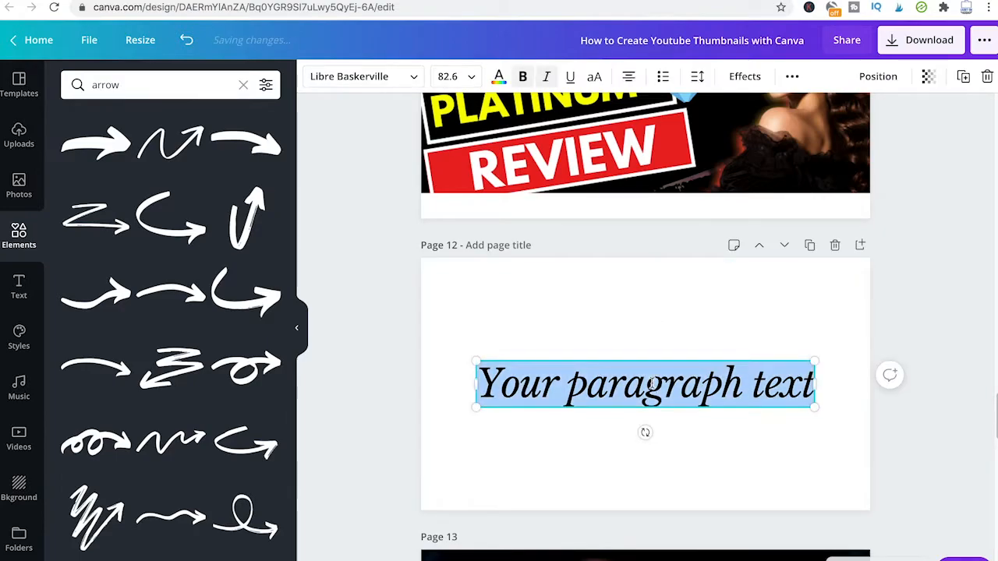
Step: Change the font of the placeholder text on page 12 to League Spartan
left_click(412, 77)
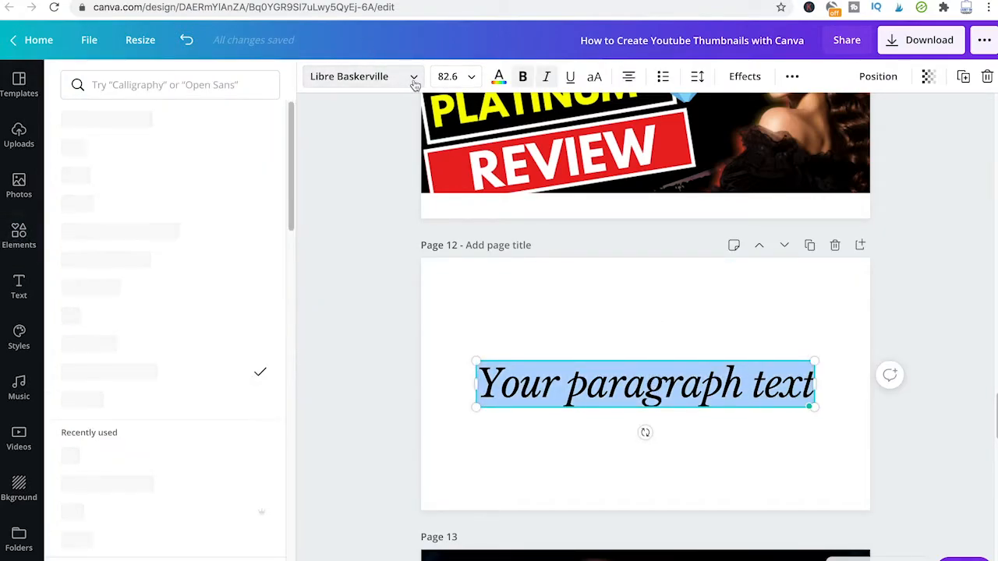
left_click(415, 79)
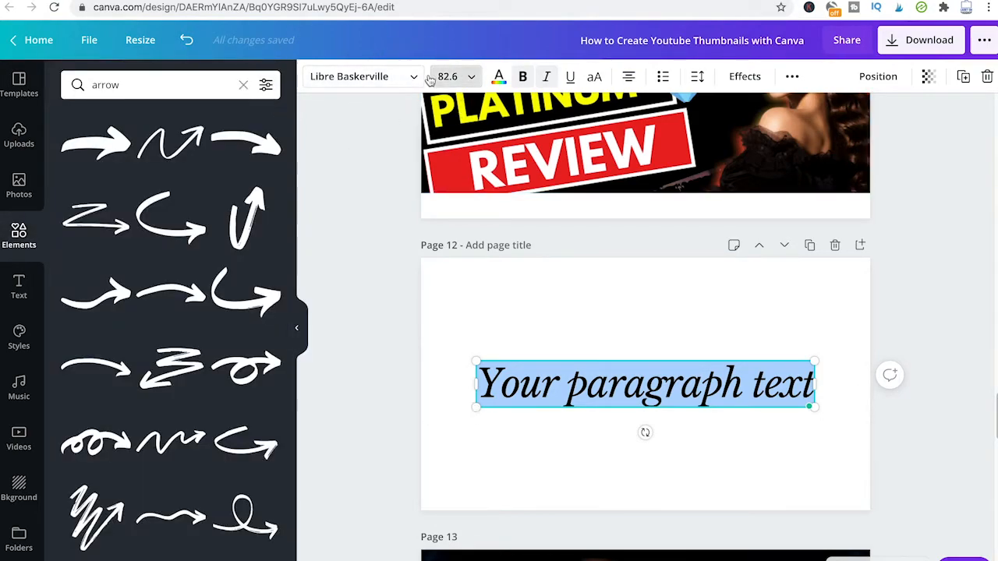
left_click(390, 76)
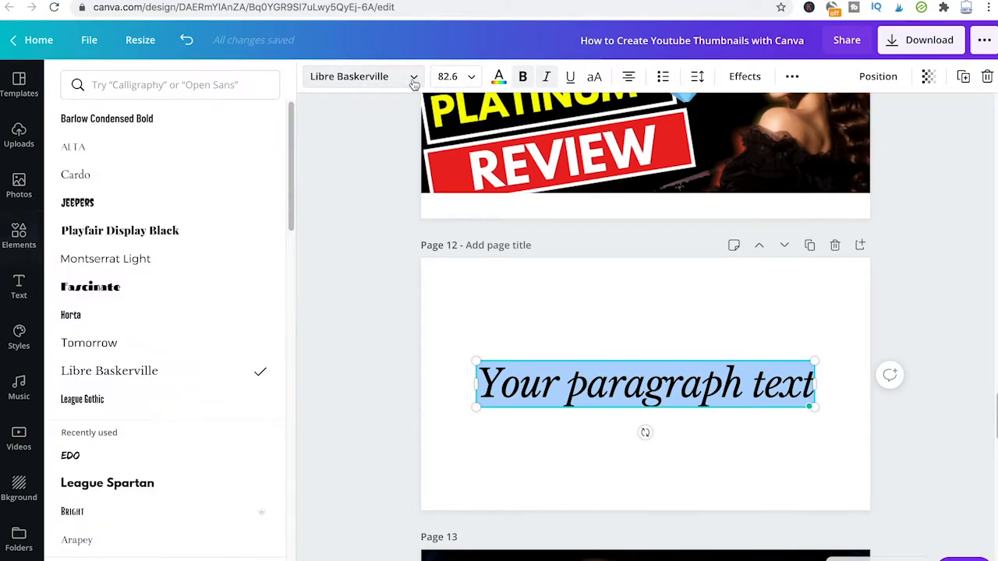
left_click(138, 82)
type("lea")
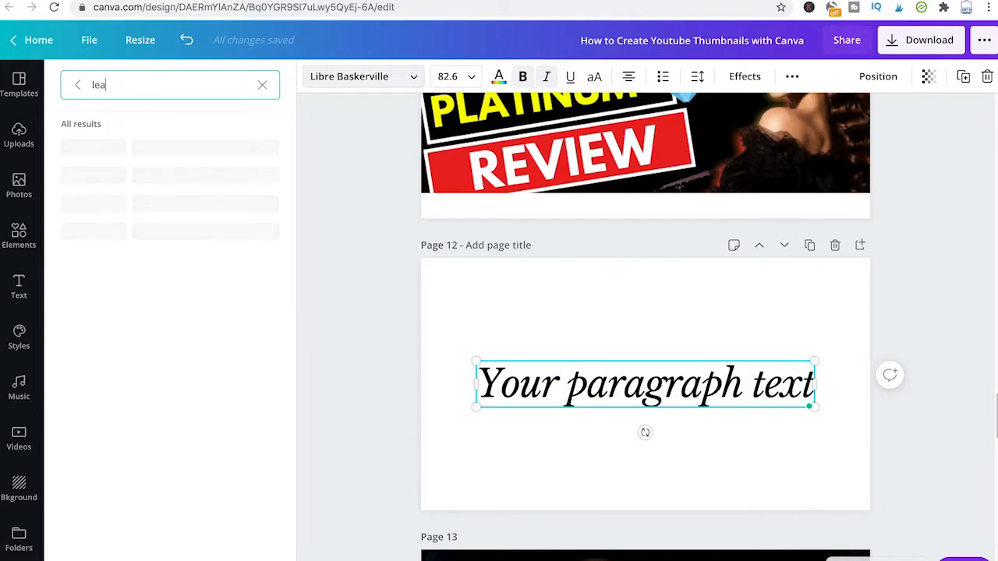
key("BackSpace")
key("BackSpace")
key("BackSpace")
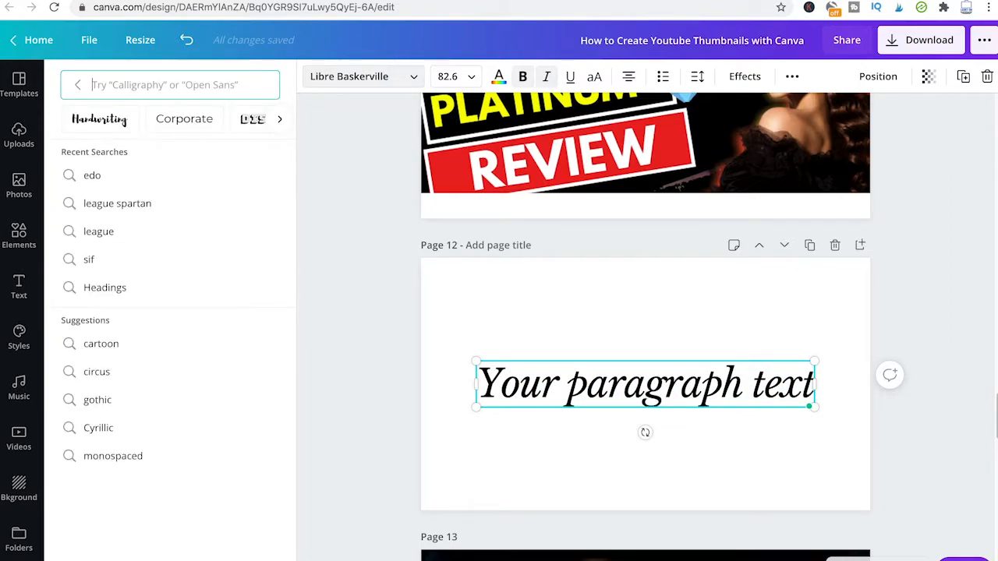
type("league ")
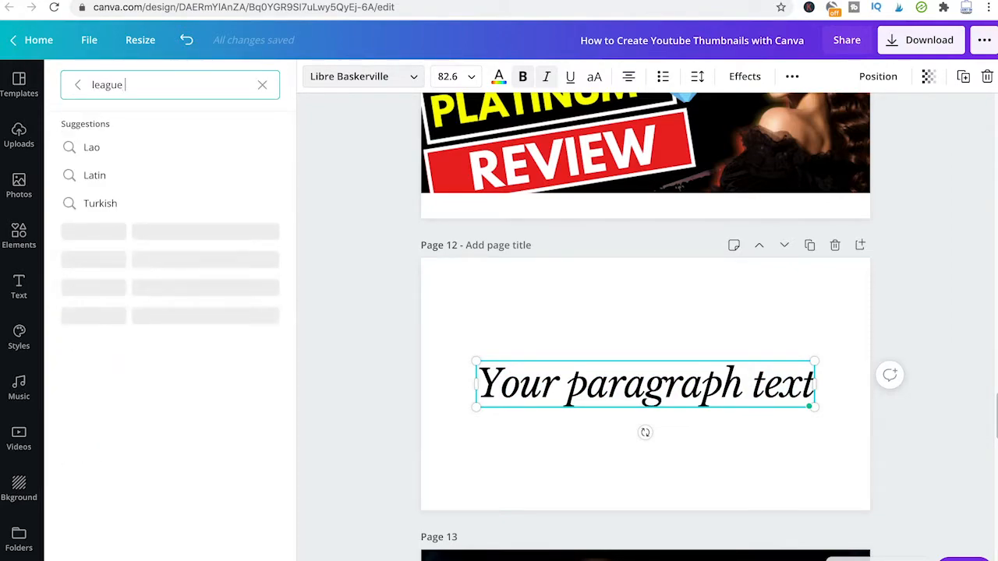
type("spartan")
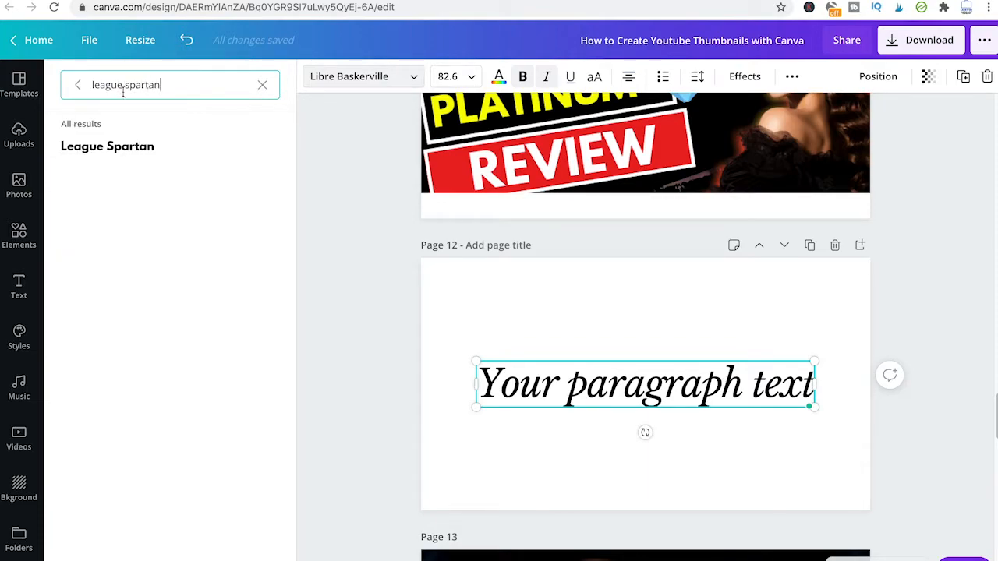
left_click(109, 146)
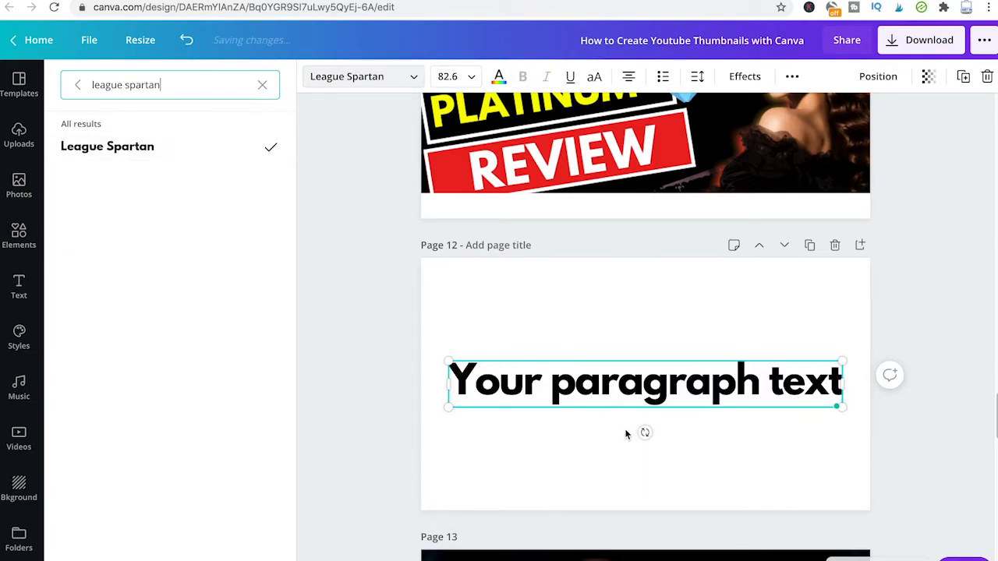
Step: Move the text box to the upper part of page 12 and resize it to about 1,053 by 124
left_click(589, 406)
left_click(600, 385)
left_click(807, 385)
left_click(764, 384)
left_click(803, 336)
left_click(755, 380)
left_click_drag(840, 357, 695, 379)
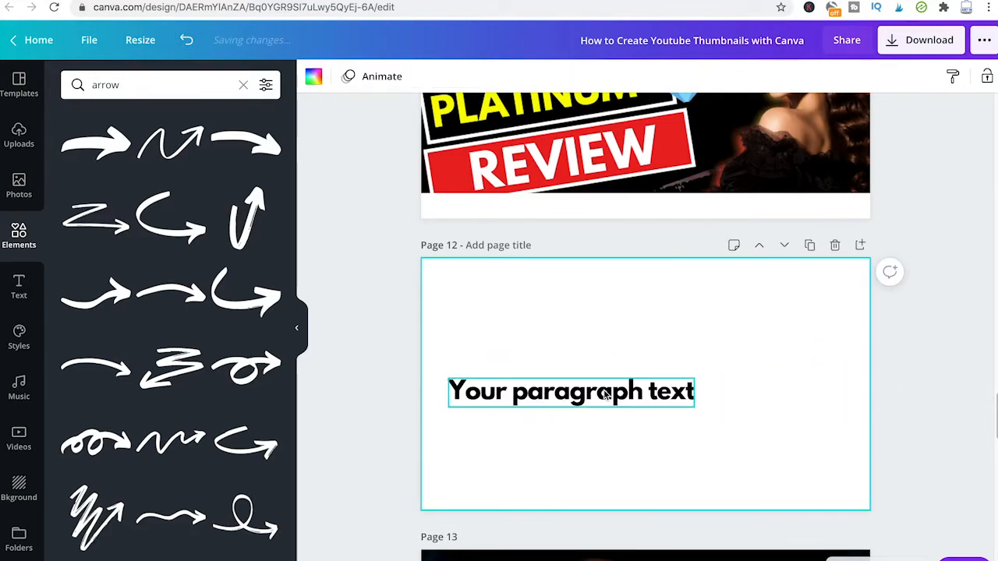
left_click_drag(607, 395, 602, 335)
left_click_drag(693, 350, 797, 425)
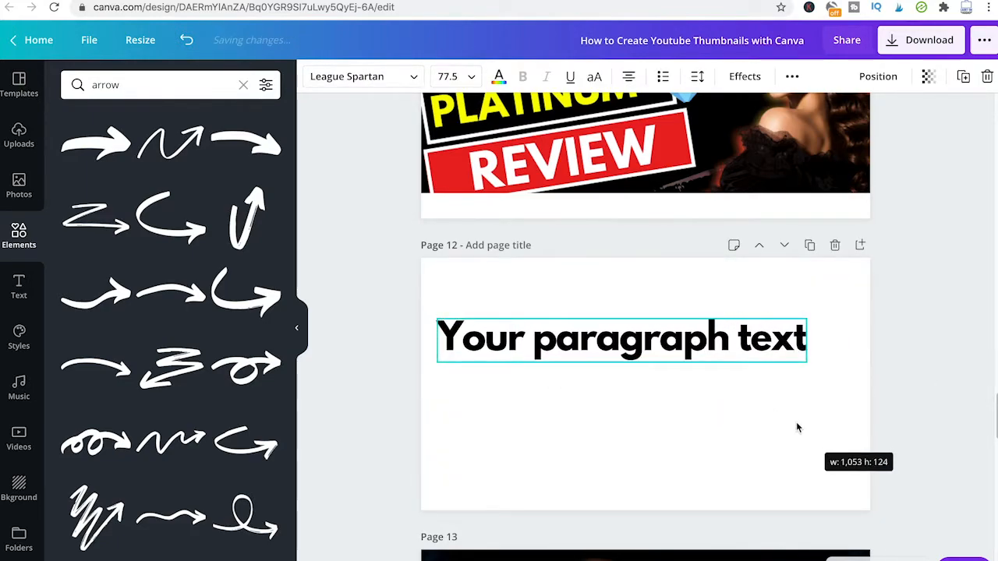
left_click(709, 337)
left_click(709, 337)
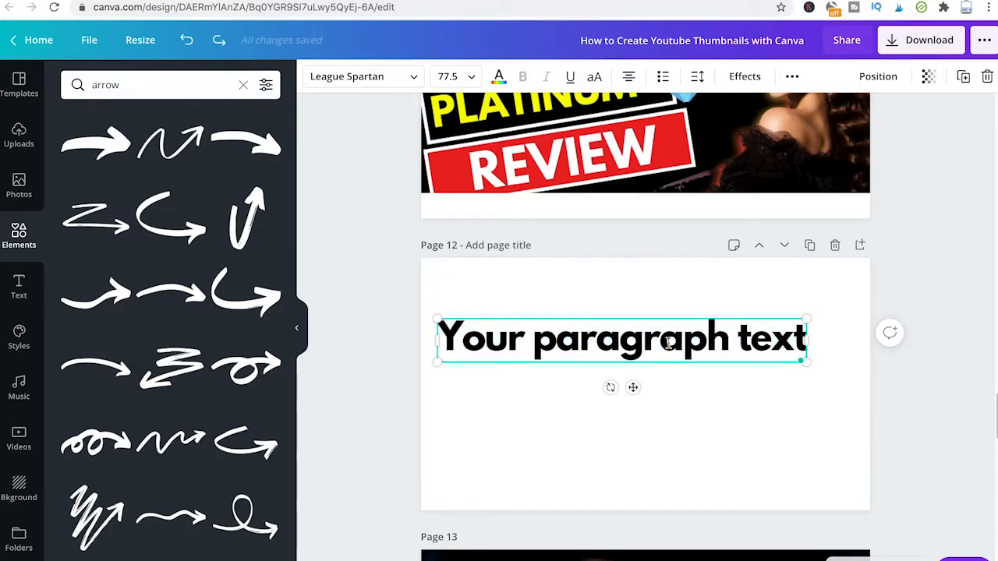
Step: Duplicate the text box twice, stacking the copies beneath the original to form three lines
left_click(694, 471)
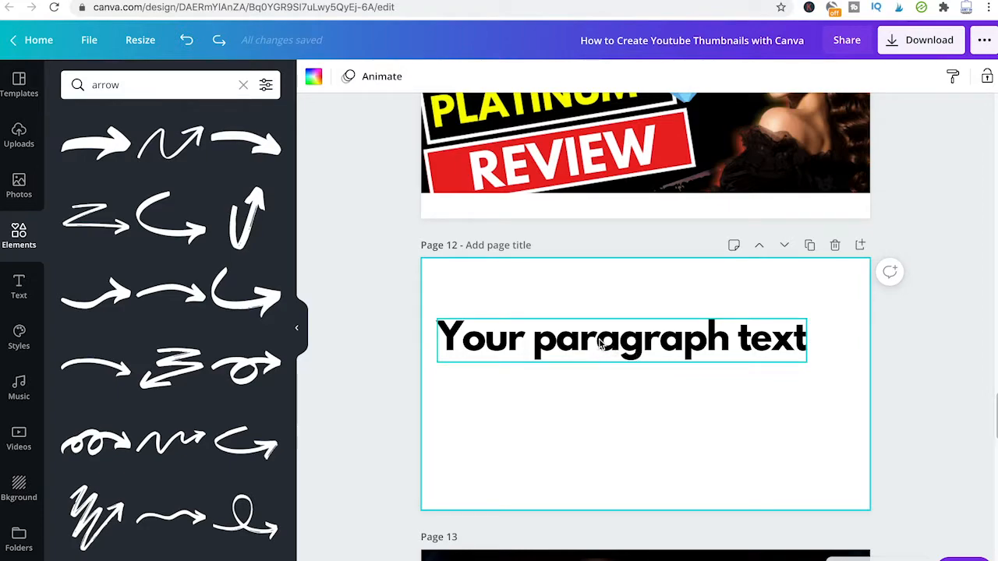
left_click(600, 353)
left_click_drag(599, 352, 599, 445)
left_click_drag(578, 368, 577, 355)
double_click(578, 347)
key("ctrl+z")
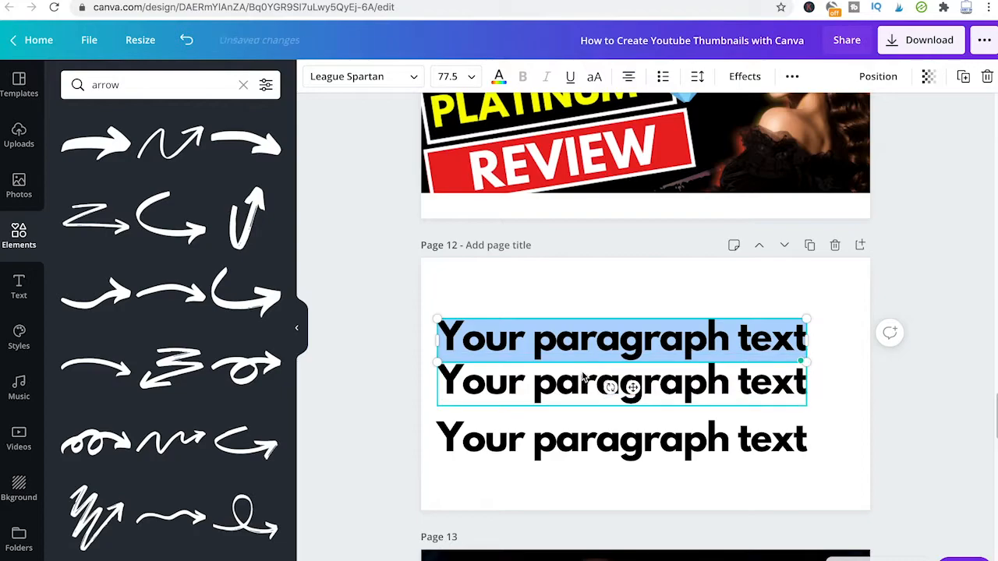
Step: Replace the placeholder text in the uppermost text box with SOCCER
left_click(734, 259)
left_click(757, 294)
left_click(601, 335)
left_click(600, 336)
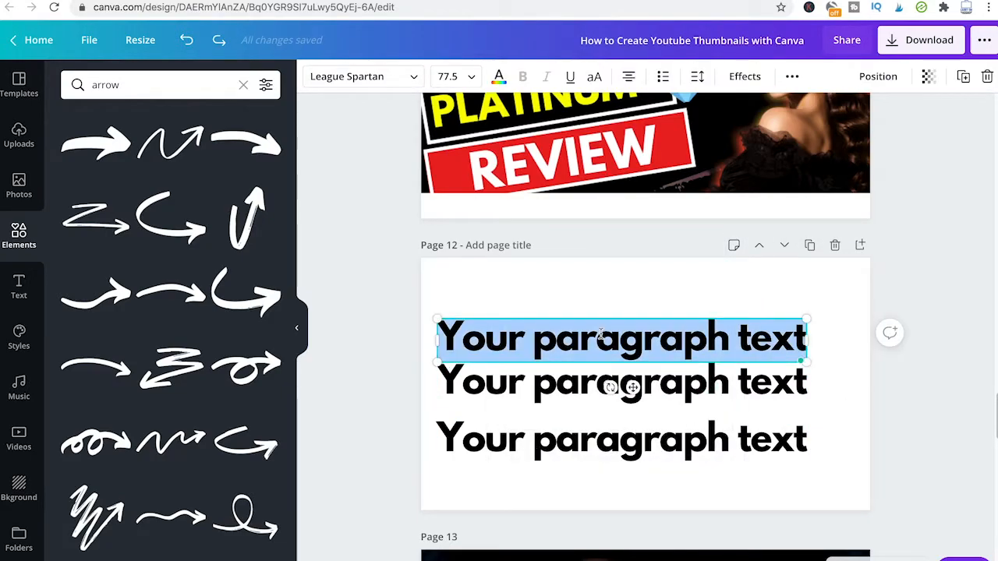
type("S")
key("BackSpace")
type("SOCC")
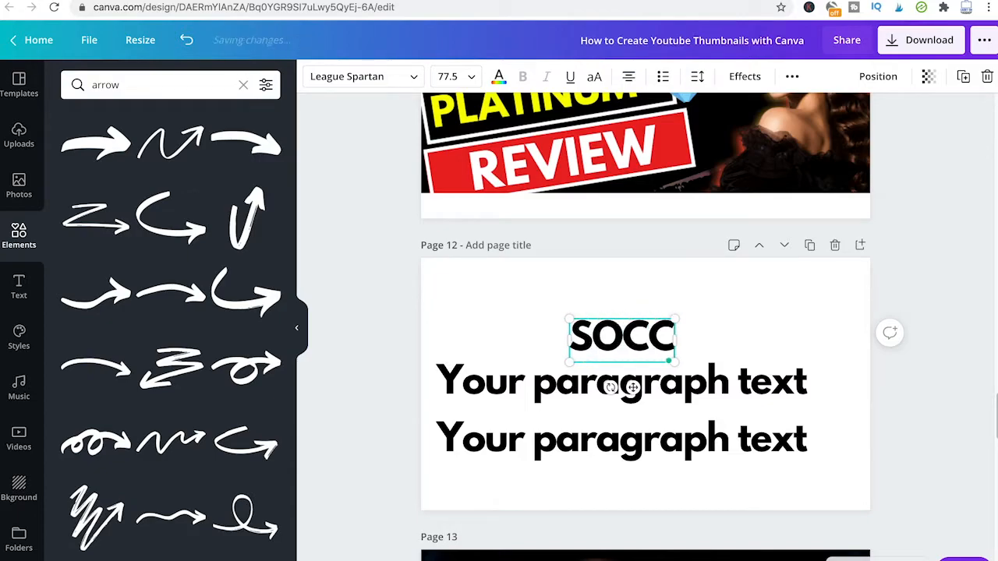
type("ER")
Step: Replace the text of the second line with HIGHLIGHTS and the third line with 2020
left_click_drag(559, 382, 680, 382)
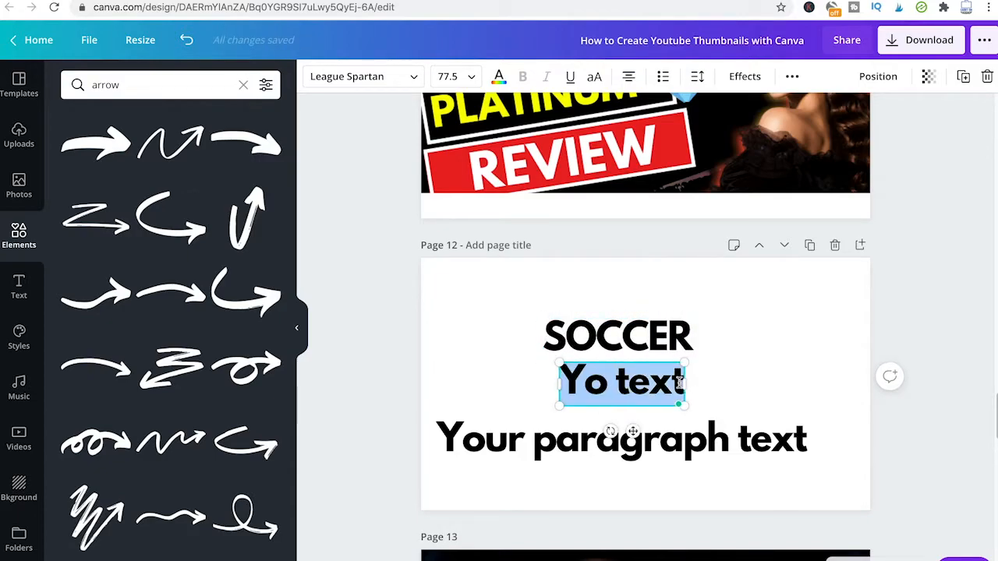
key("BackSpace")
type("HIGHLIGHTS")
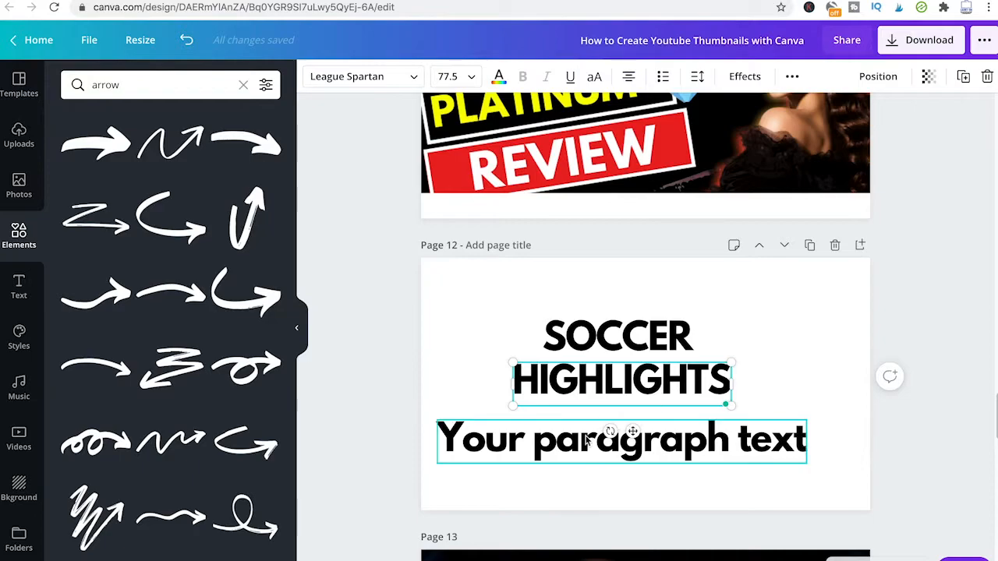
left_click(587, 440)
left_click(584, 438)
type("2020")
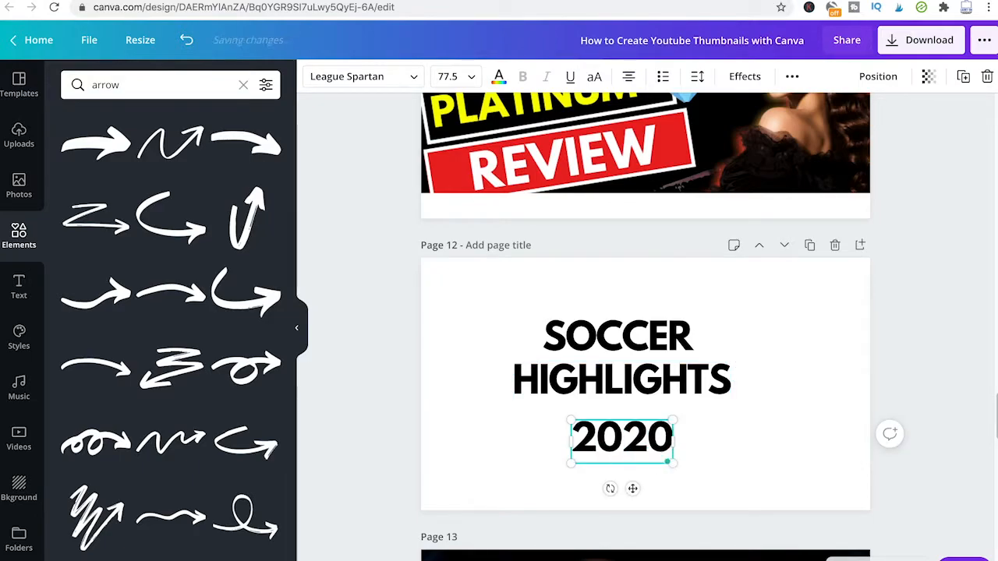
Step: Arrange SOCCER, HIGHLIGHTS and 2020 as an evenly spaced stack aligned along the left side of page 12
left_click_drag(551, 335, 464, 313)
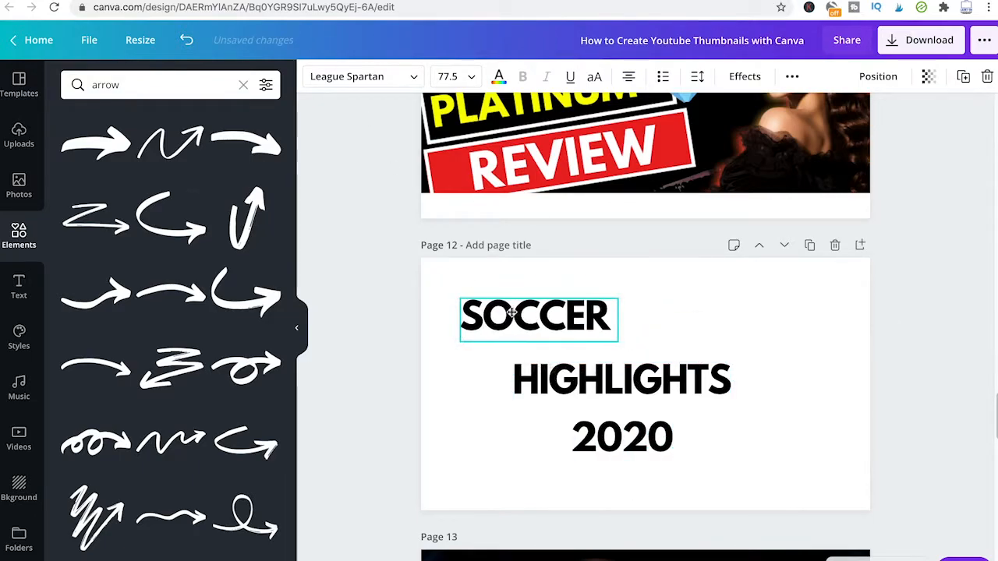
left_click_drag(580, 385, 523, 376)
left_click(581, 435)
left_click_drag(580, 435, 463, 415)
left_click(614, 439)
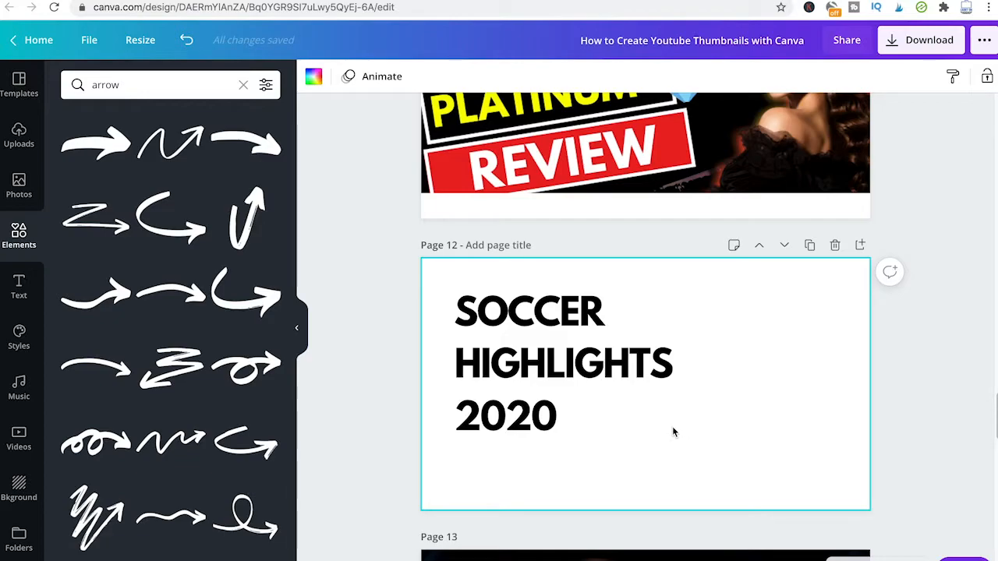
Step: Review the banner layout of the DISCORD.ME thumbnail on page 11 and search the elements for rectangle
scroll(666, 456, "up", 5)
scroll(538, 327, "down", 2)
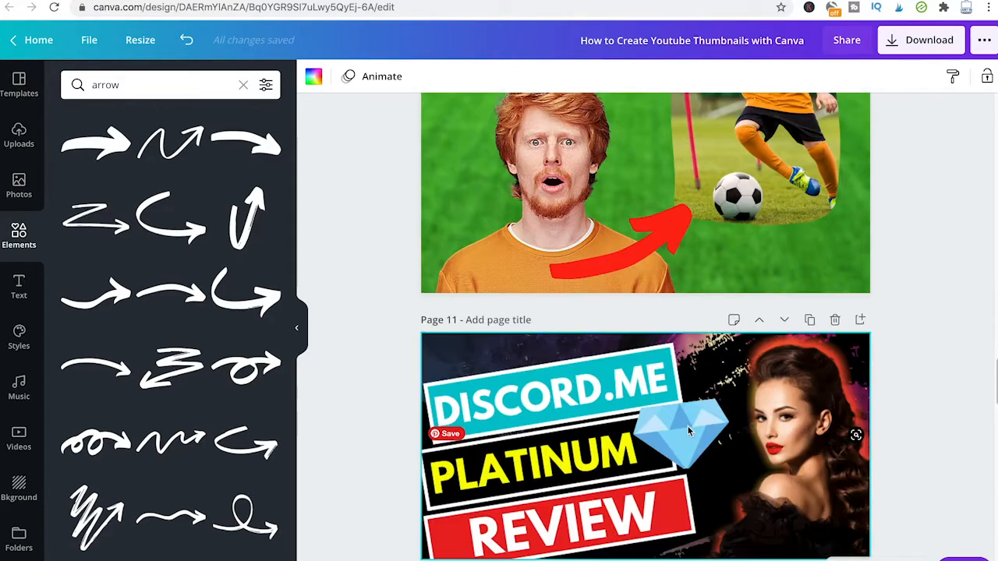
scroll(567, 365, "down", 3)
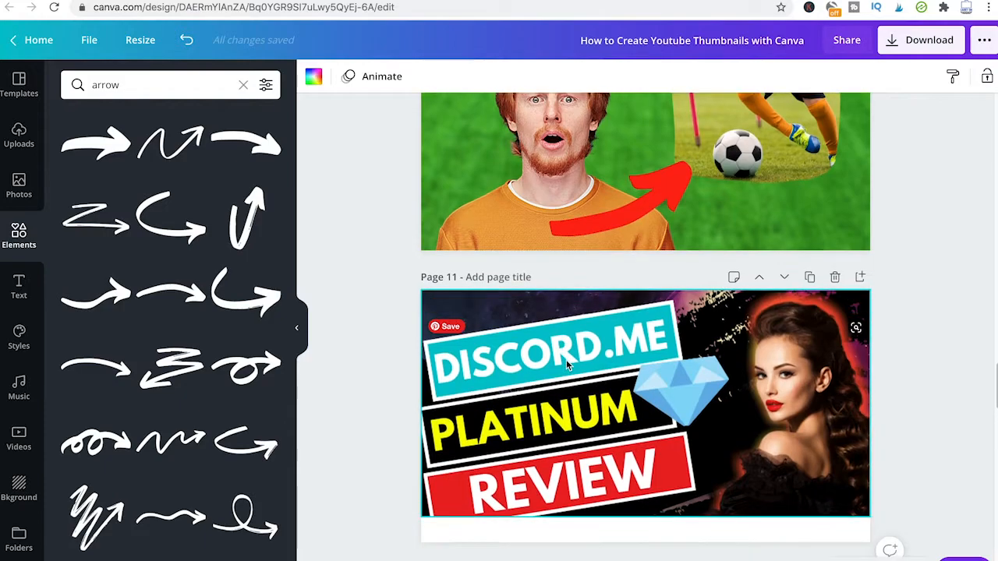
scroll(567, 365, "down", 1)
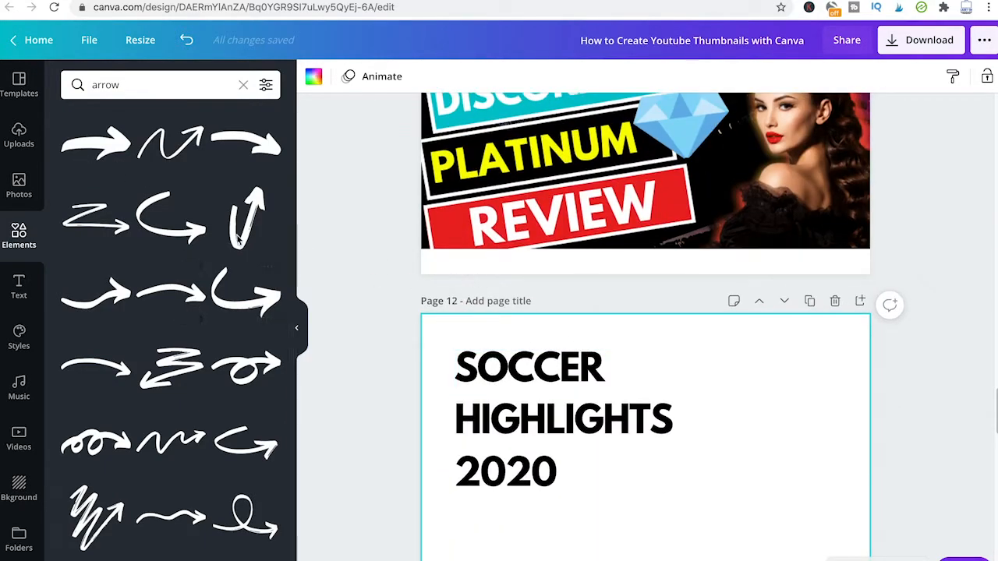
left_click(20, 233)
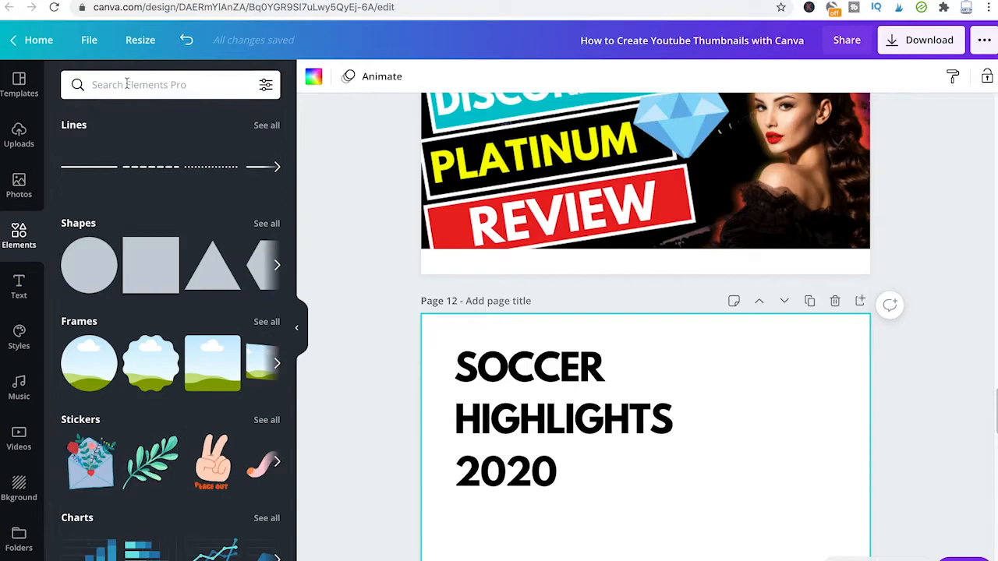
left_click(127, 84)
type("rectangl")
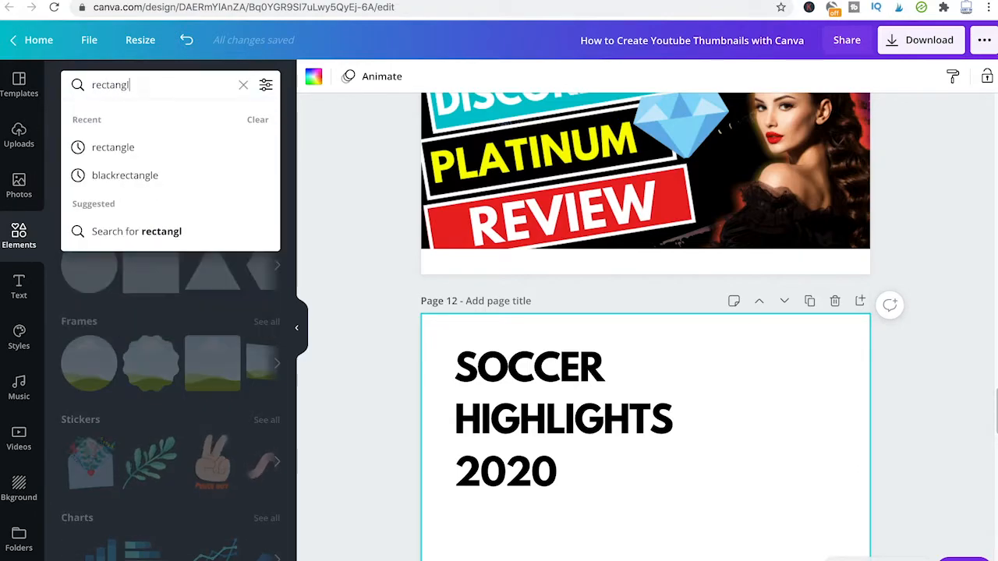
key("Return")
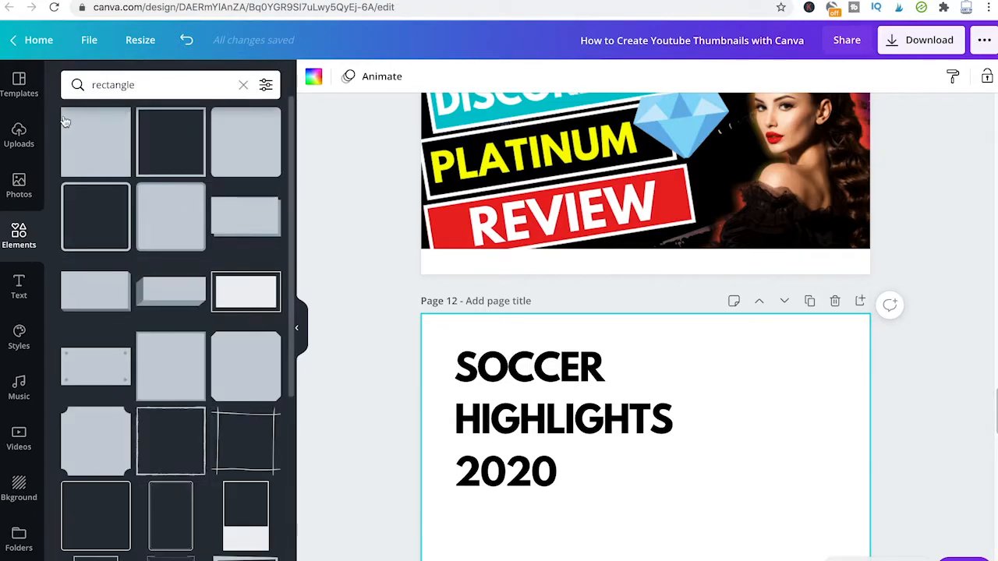
left_click(78, 129)
key("Delete")
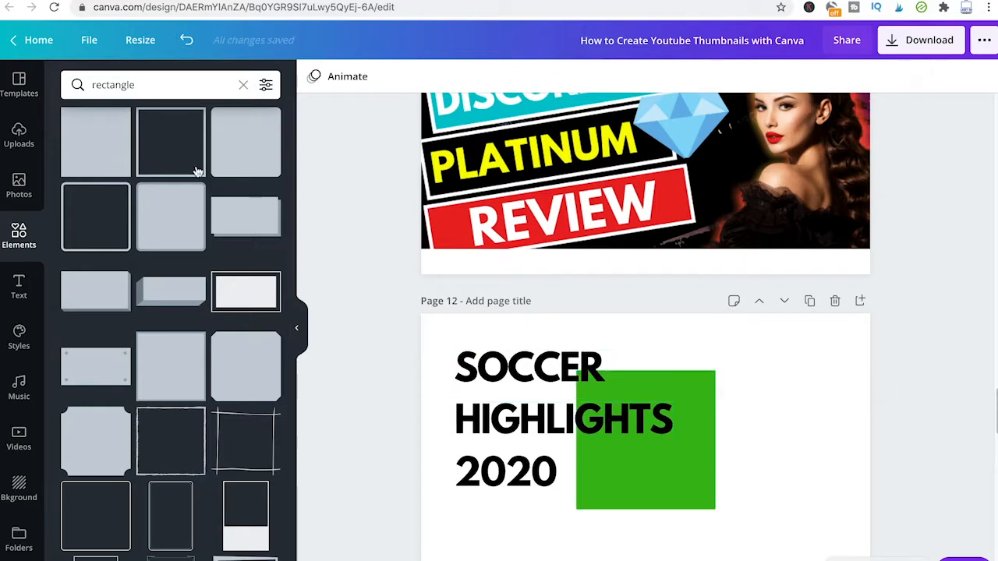
left_click(675, 473)
key("Delete")
Step: Add the plain filled square shape to page 12 and reshape it into a wide banner behind SOCCER
left_click_drag(112, 141, 697, 423)
left_click_drag(677, 343, 677, 387)
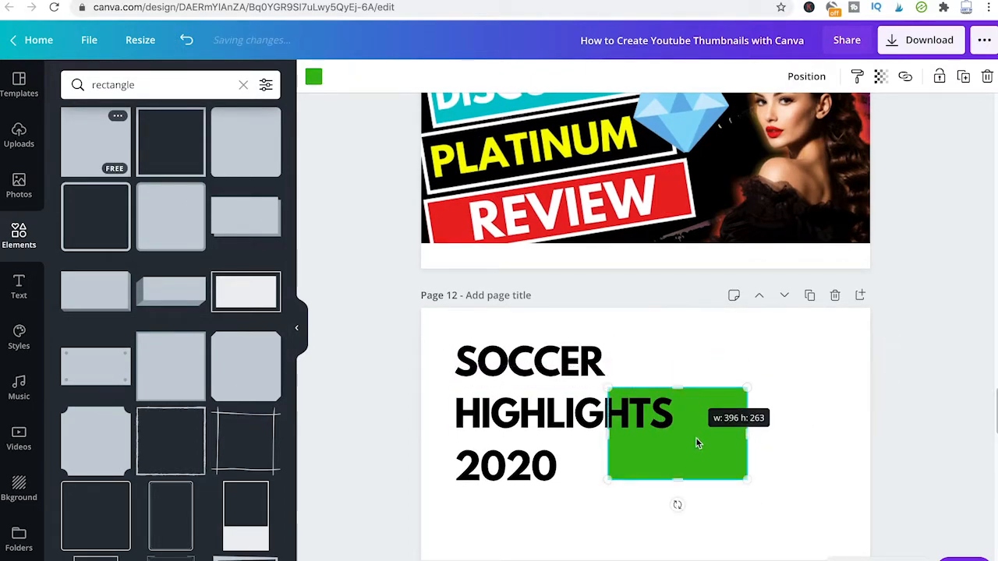
left_click_drag(684, 430, 754, 452)
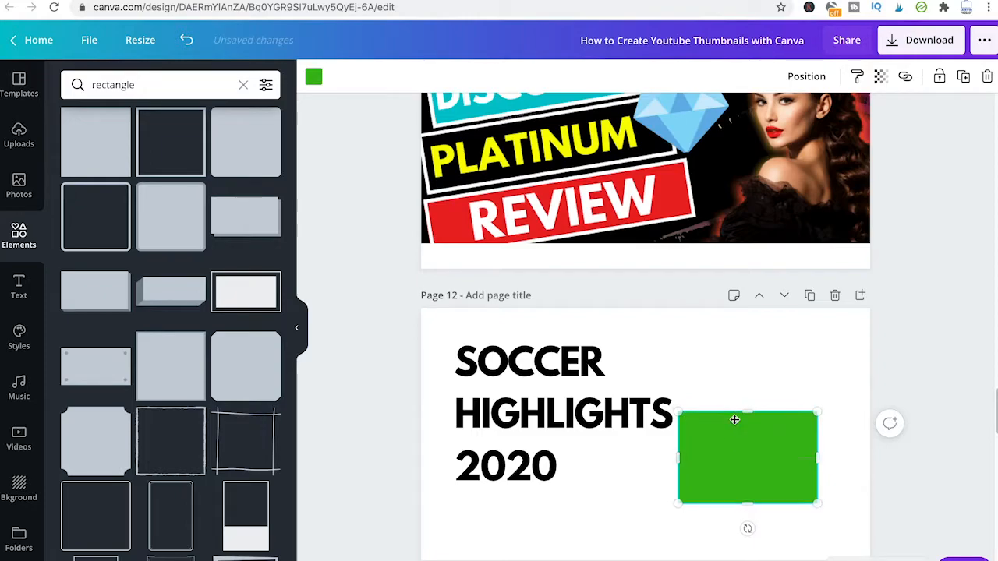
left_click_drag(733, 432, 741, 368)
left_click_drag(686, 390, 652, 387)
left_click_drag(737, 344, 532, 362)
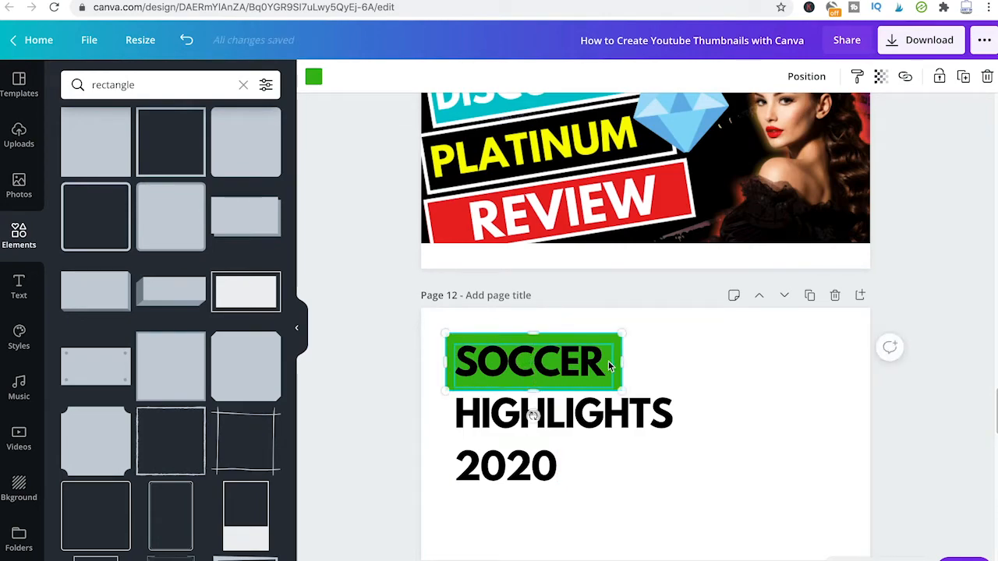
Step: Make two more copies of the green banner and set them in the free area of page 12
left_click_drag(621, 360, 757, 333)
left_click(695, 368)
left_click(585, 345)
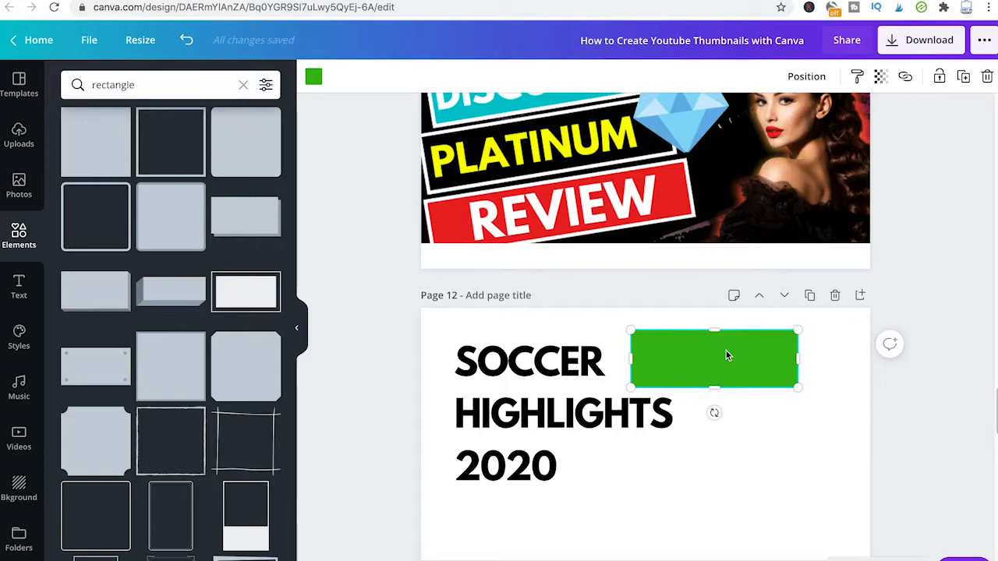
left_click_drag(725, 354, 627, 542)
Step: Place the green banners behind SOCCER, HIGHLIGHTS and 2020, widening the middle one to span the whole word HIGHLIGHTS
left_click_drag(714, 371, 535, 353)
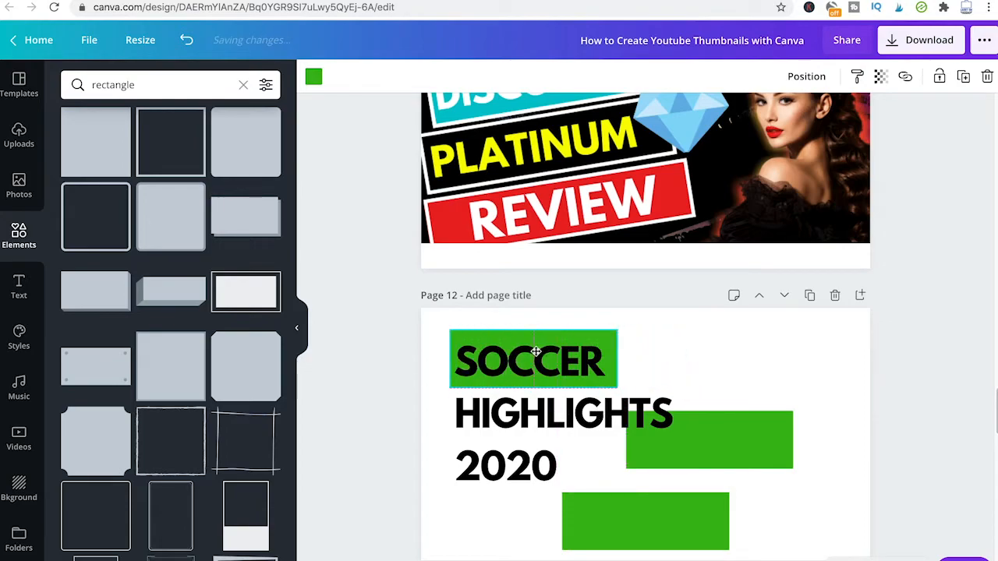
left_click_drag(710, 443, 533, 421)
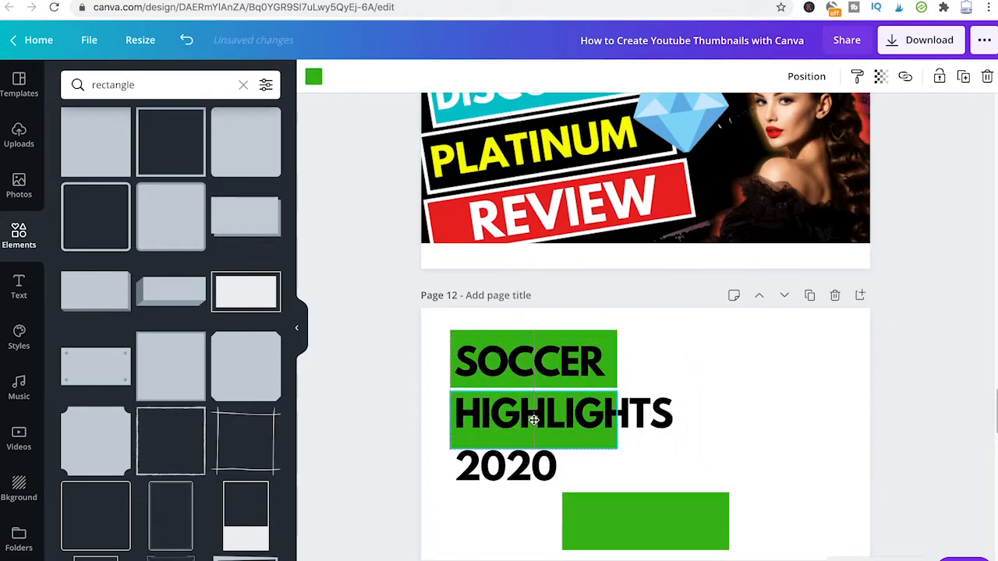
left_click_drag(617, 425, 686, 425)
left_click_drag(662, 507, 546, 470)
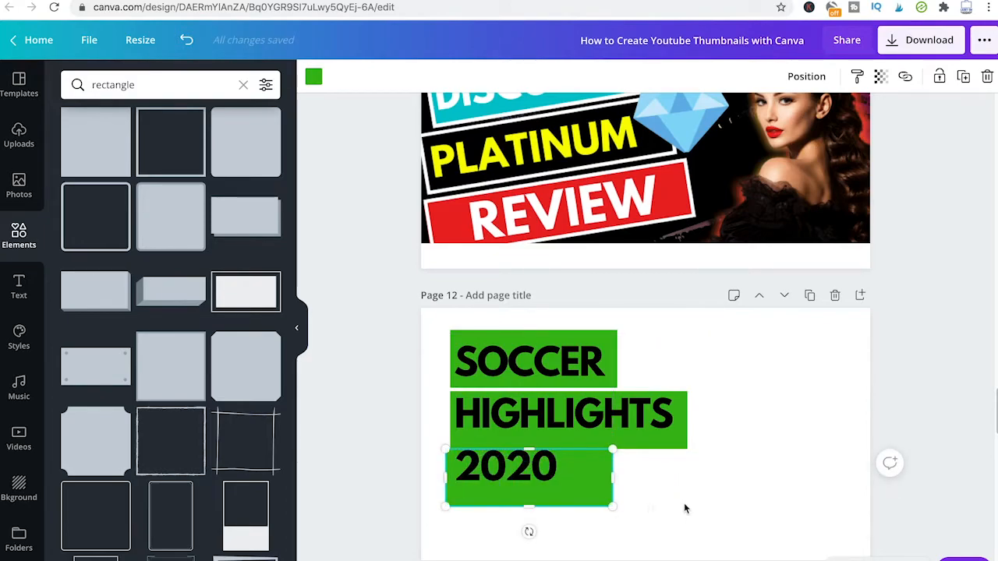
Step: Move the three banners with their words into an evenly spaced stack near the left edge of page 12, narrowing the 2020 banner slightly
key("super+z")
left_click(509, 488)
left_click_drag(715, 473, 587, 484)
left_click_drag(667, 341, 502, 352)
left_click(728, 414)
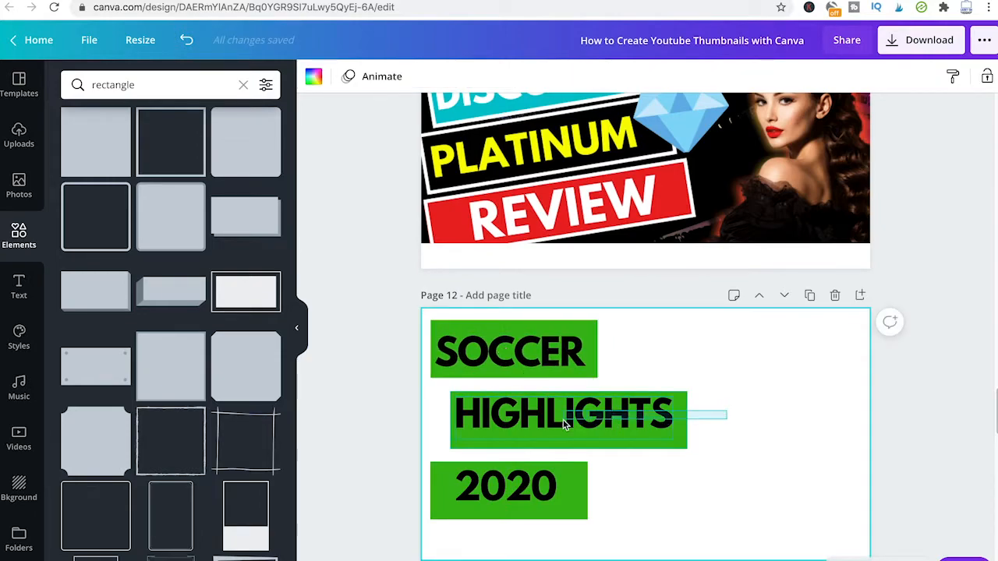
left_click_drag(601, 421, 586, 423)
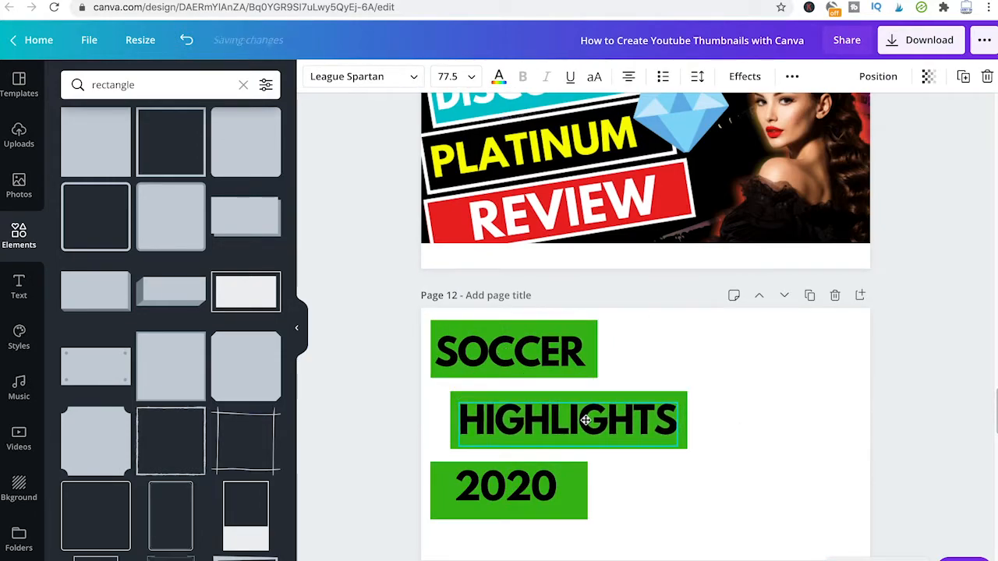
left_click_drag(763, 439, 617, 426)
left_click_drag(557, 406, 543, 401)
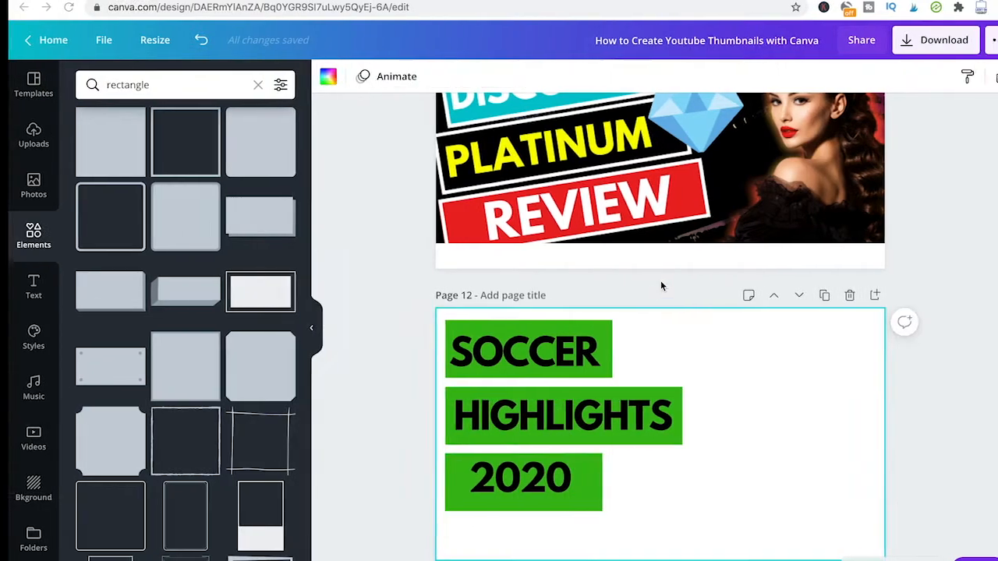
Step: Recolor the banner behind HIGHLIGHTS to the yellow from the document colors
left_click(641, 419)
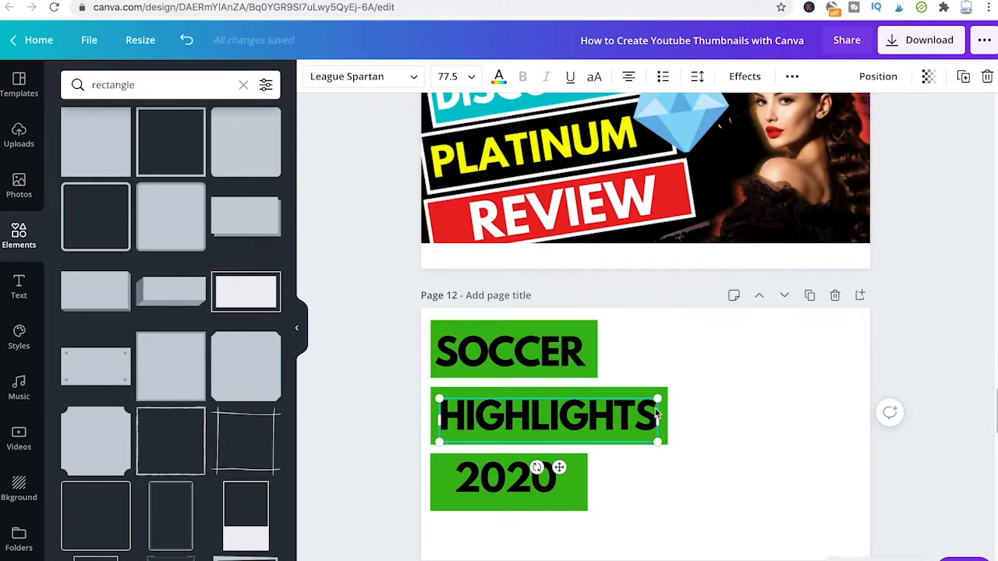
left_click(612, 418, "super")
left_click(608, 421)
left_click(608, 420, "super")
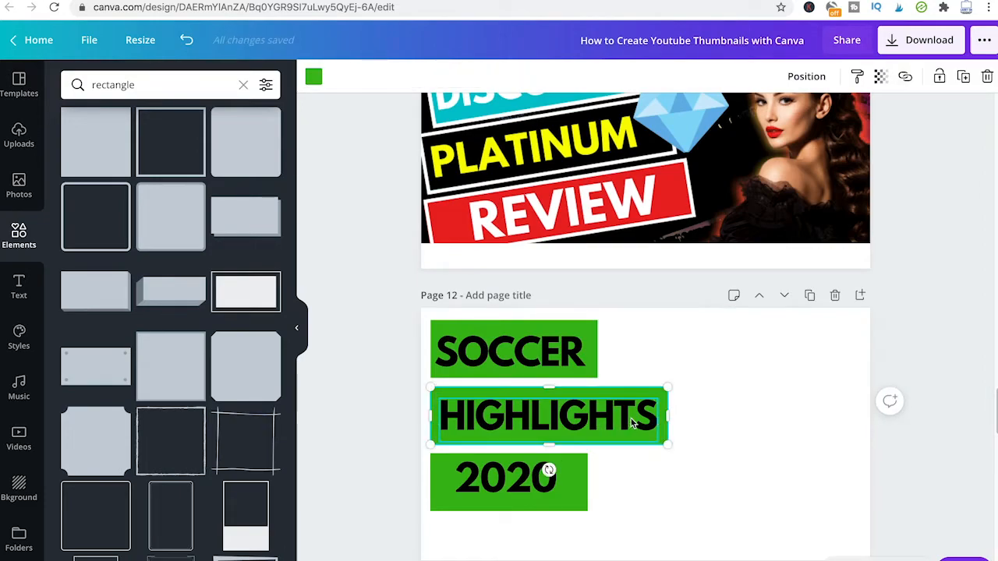
left_click(692, 447)
left_click(589, 422)
left_click(640, 395, "super")
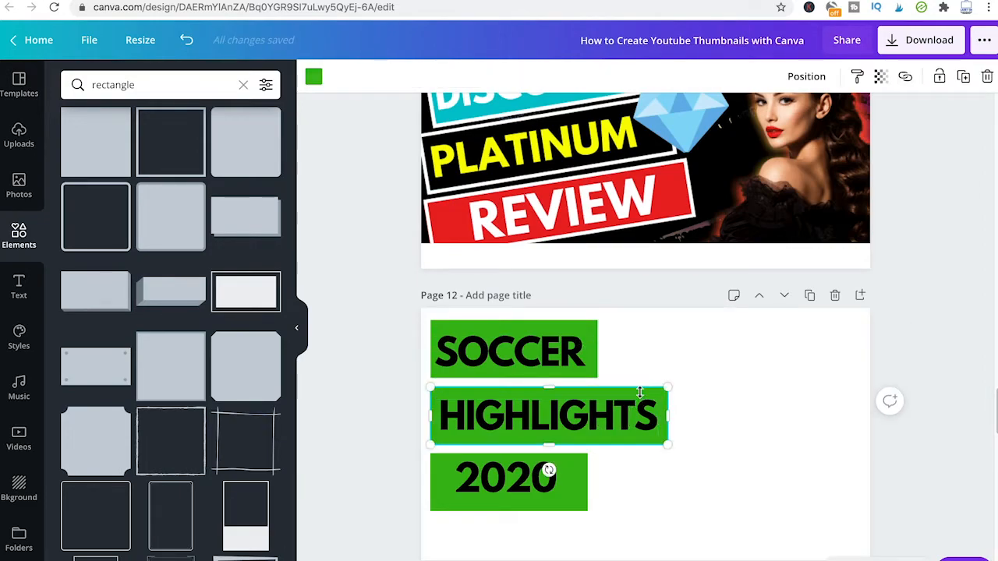
left_click(728, 443)
left_click(621, 394, "super")
left_click(312, 77)
left_click(267, 257)
Step: Recolor the banner behind SOCCER to the same yellow
left_click(654, 354)
left_click_drag(642, 330, 492, 349)
left_click(643, 349)
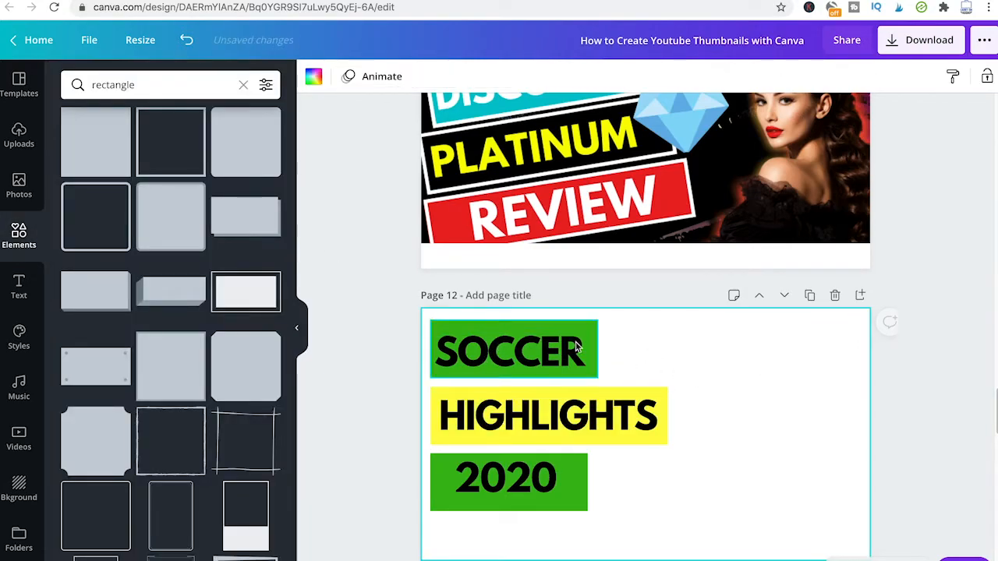
left_click(577, 347)
left_click(316, 77)
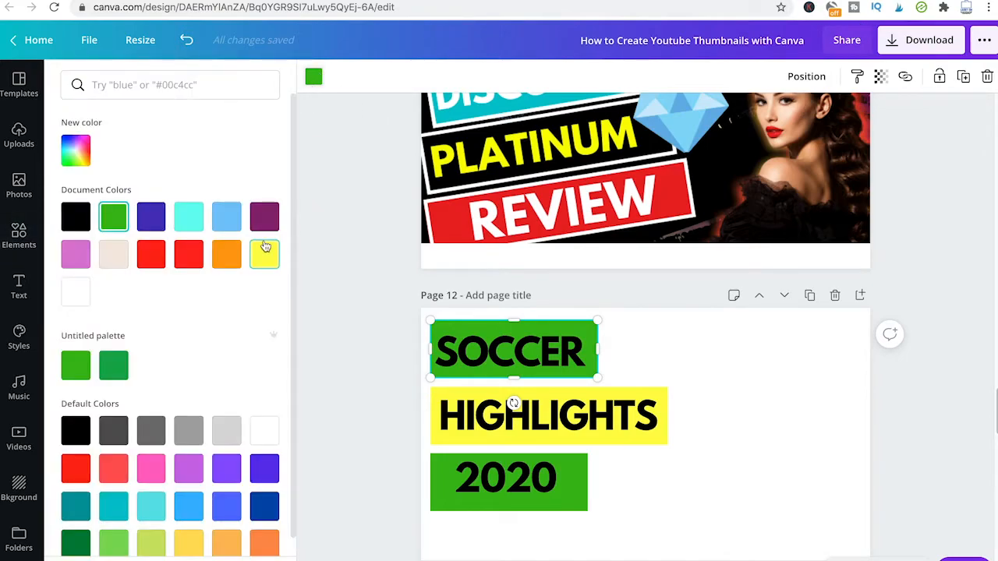
left_click(264, 251)
left_click(681, 345)
Step: Recolor the banner behind 2020 to the same yellow
left_click_drag(639, 477, 580, 495)
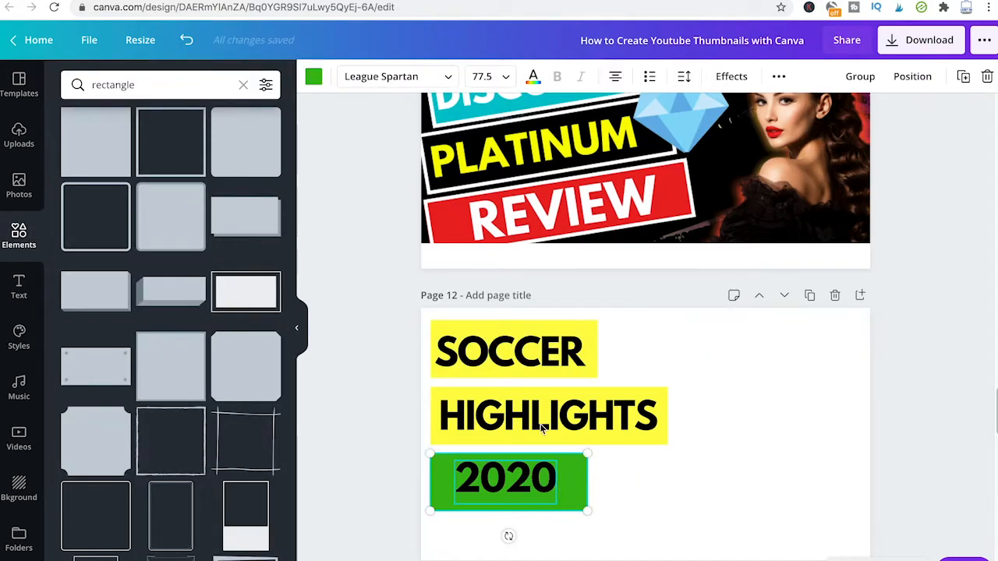
left_click(314, 78)
left_click(264, 252)
left_click(695, 383)
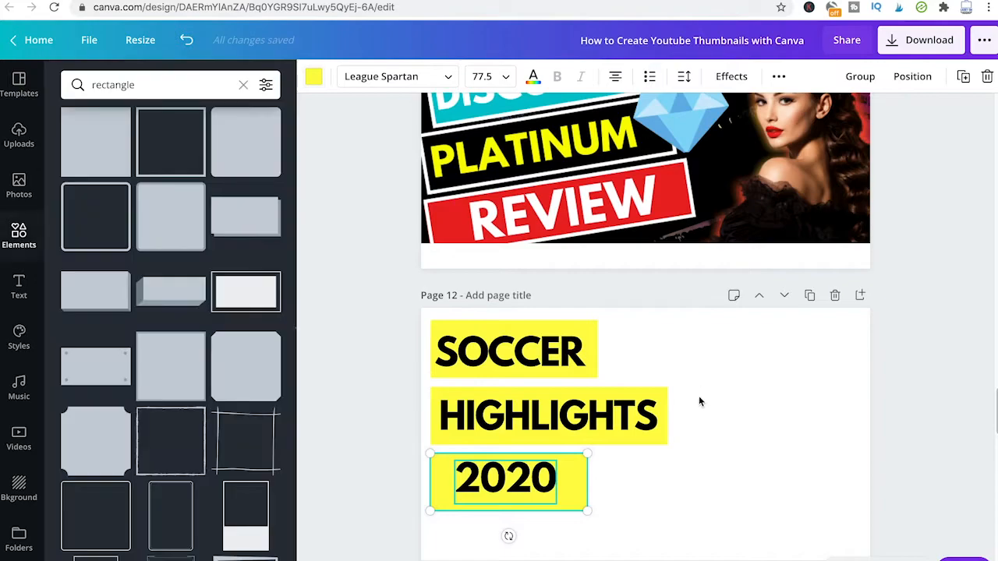
left_click(712, 434)
Step: Set the background of page 12 to solid black
scroll(712, 434, "down", 1)
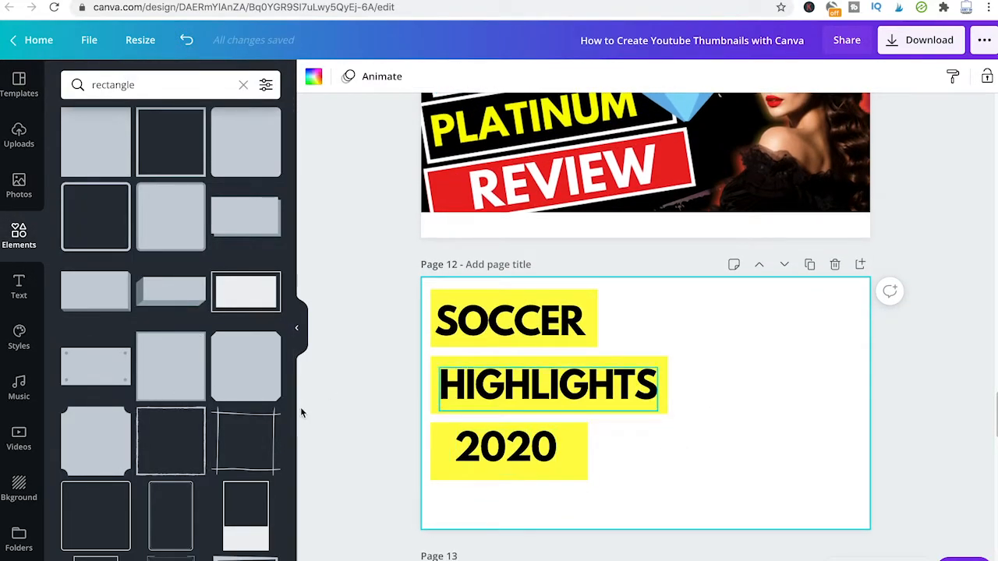
left_click(19, 487)
left_click(101, 121)
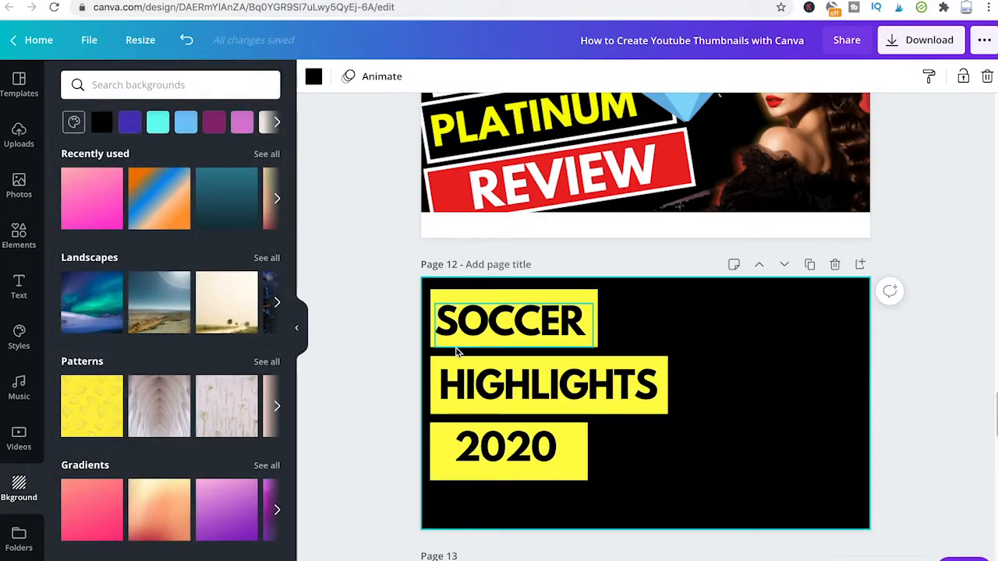
Step: Search the stock photos for soccer player
left_click(18, 187)
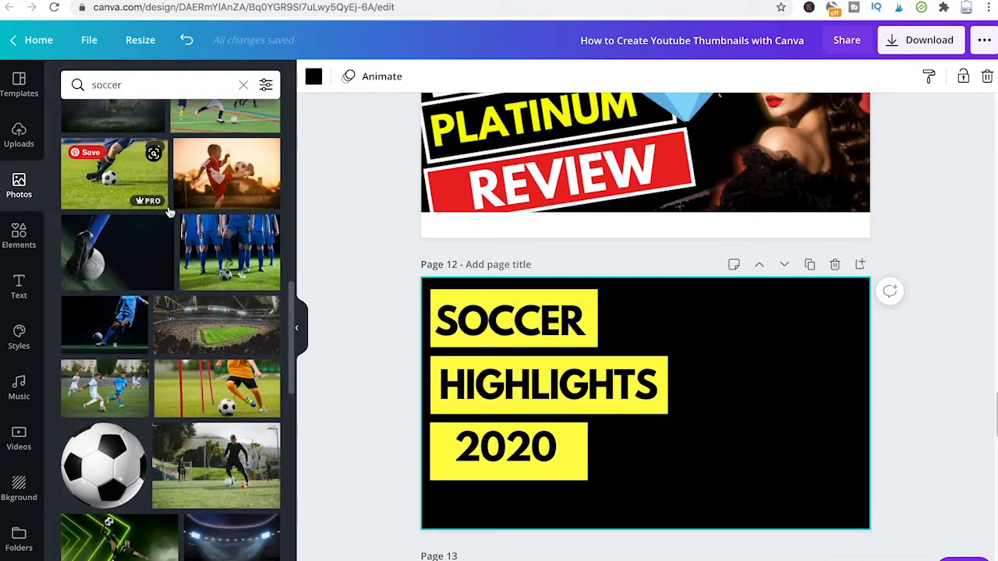
left_click(133, 91)
type("p")
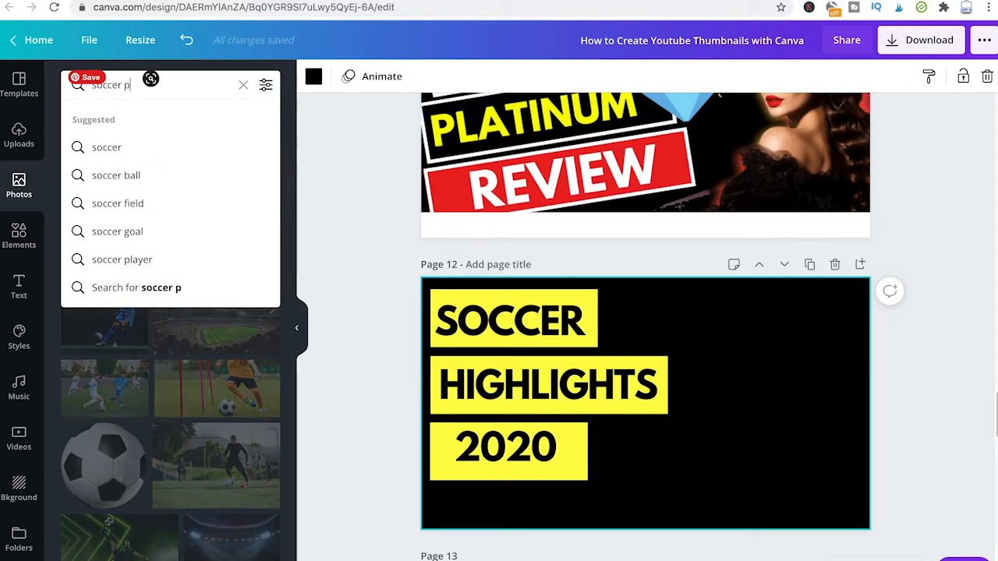
type("layer")
key("Return")
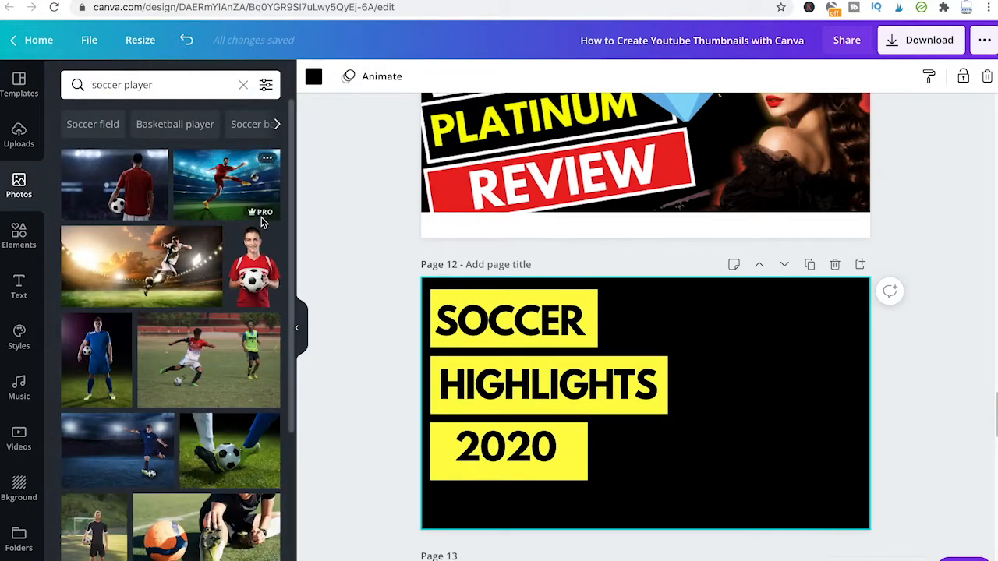
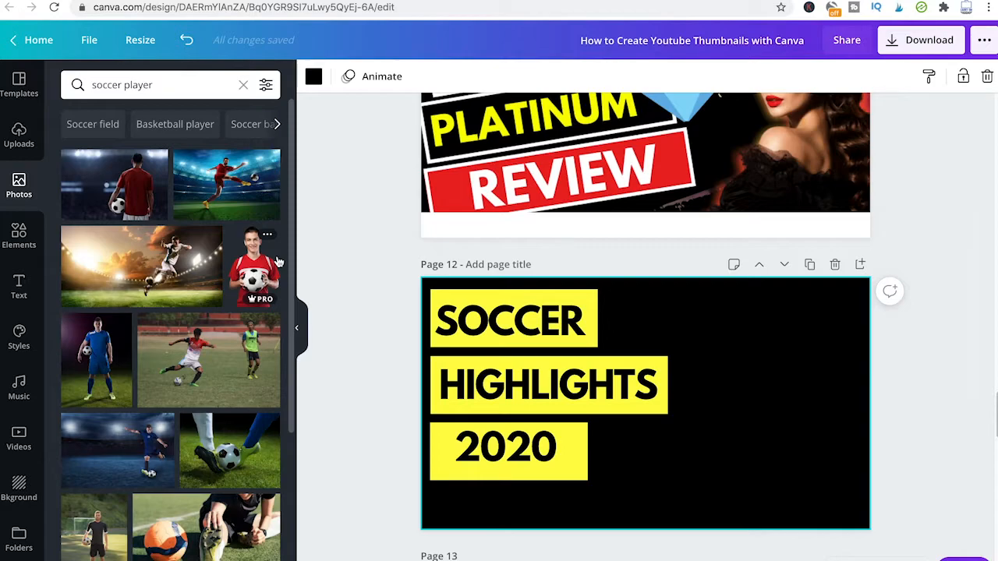
Step: Add the cut-out photo of the red-shirted player holding a ball and enlarge it to fill the right side of page 12
left_click_drag(348, 271, 701, 363)
left_click_drag(790, 334, 833, 285)
left_click_drag(793, 374, 770, 396)
left_click_drag(822, 303, 848, 296)
mouse_move(806, 336)
left_mouse_down()
mouse_move(818, 335)
mouse_move(798, 346)
left_mouse_up()
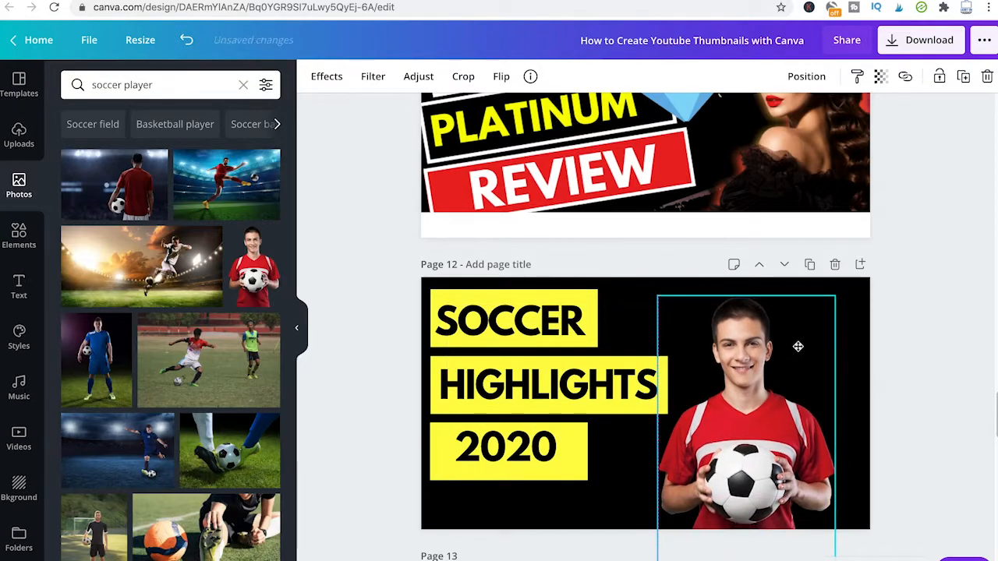
left_click_drag(839, 288, 850, 290)
left_click_drag(792, 364, 810, 366)
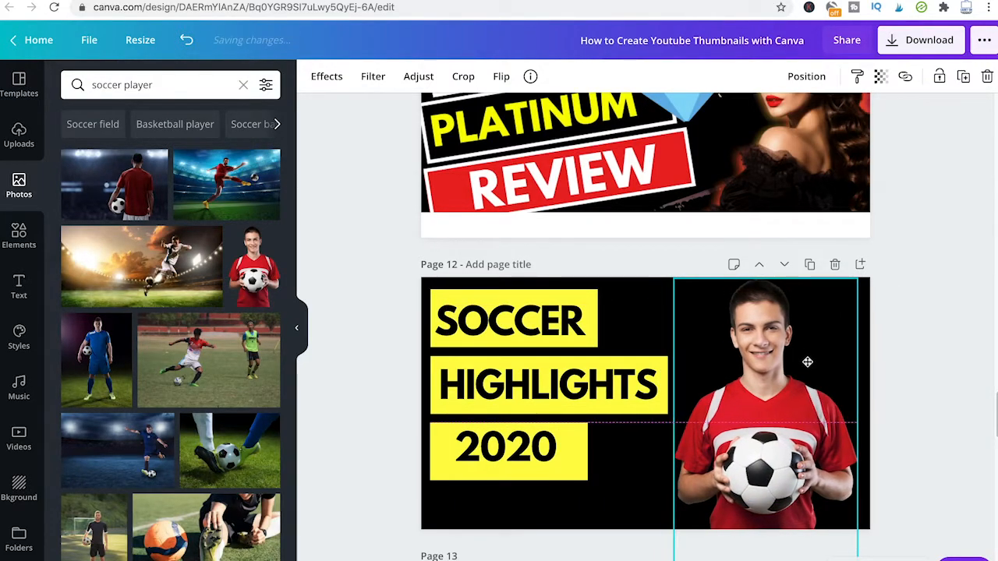
left_click(659, 320)
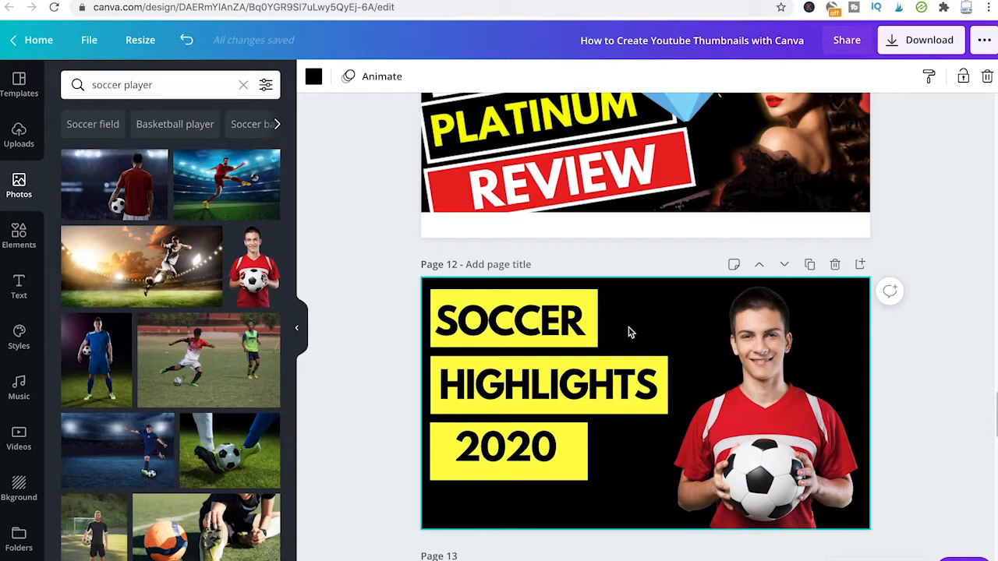
Step: Review the framed banners of the DISCORD.ME thumbnail on page 11 and search the elements for rectangle
scroll(630, 332, "up", 4)
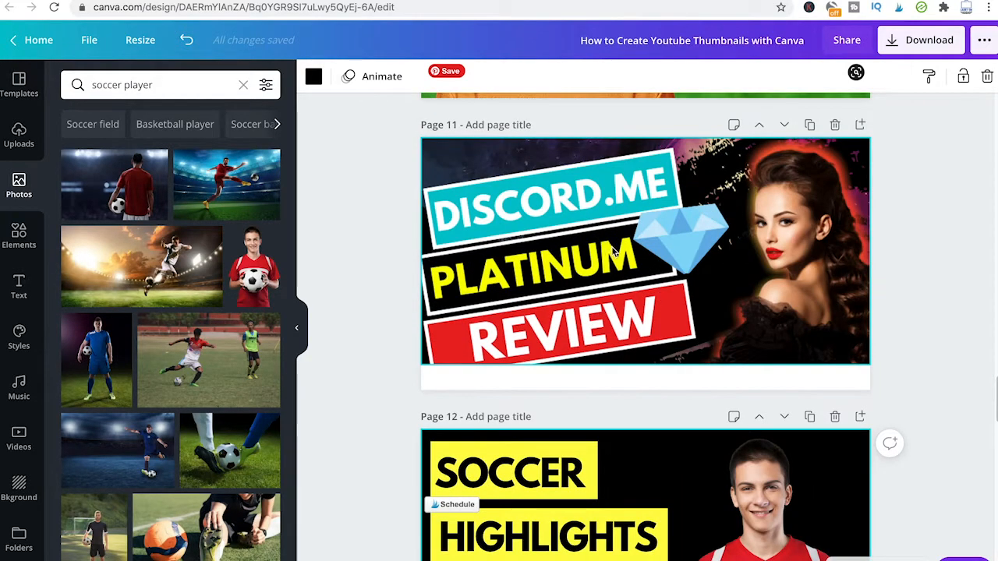
scroll(615, 258, "down", 1)
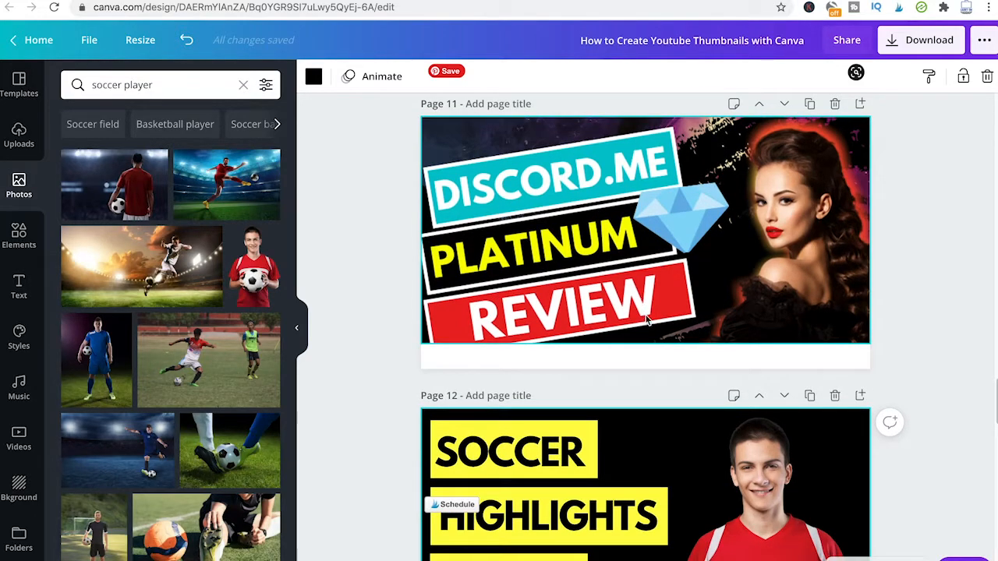
scroll(645, 315, "down", 1)
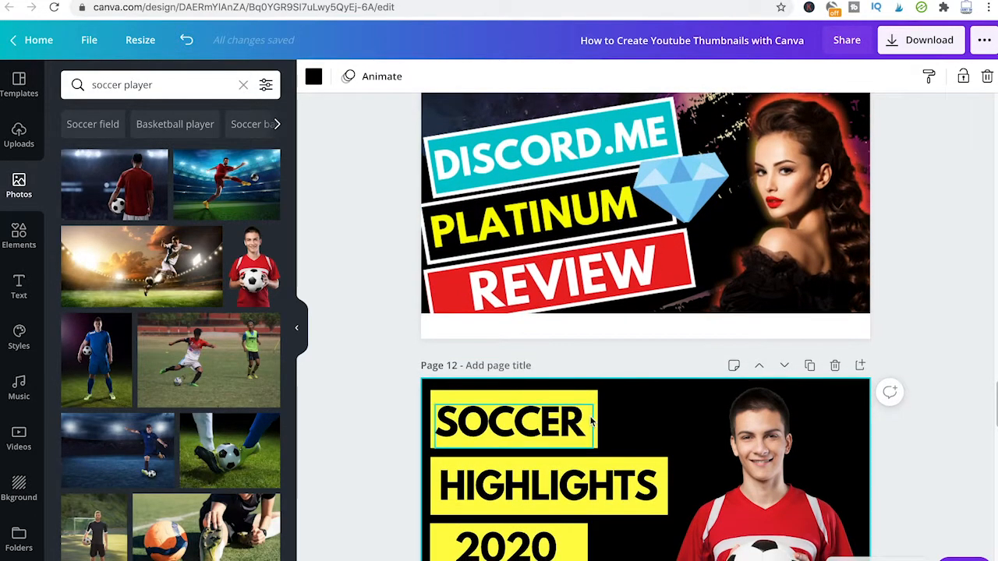
scroll(583, 408, "down", 1)
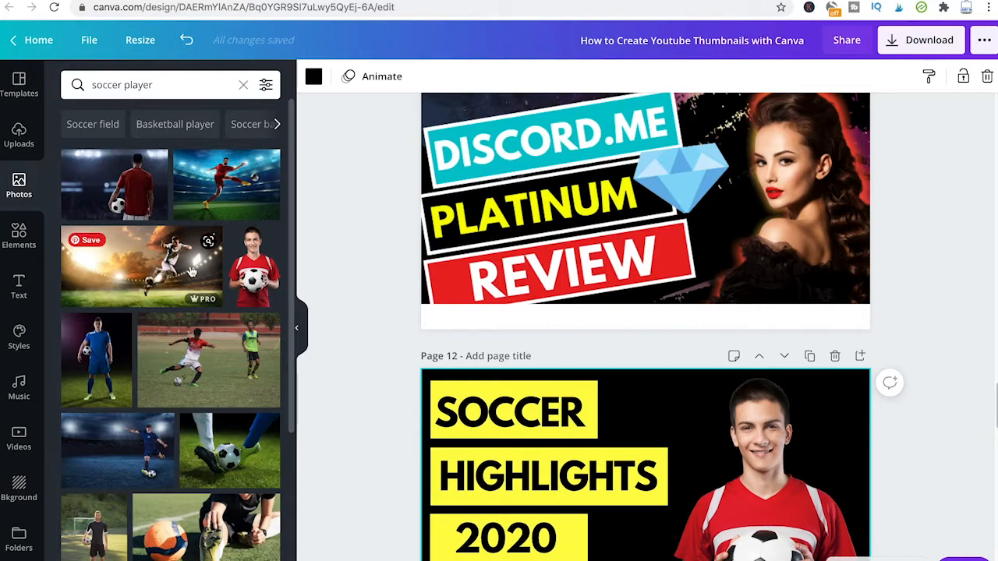
left_click(19, 233)
left_click(167, 88)
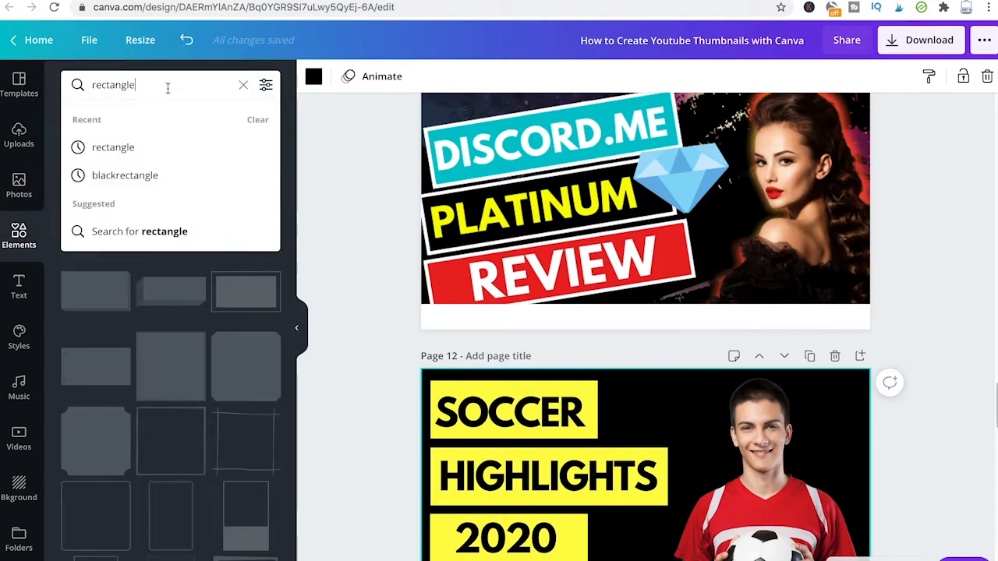
type("rctangle")
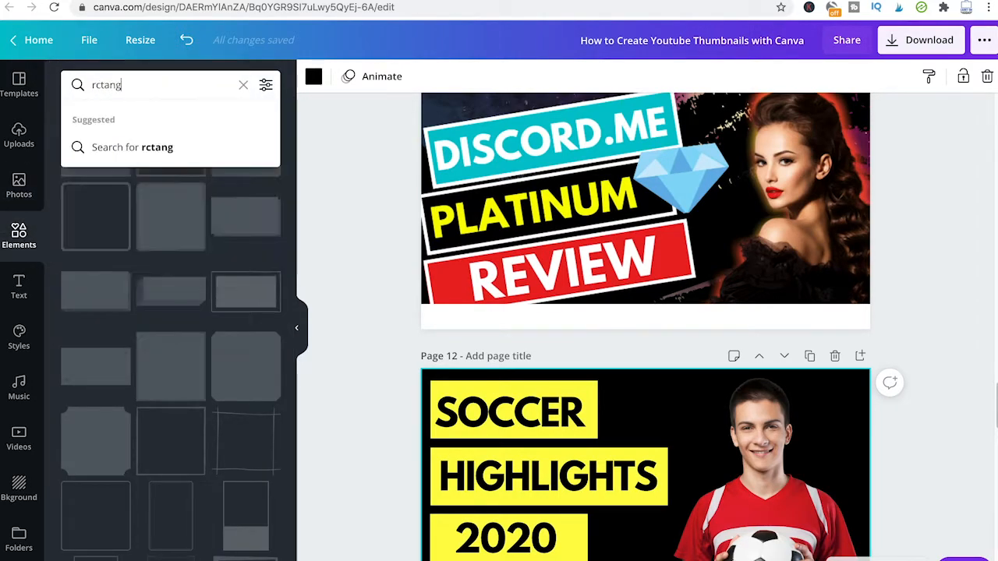
key("Return")
left_click(152, 88)
type("rect")
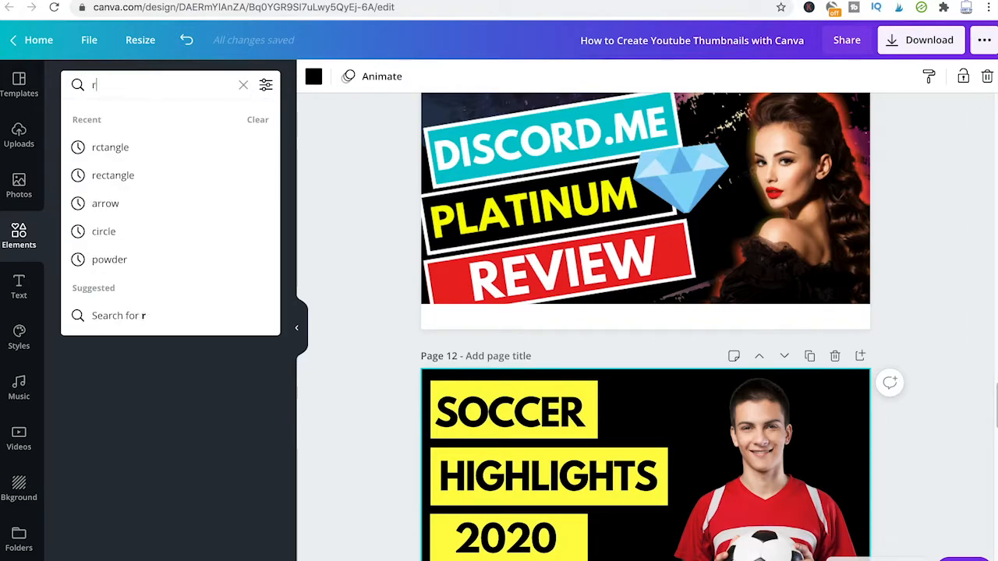
key("Return")
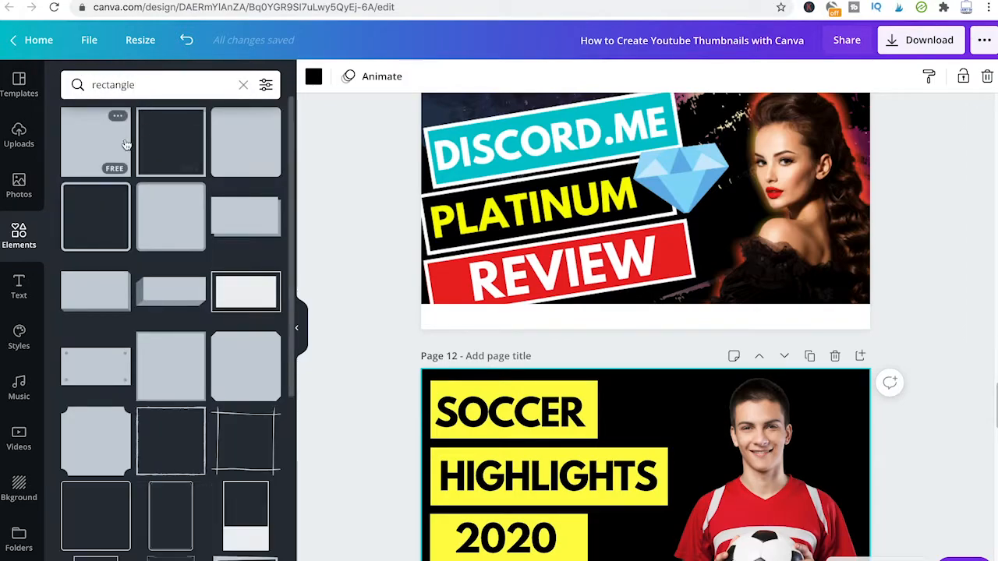
Step: Add the outlined square to page 12 and fit it as a red frame around the SOCCER banner
left_click_drag(168, 137, 645, 455)
left_click_drag(653, 416, 504, 441)
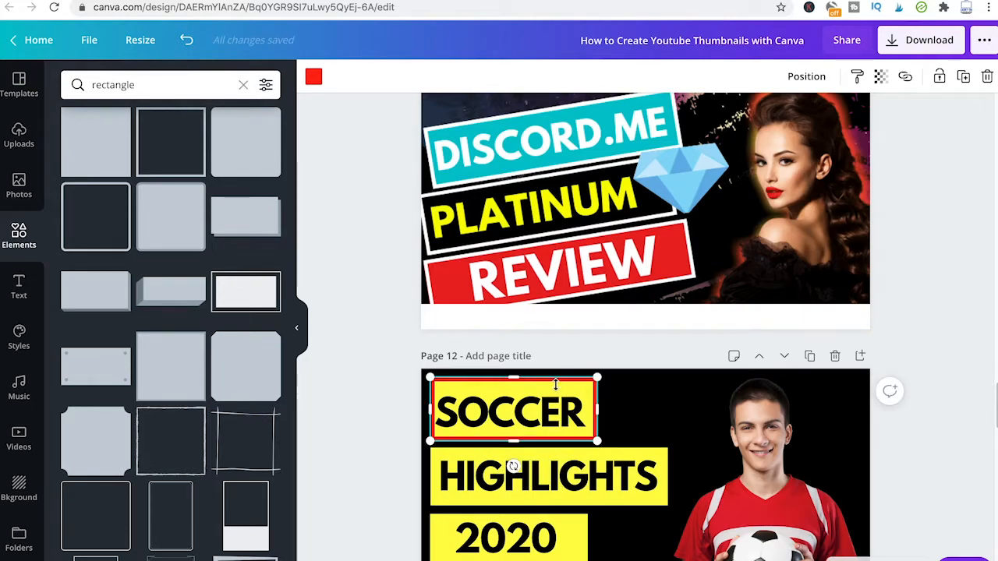
left_click(620, 397)
left_click(550, 385)
left_click_drag(548, 384, 548, 454)
key("super+z")
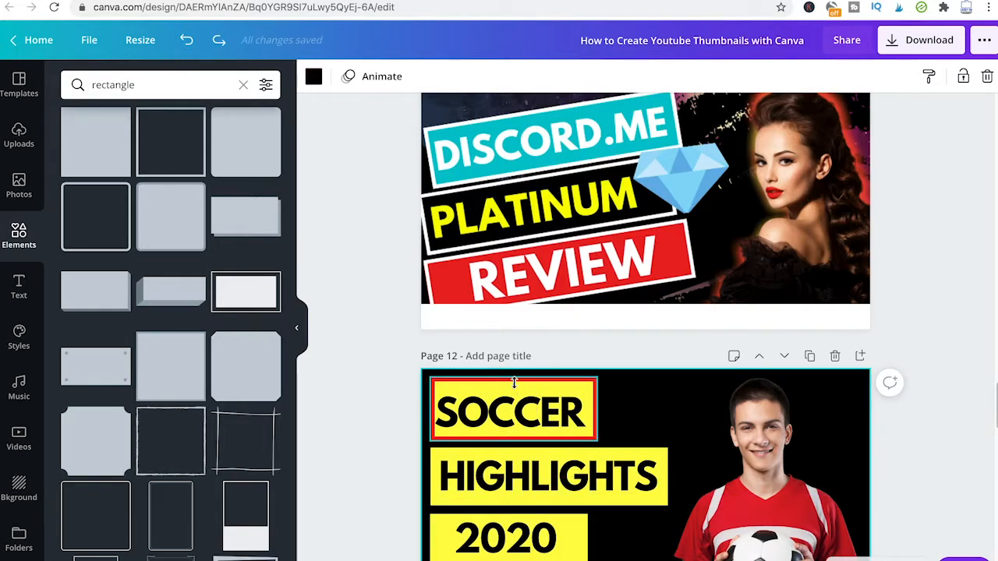
Step: Copy the red frame onto the HIGHLIGHTS banner and widen it to 694 by 182 to enclose the banner
left_click(514, 385)
left_click_drag(515, 385, 513, 452, "alt")
left_click_drag(597, 476, 674, 475)
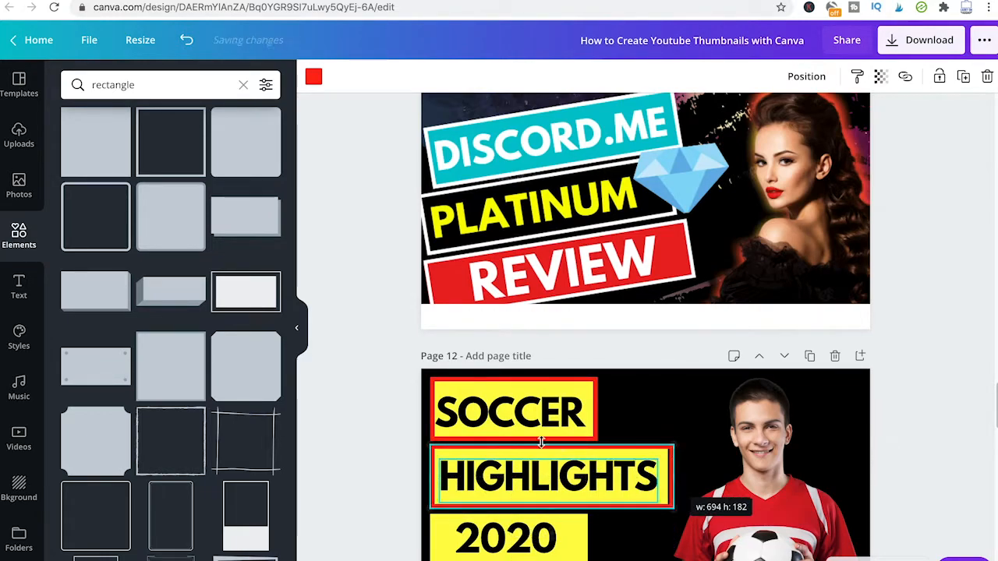
Step: Copy the red frame onto the 2020 banner on page 12 and narrow it to enclose the banner
left_click(637, 423)
left_click(628, 446)
left_click_drag(628, 446, 621, 514)
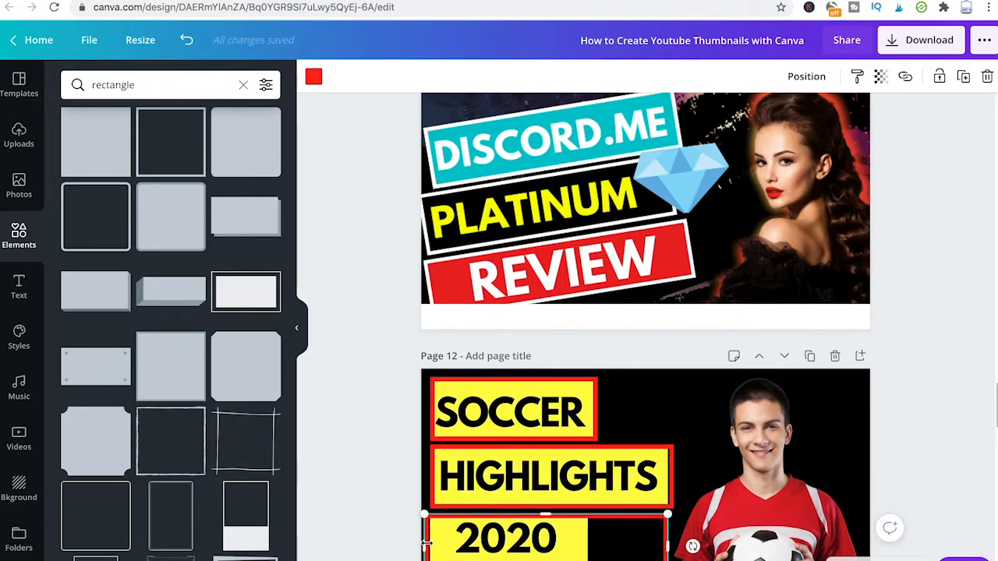
left_click_drag(427, 546, 433, 544)
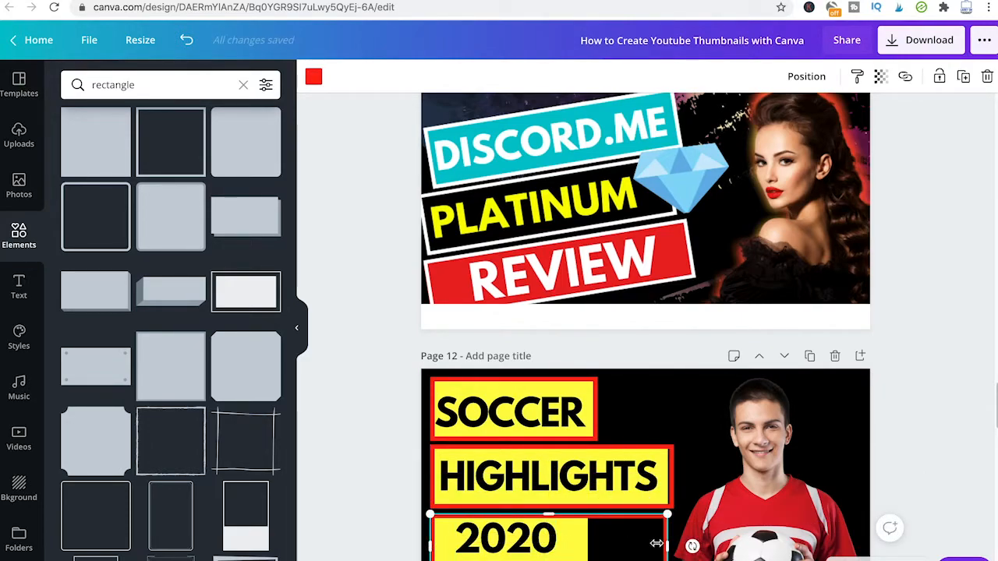
left_click_drag(646, 544, 594, 540)
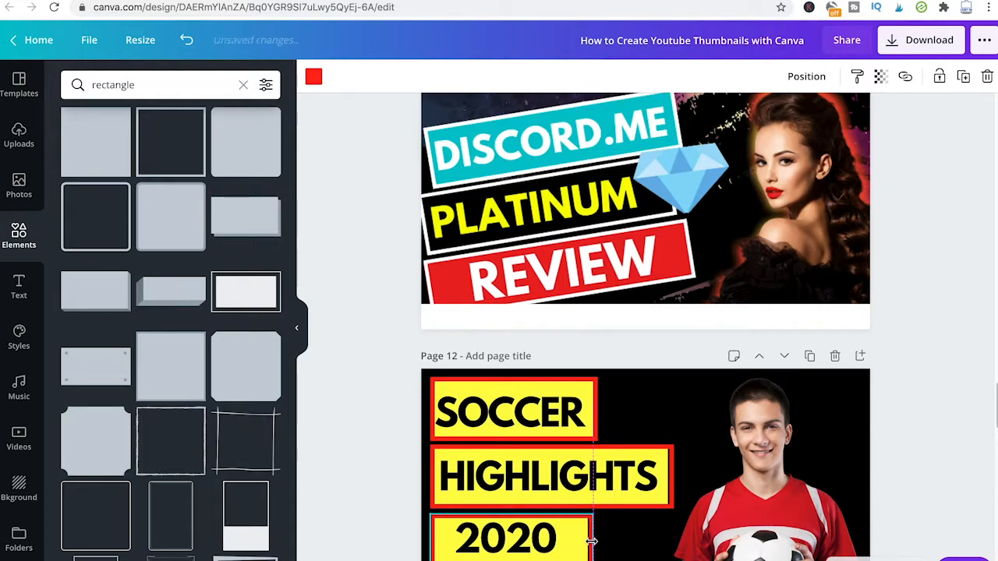
Step: Move the 2020 text slightly down to center it within its red-framed banner
left_click(537, 550)
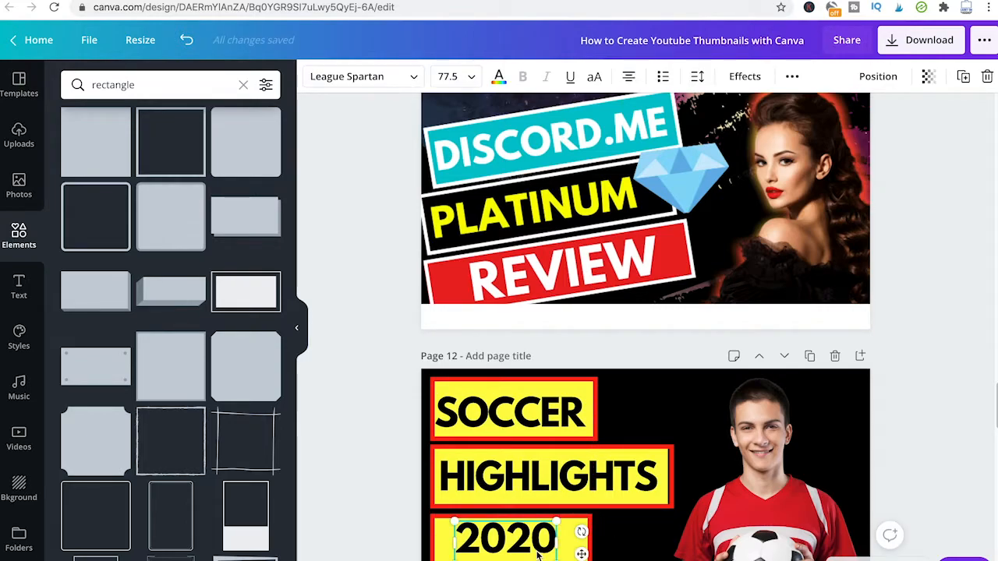
left_click_drag(536, 555, 539, 560)
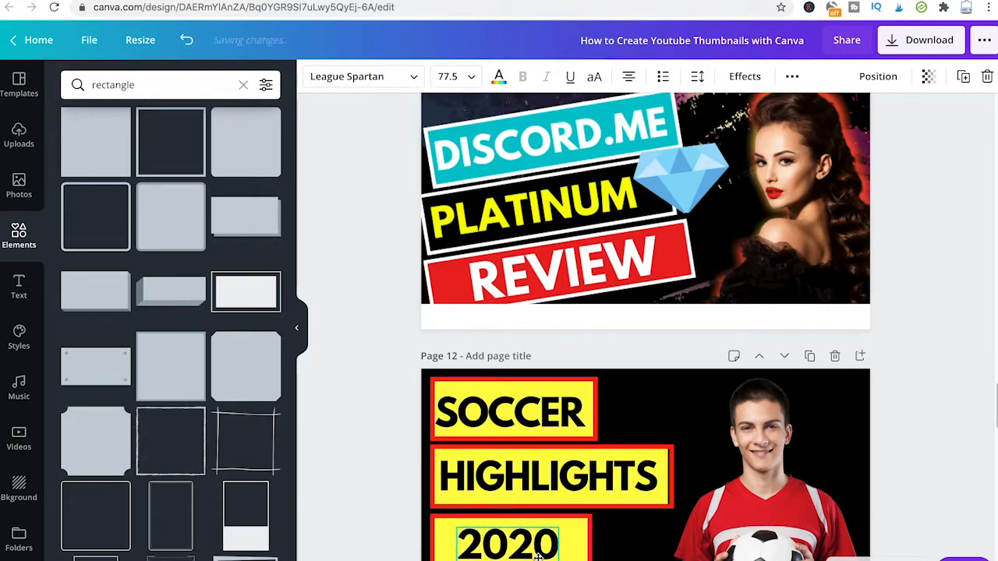
scroll(653, 523, "down", 3)
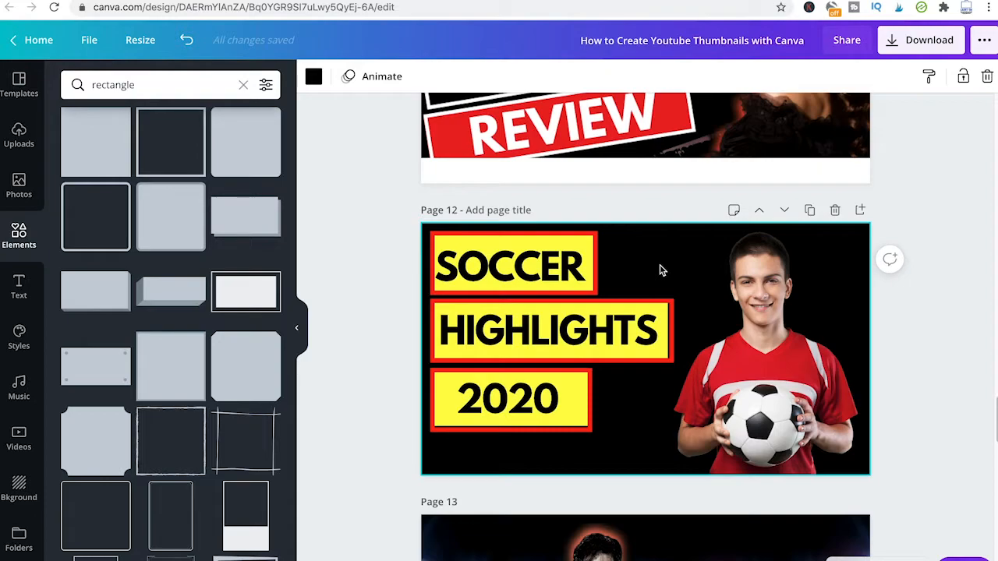
Step: View the thumbnails at 10% zoom to judge their readability at small size, and return to the SOCCER HIGHLIGHTS page
left_click(853, 558)
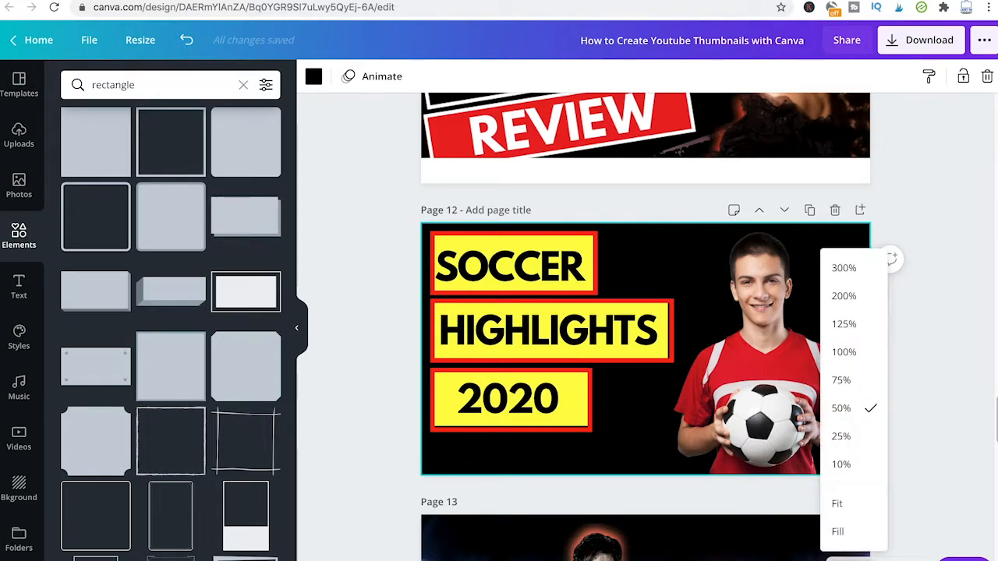
left_click(841, 464)
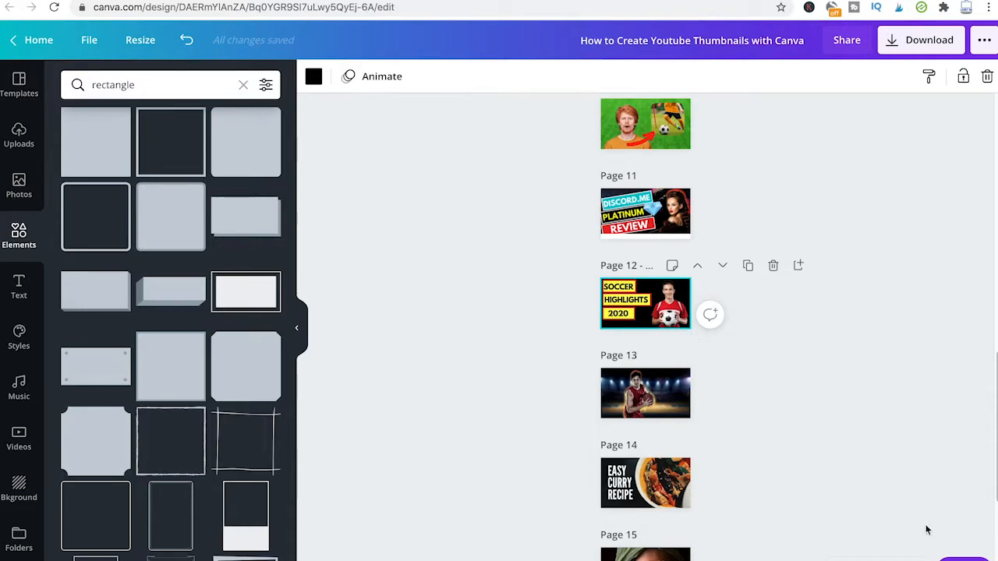
scroll(900, 220, "up", 2)
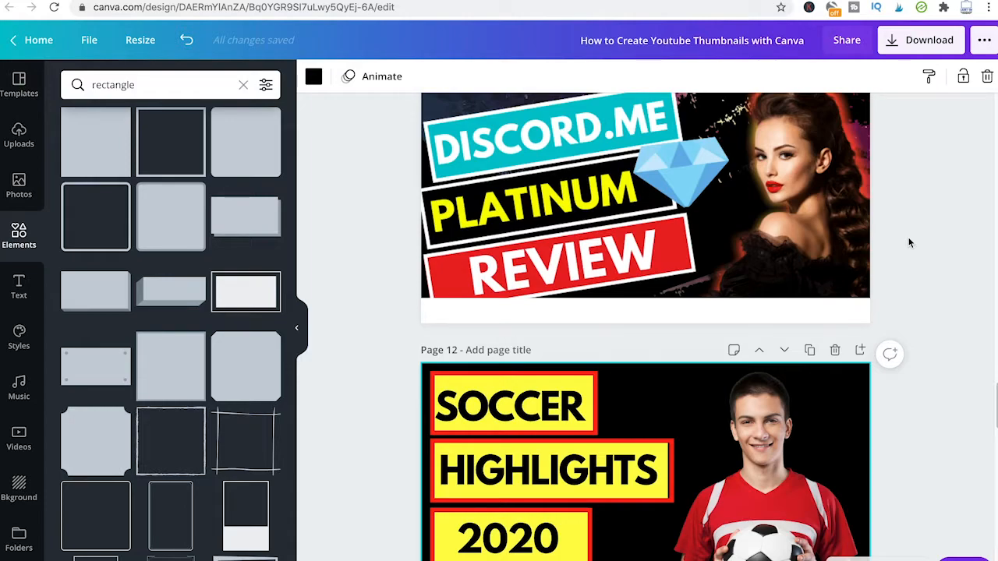
scroll(908, 237, "down", 4)
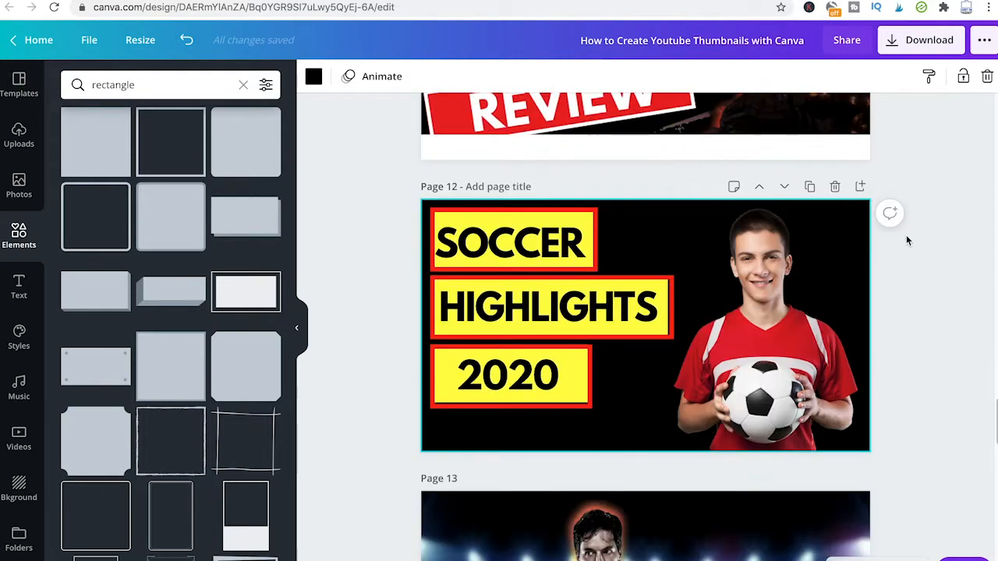
Step: Examine the glowing basketball player photo on page 13 together with its available image effects and adjustment settings
scroll(904, 231, "down", 3)
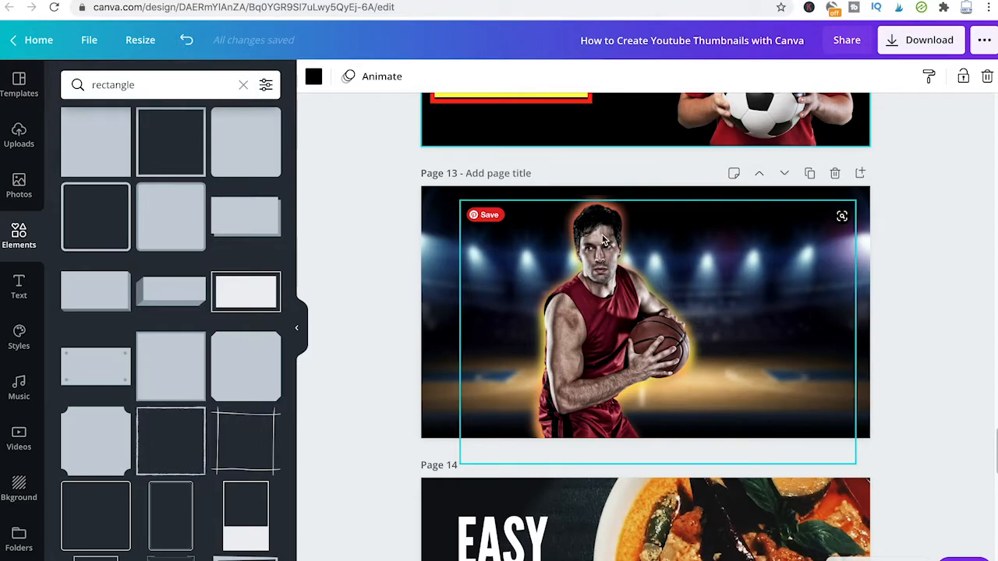
left_click(610, 289)
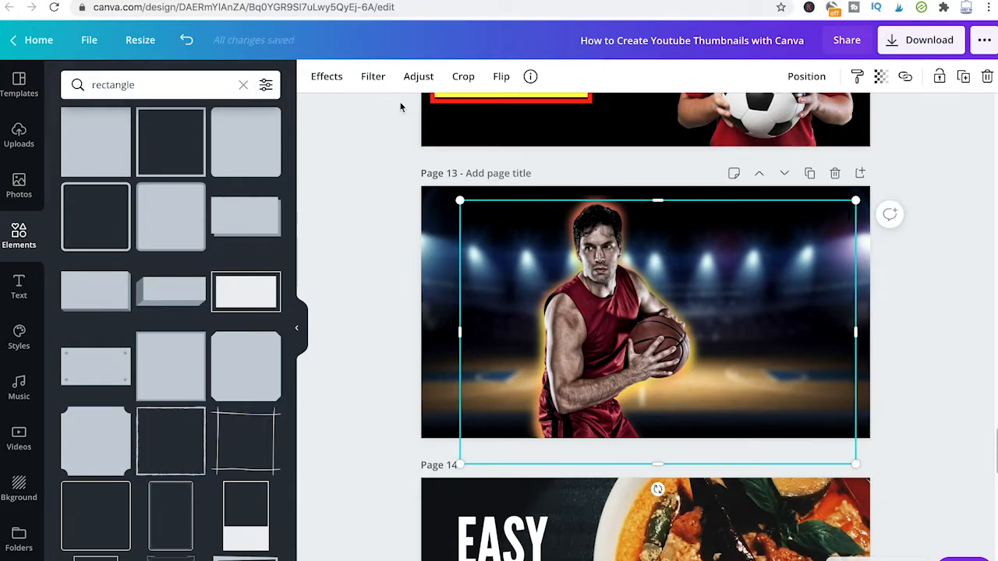
left_click(326, 75)
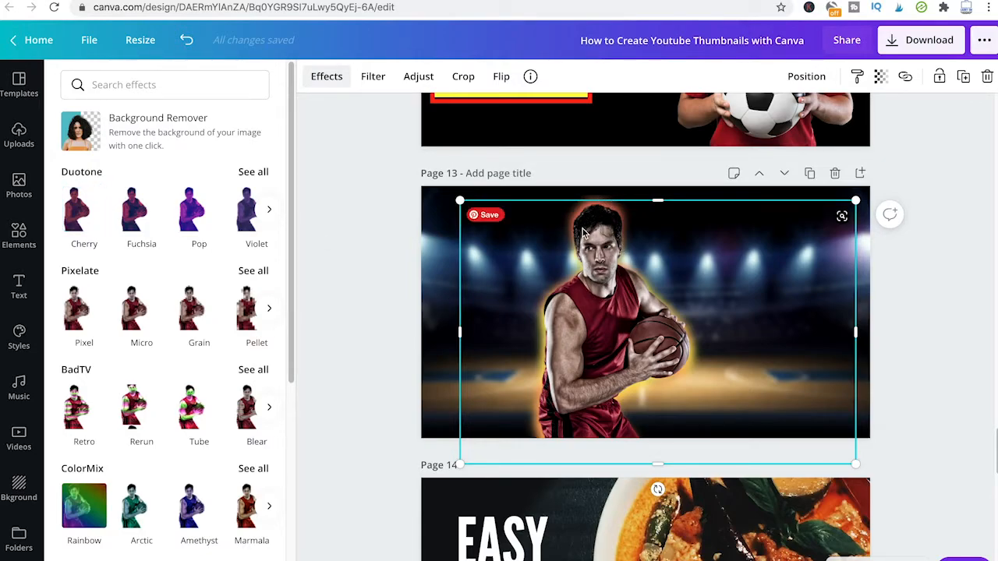
left_click(418, 77)
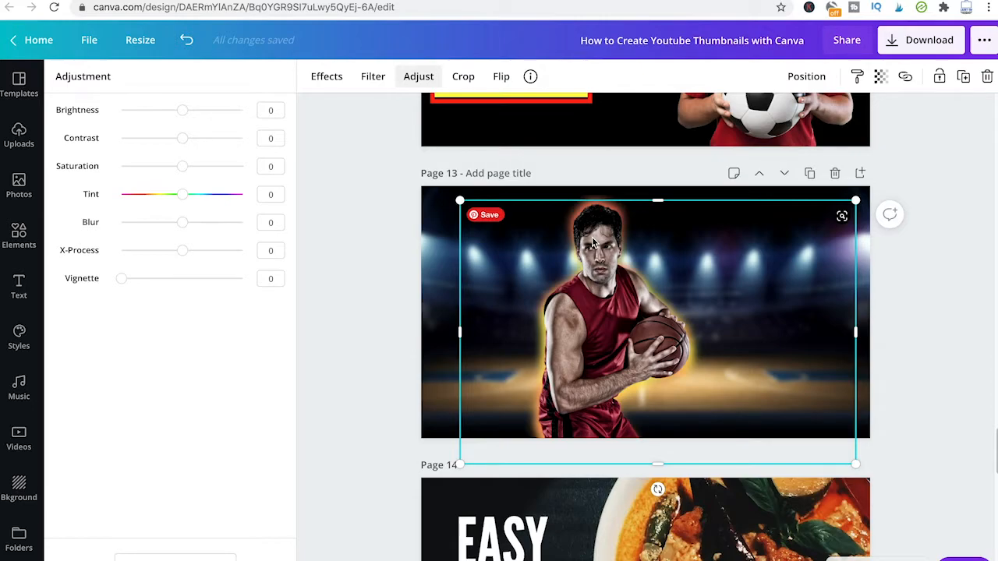
Step: Review the EASY CURRY RECIPE text font on page 14, the portrait thumbnail and the frame templates on pages 15 to 17
scroll(592, 243, "down", 5)
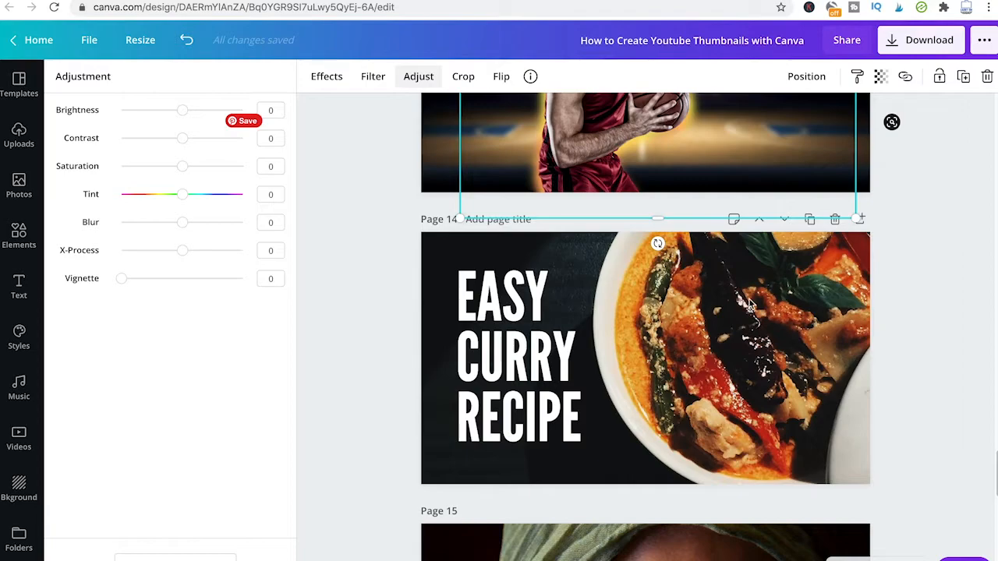
scroll(725, 299, "down", 1)
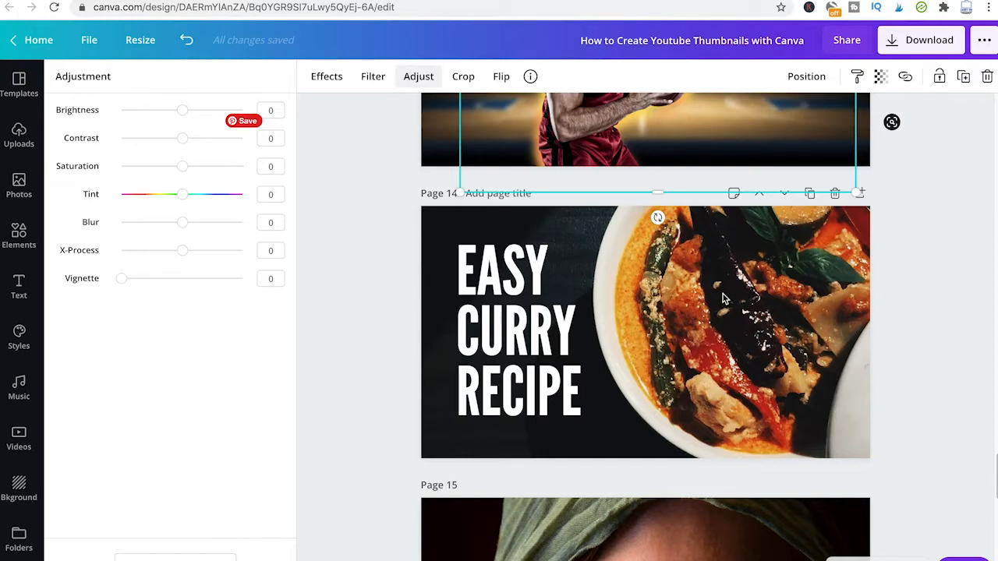
left_click(537, 331)
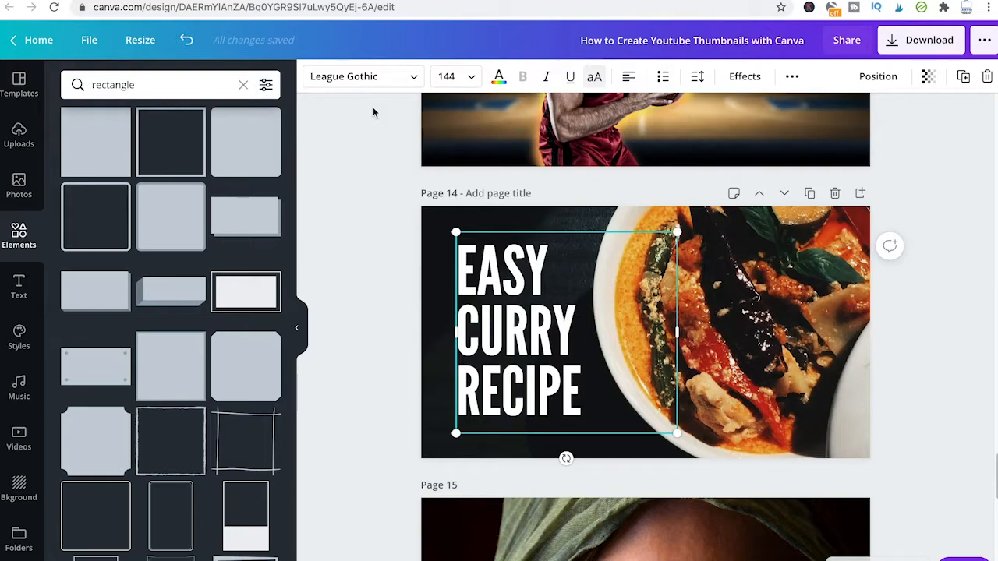
scroll(564, 333, "down", 5)
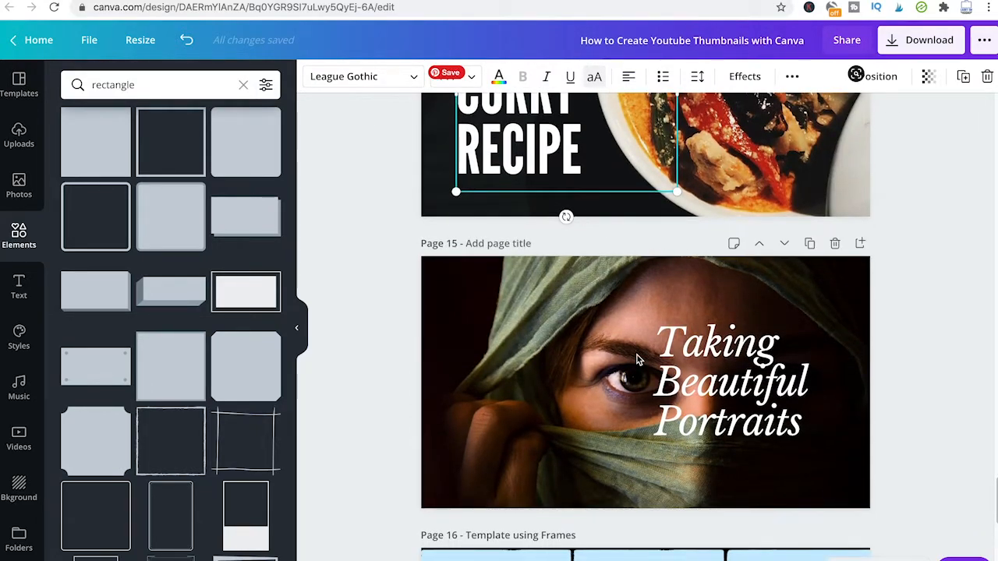
scroll(640, 326, "down", 4)
scroll(644, 280, "down", 2)
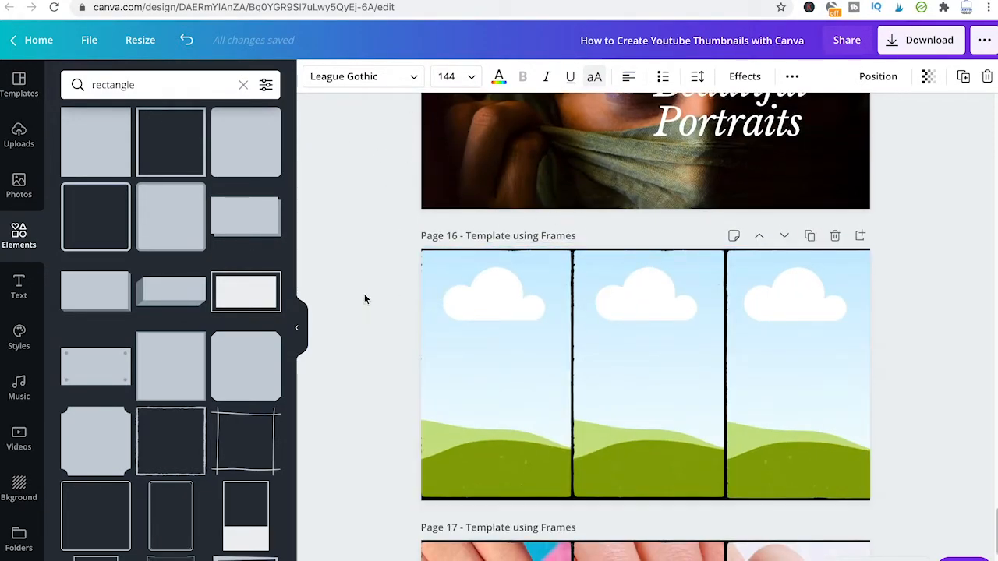
scroll(380, 301, "down", 3)
scroll(380, 302, "down", 2)
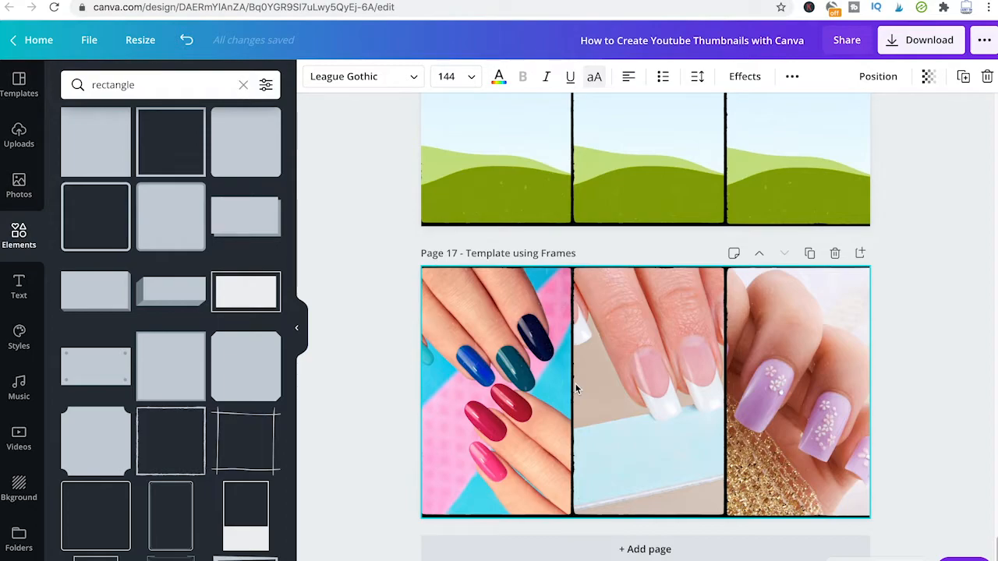
Step: Delete the three-panel frame from page 16 to leave the page blank
scroll(672, 368, "up", 3)
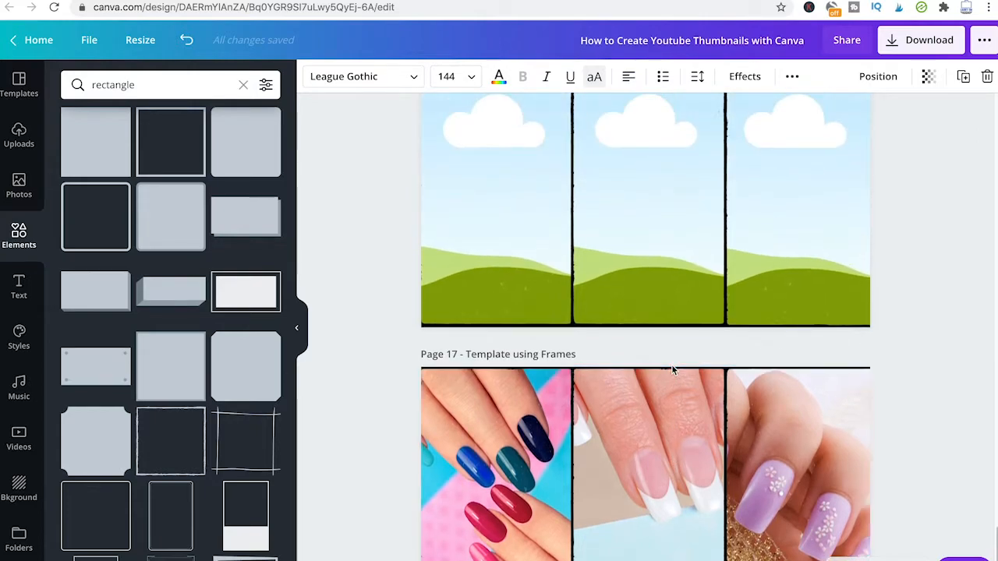
scroll(671, 364, "up", 2)
left_click(696, 234)
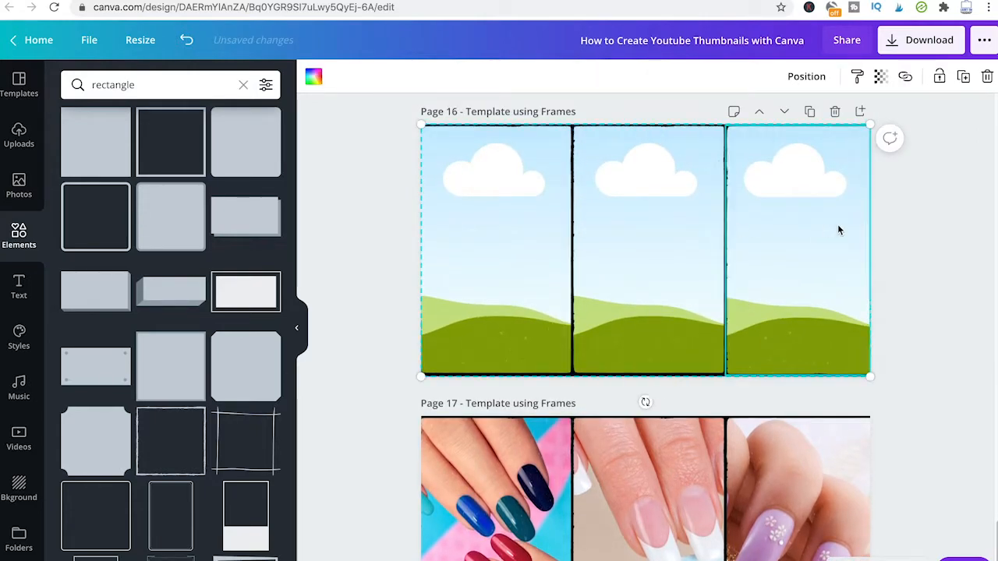
key("Delete")
scroll(680, 227, "up", 1)
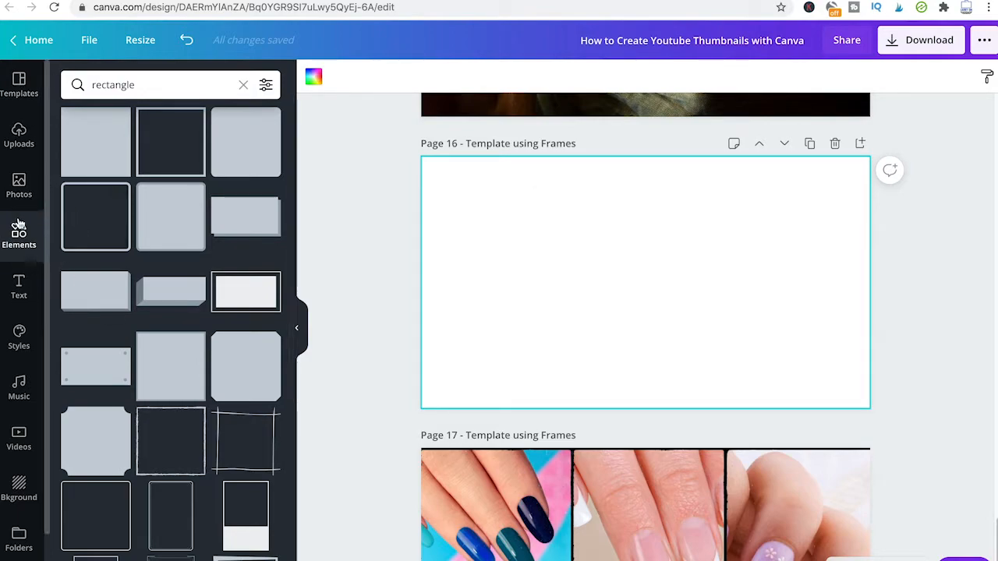
Step: Add the three-panel frame from the Frames elements to page 16 and enlarge it to 1,280 by 720 to fill the page
left_click(243, 85)
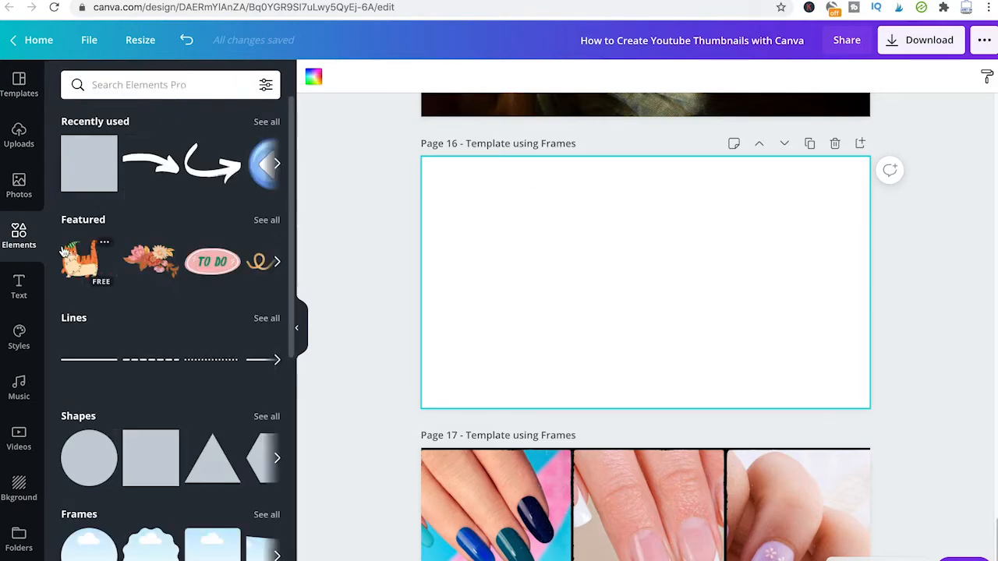
scroll(100, 327, "down", 4)
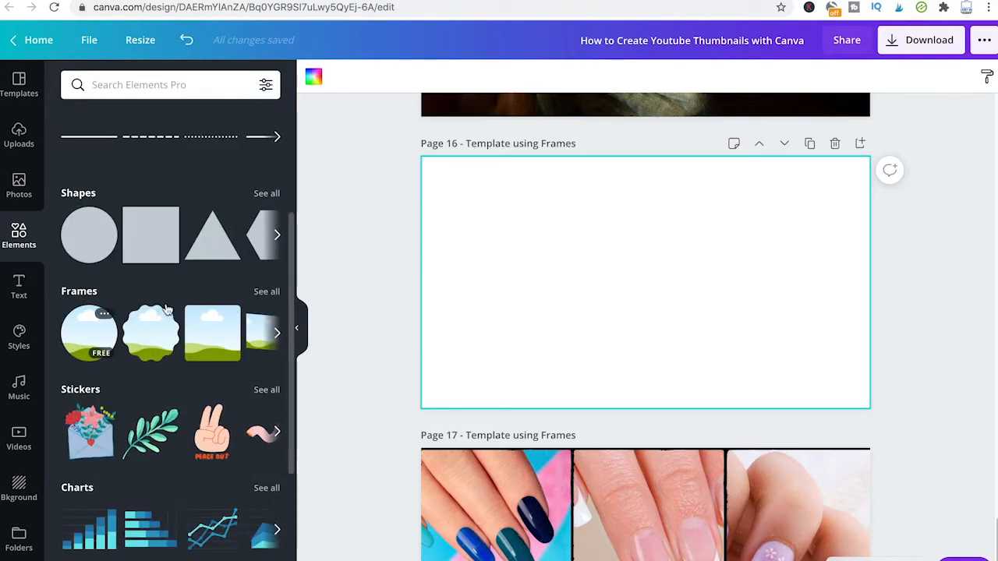
left_click(266, 291)
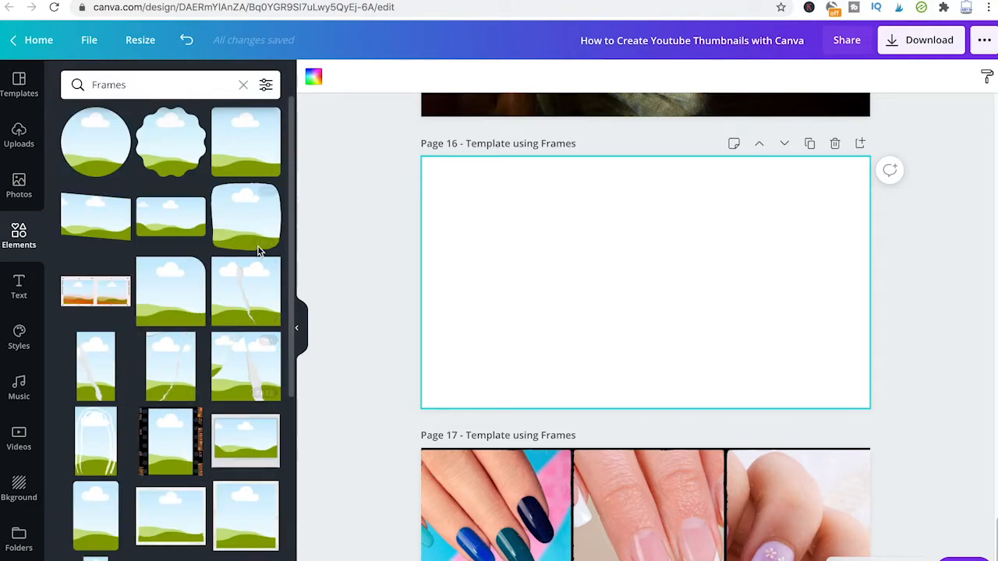
scroll(260, 249, "down", 4)
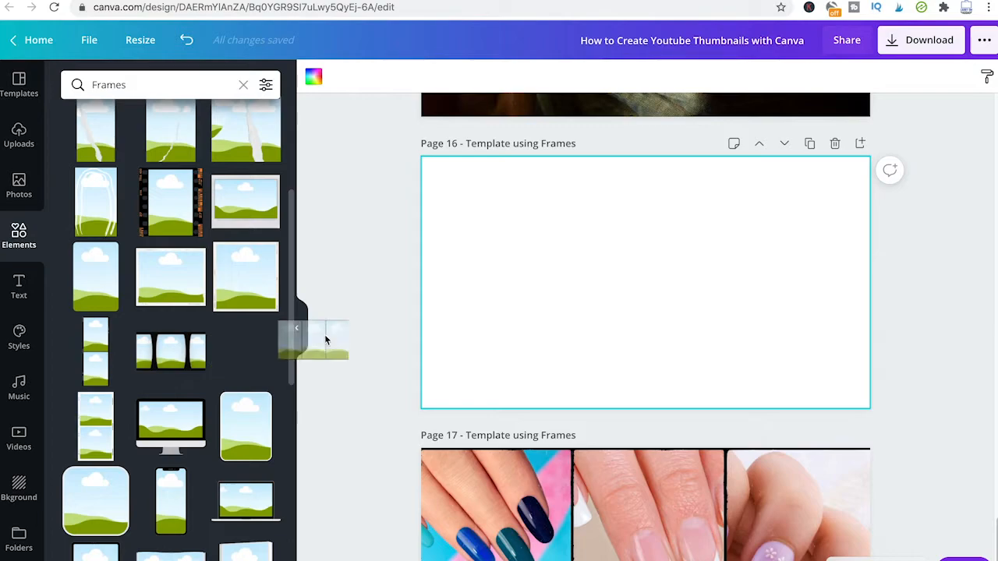
left_click_drag(312, 343, 508, 216)
left_click_drag(570, 254, 522, 232)
left_click_drag(671, 297, 856, 420)
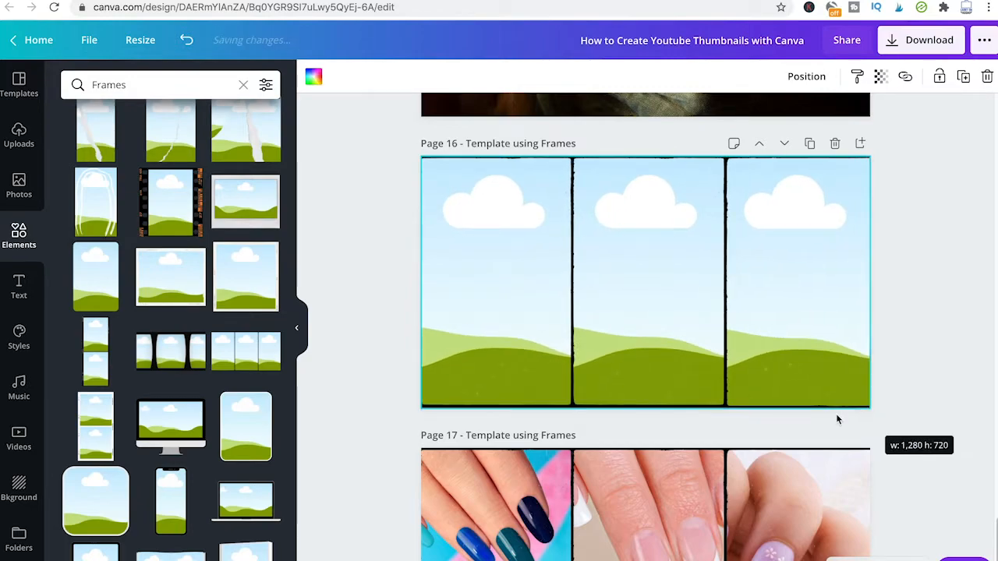
Step: Search the photo library for fingernails
left_click(23, 187)
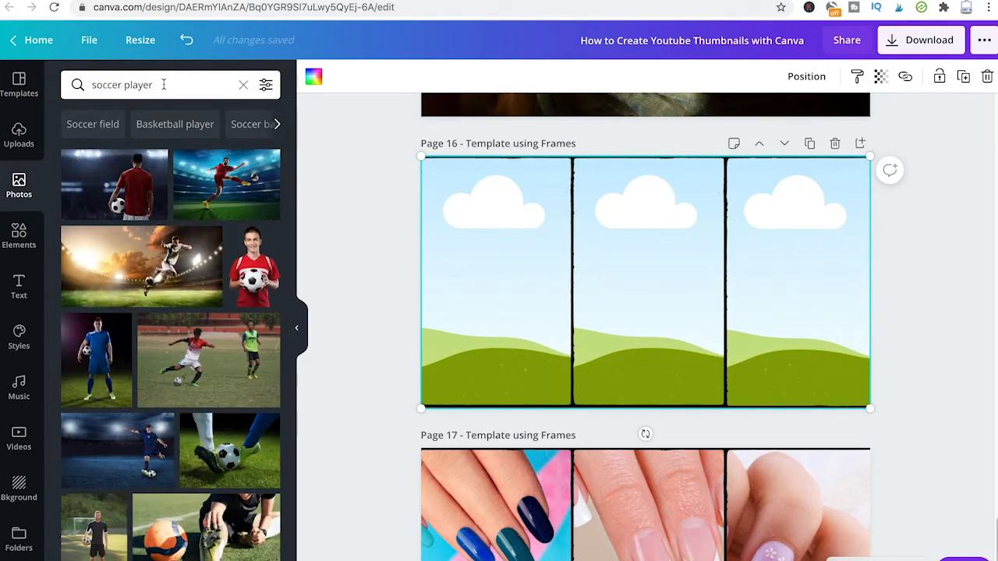
left_click(163, 85)
type("fingernails")
key("Return")
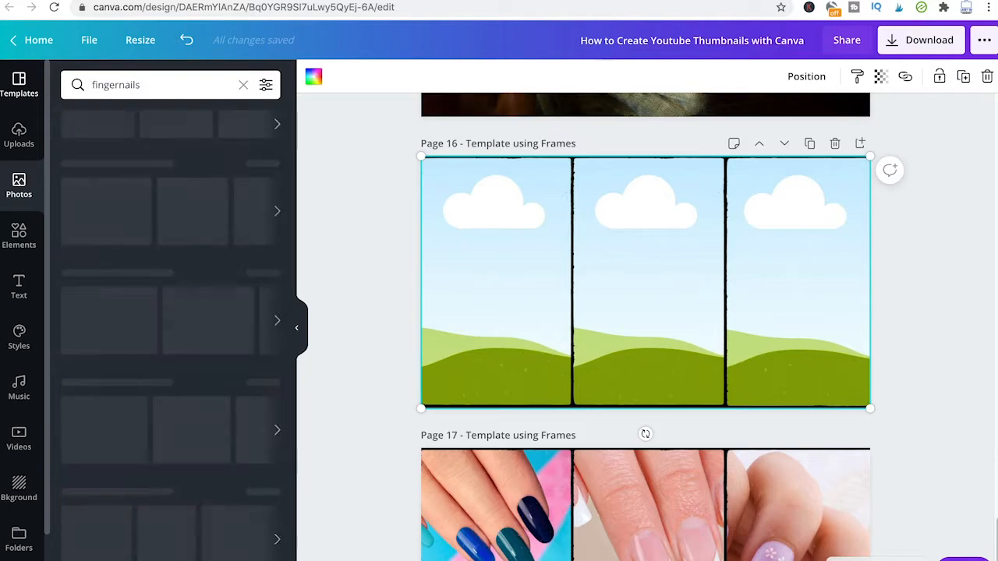
Step: Fill page 16's three frame panels with the white-background hand, the pink-and-yellow nails and the silver-nails photos, in that order
scroll(257, 241, "down", 3)
left_click_drag(226, 189, 445, 229)
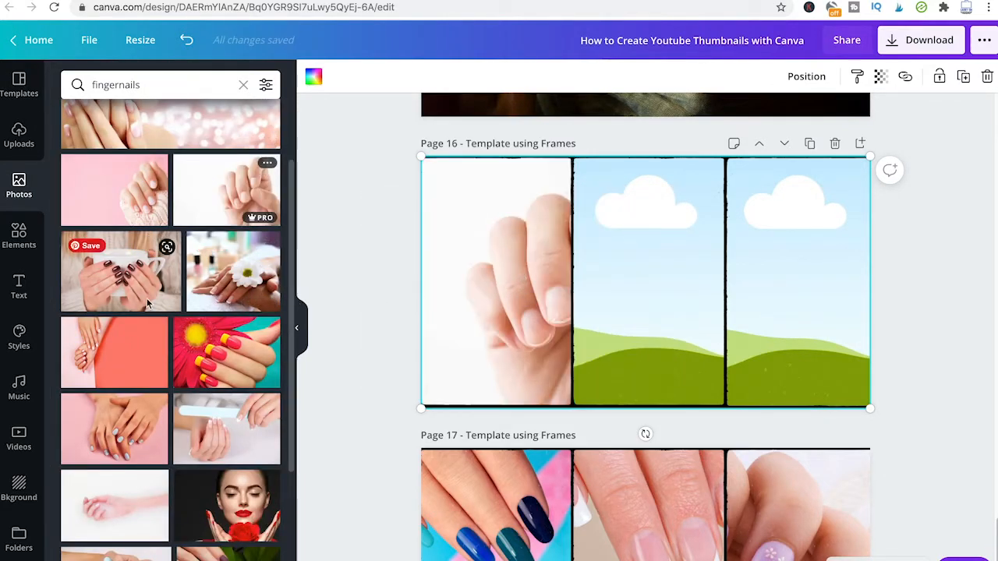
scroll(158, 300, "down", 2)
left_click_drag(226, 218, 596, 248)
scroll(234, 351, "down", 1)
left_click_drag(114, 269, 817, 281)
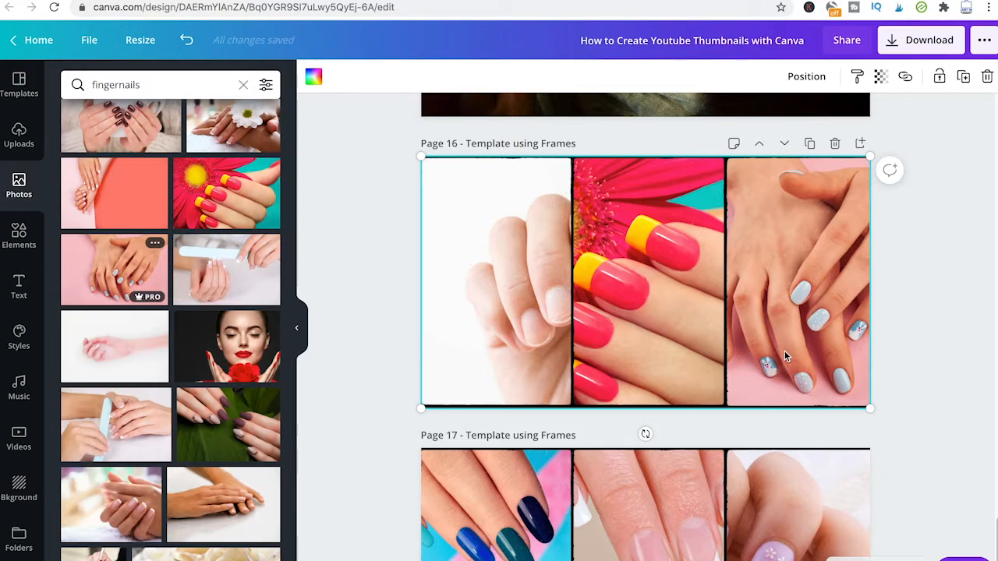
scroll(784, 351, "down", 2)
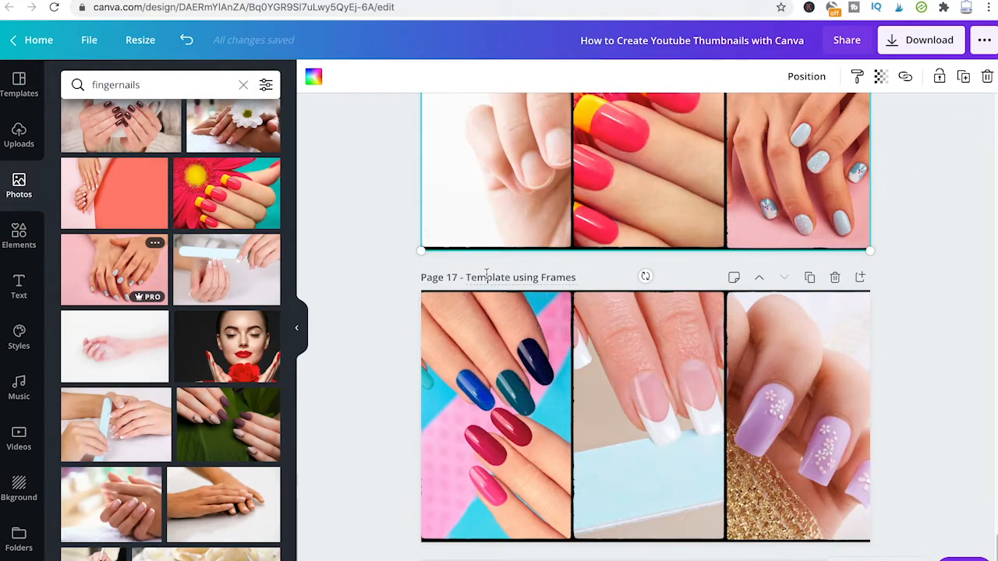